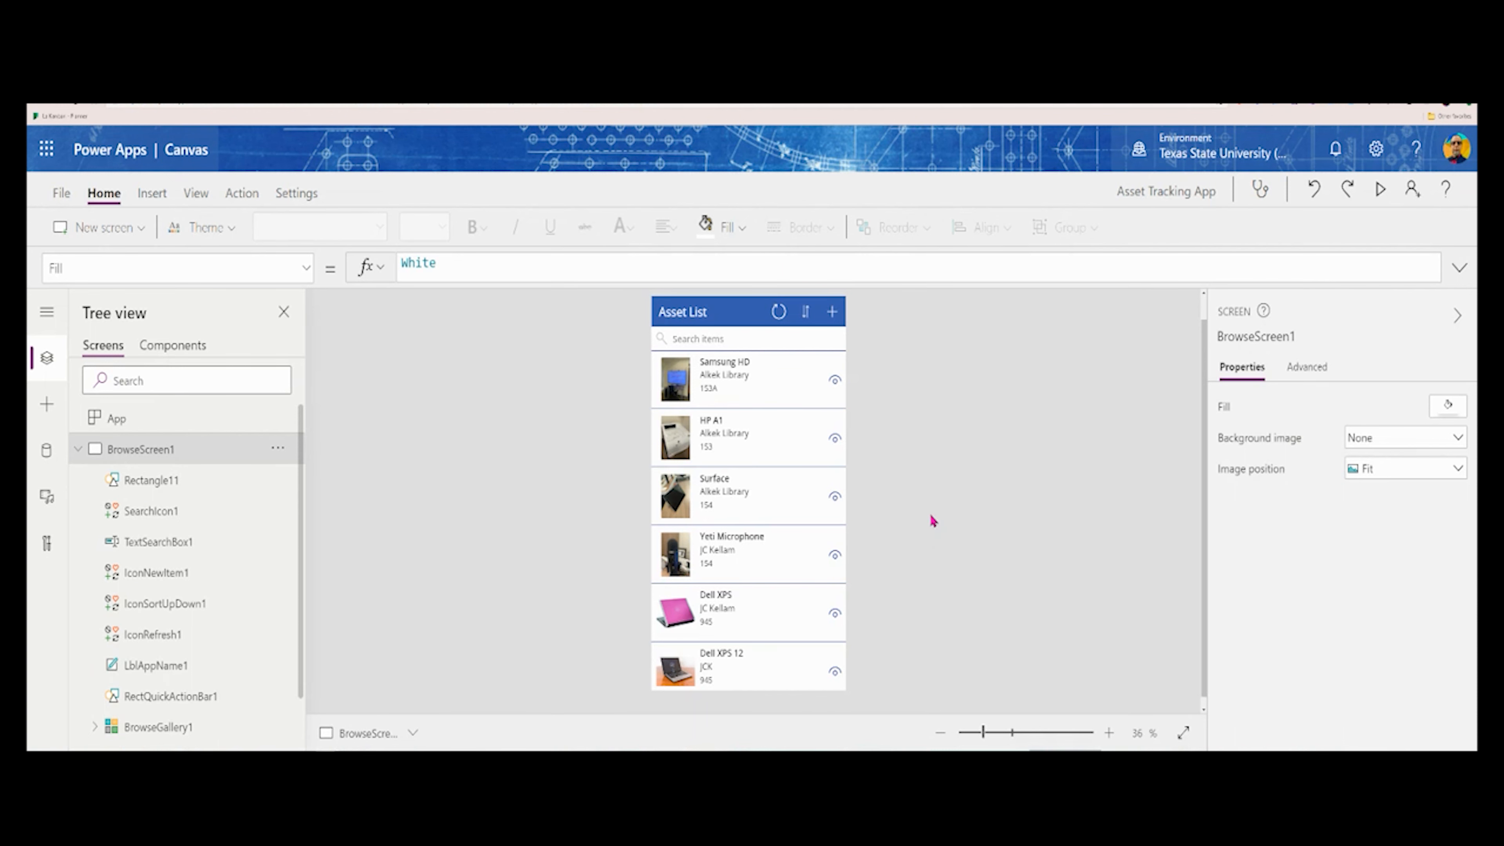
Preview the app from the asset list through the Samsung HD details and edit form, and return to the editor
click(1381, 191)
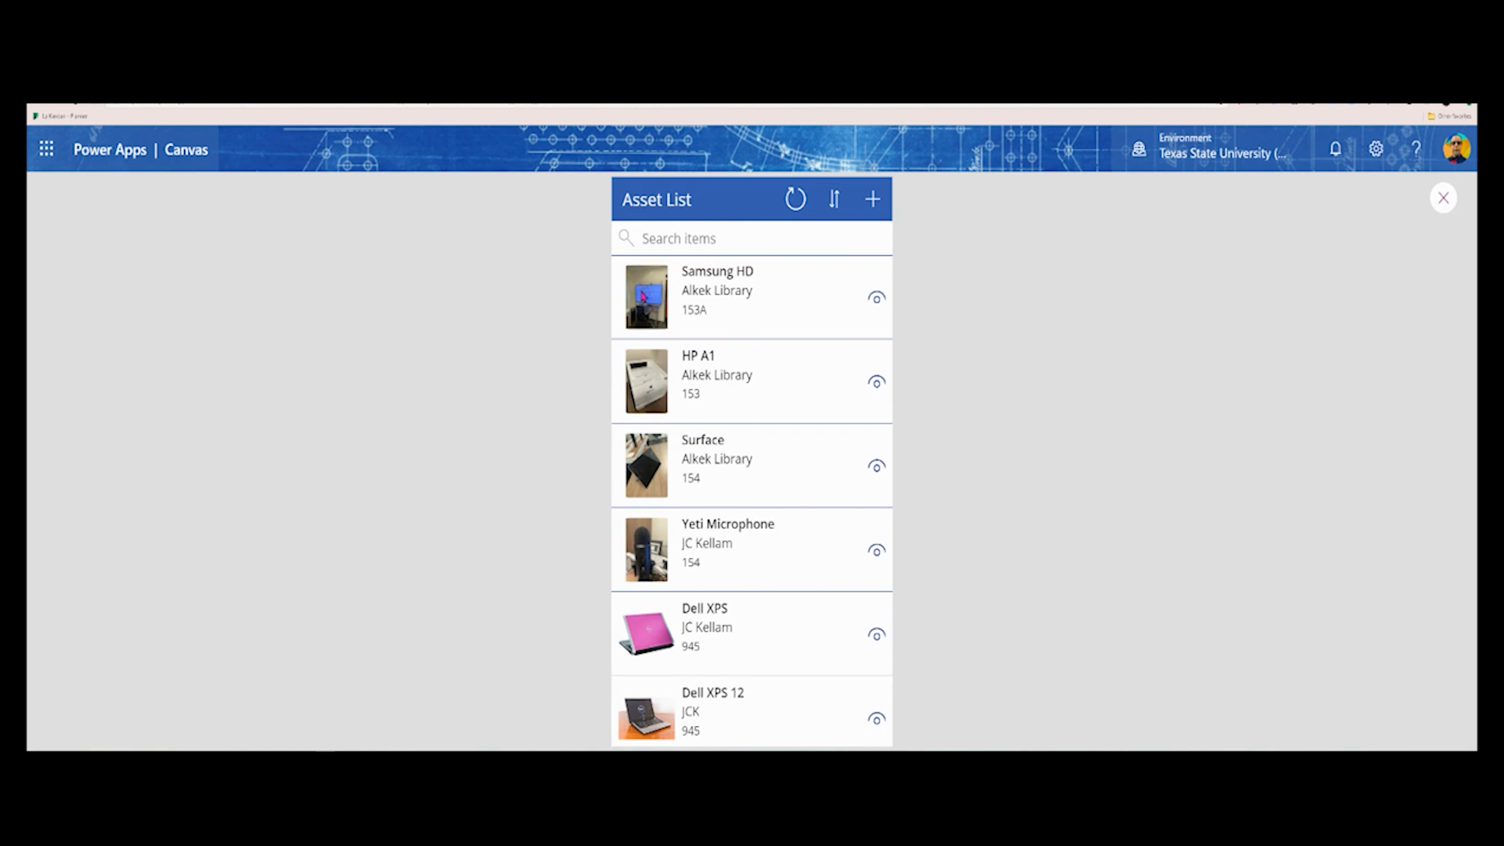
click(875, 300)
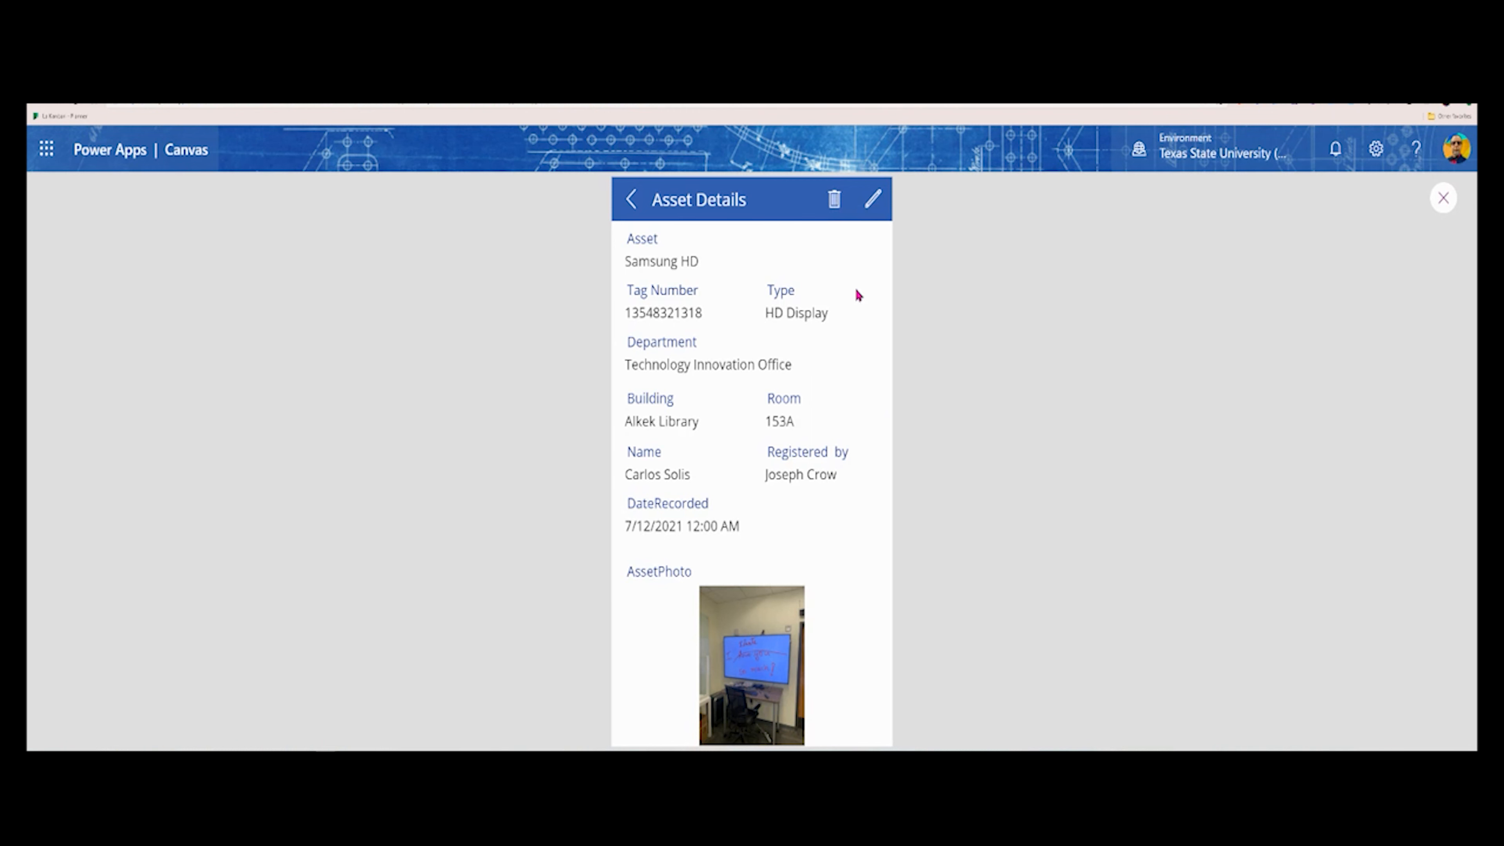
click(878, 205)
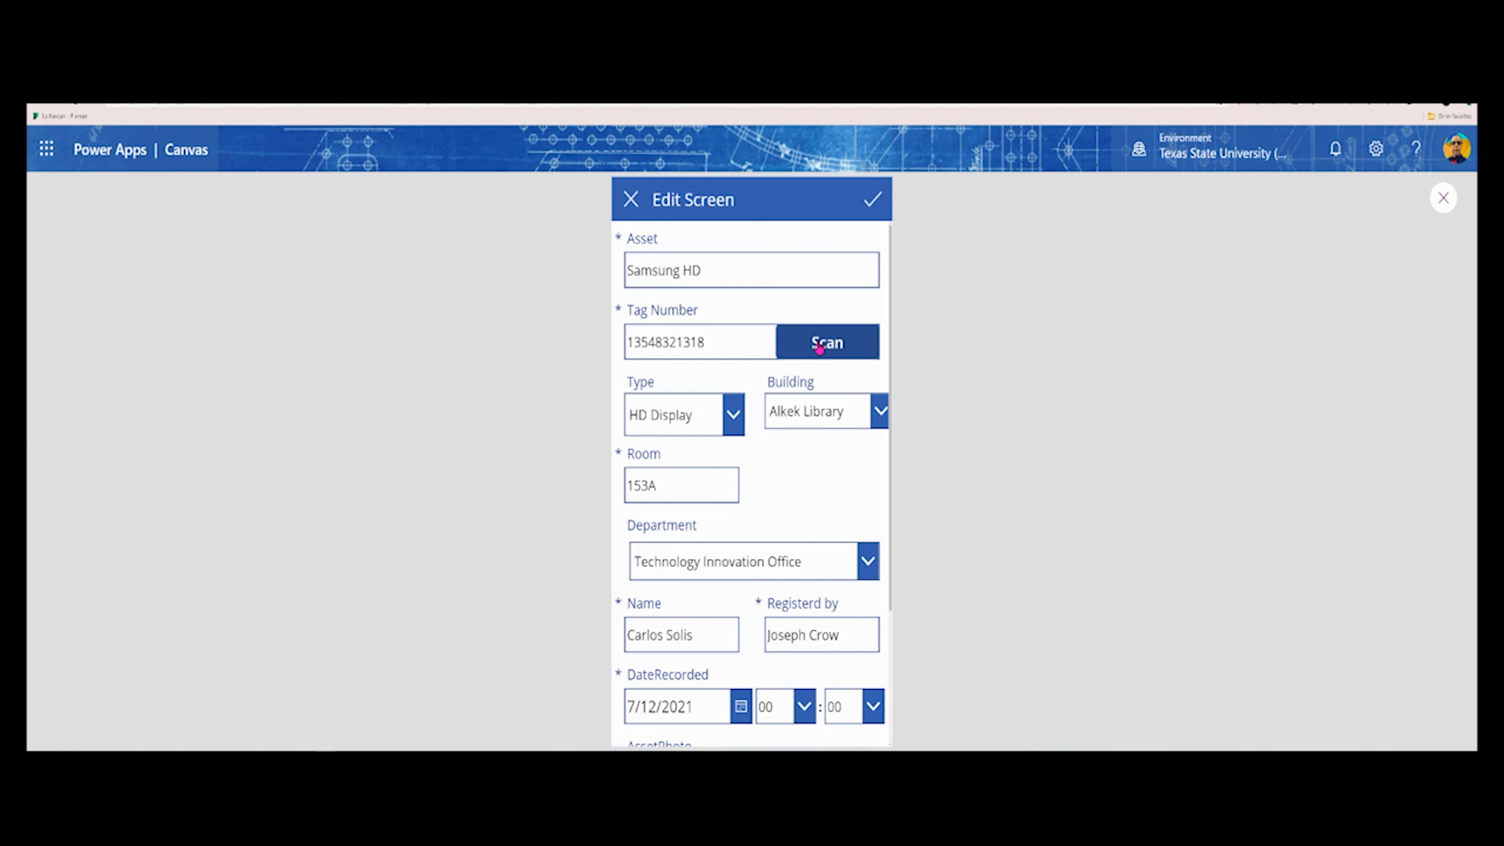
click(632, 203)
click(626, 201)
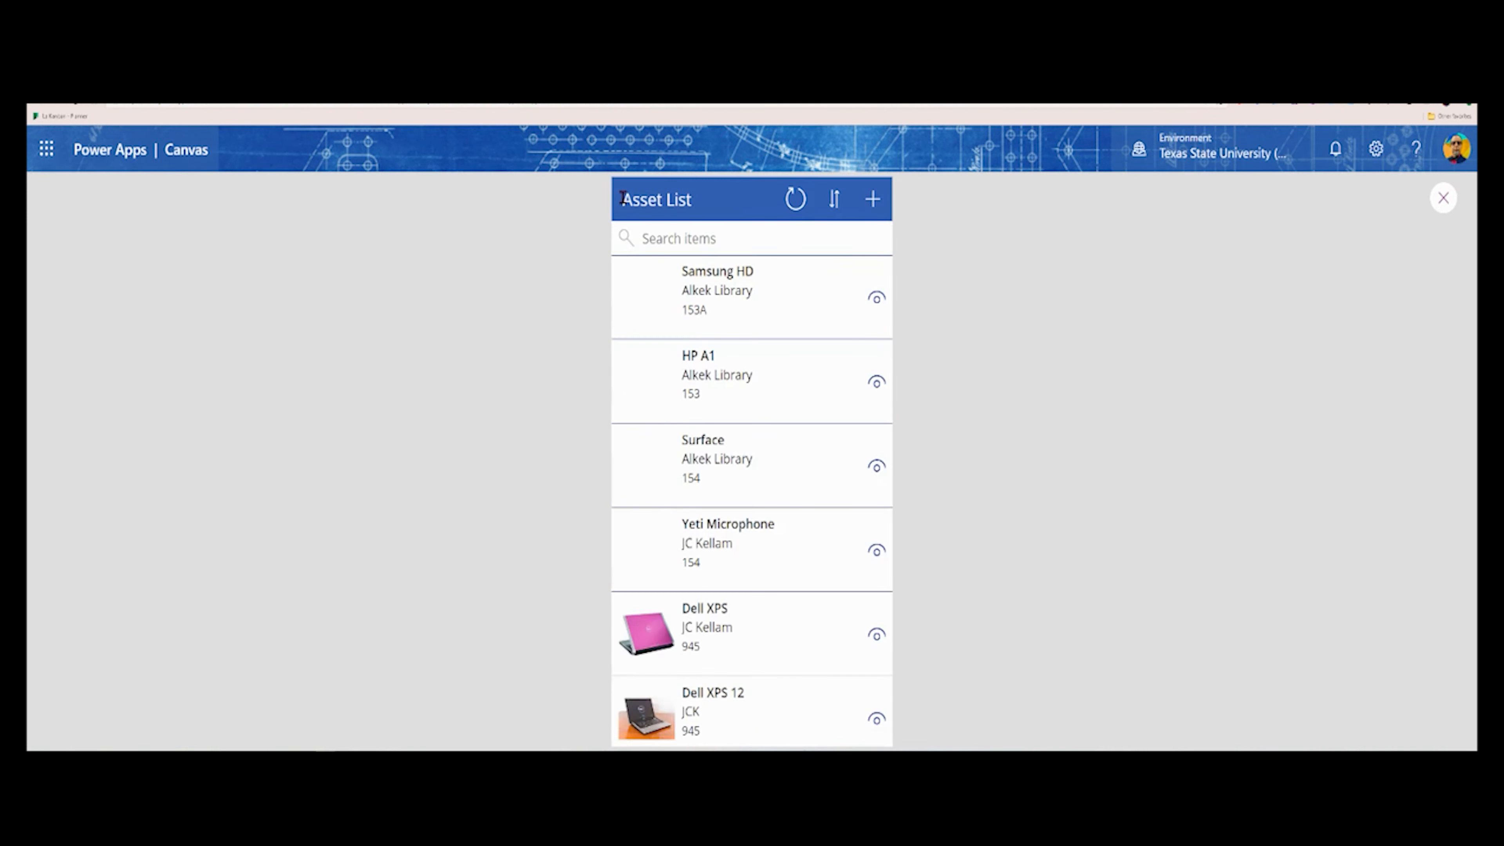
click(1442, 201)
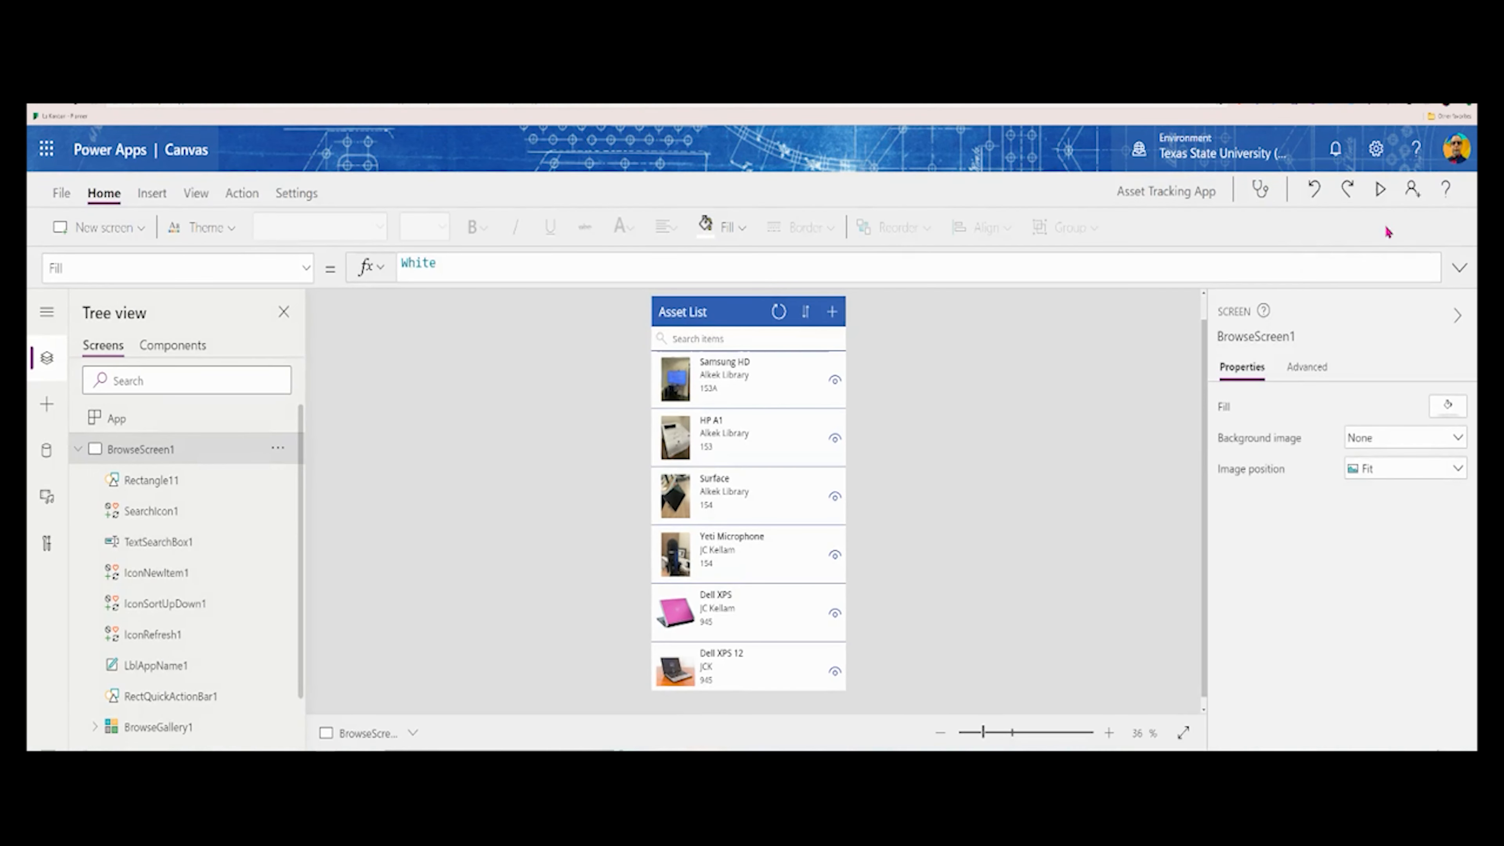
Inspect the Tooltip property of the add-new-item icon in the Asset List header
click(830, 314)
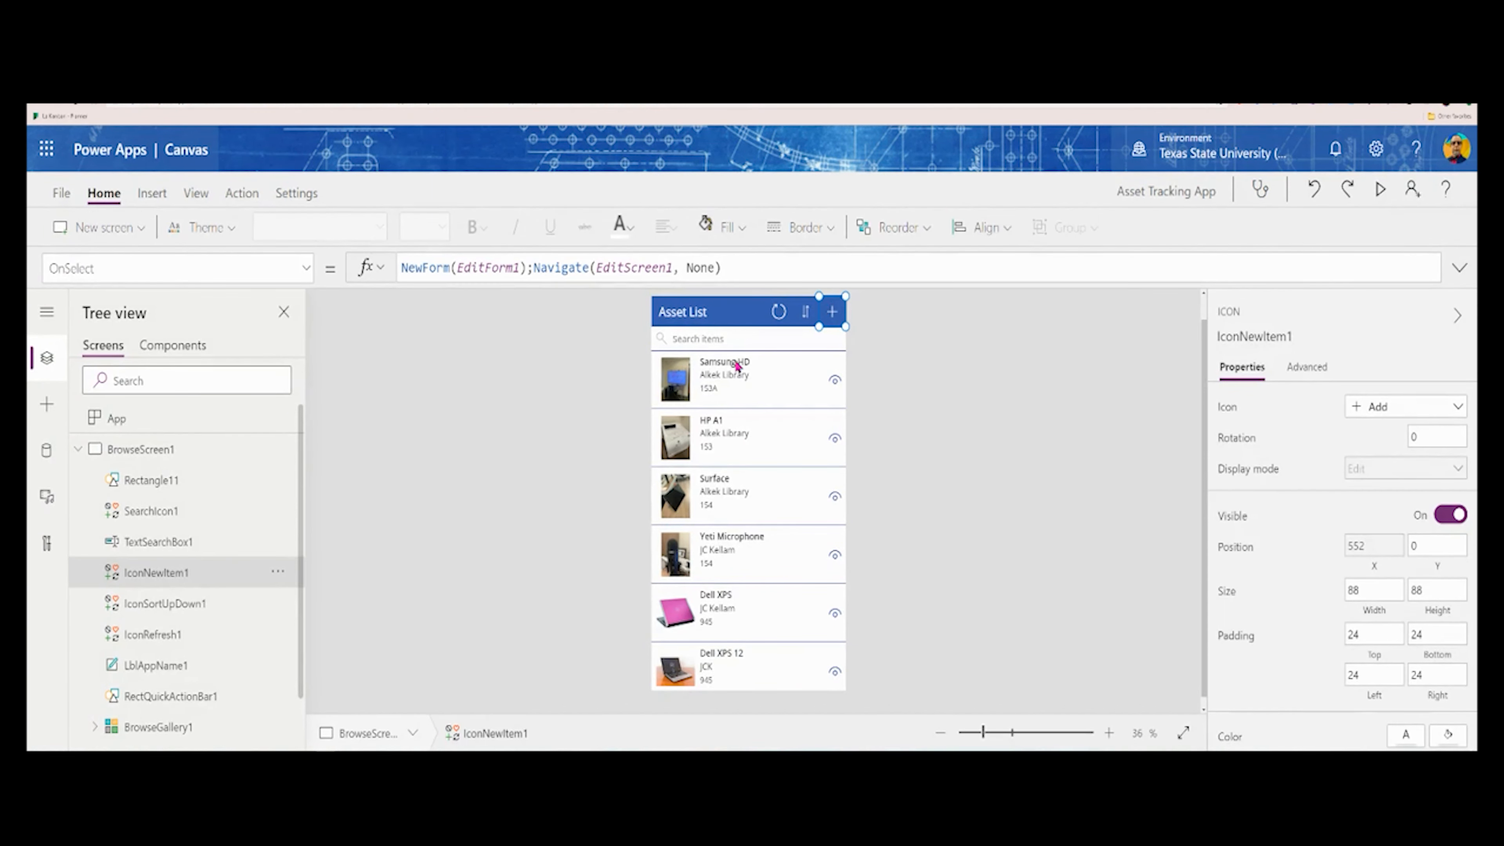
click(306, 269)
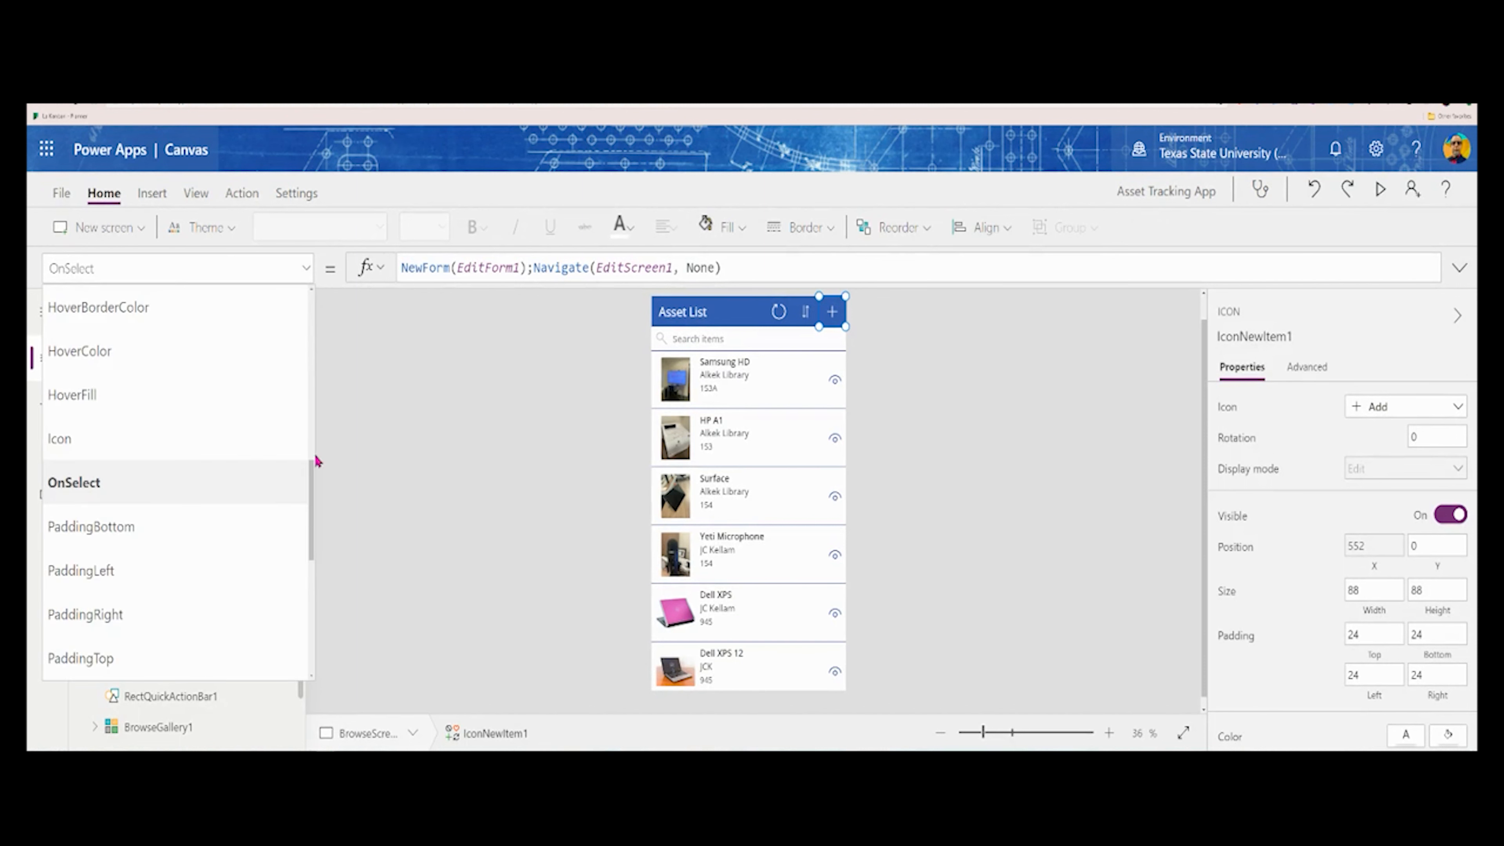
drag(314, 473, 311, 599)
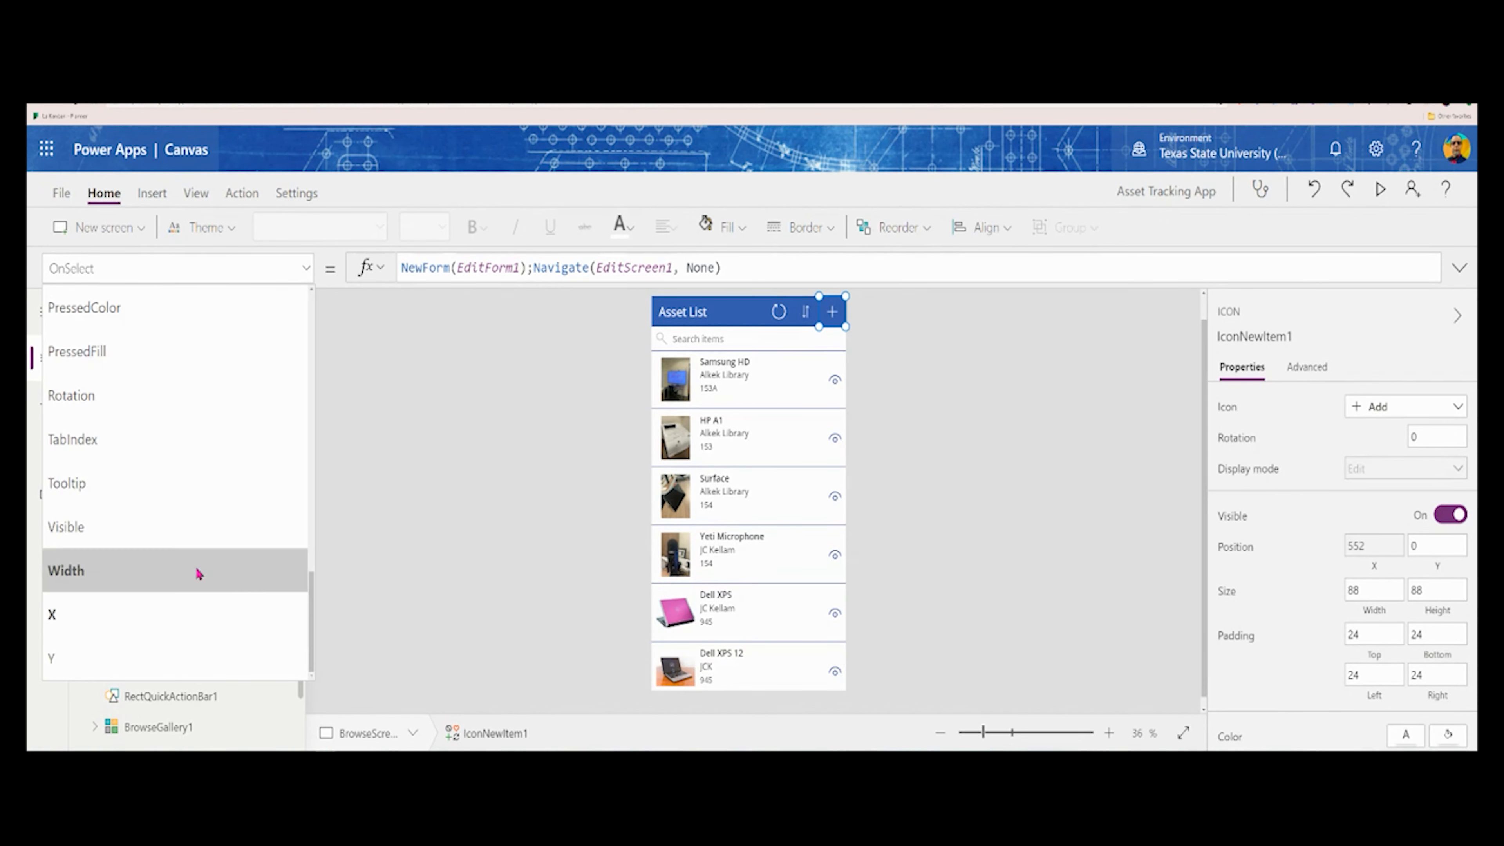
click(196, 499)
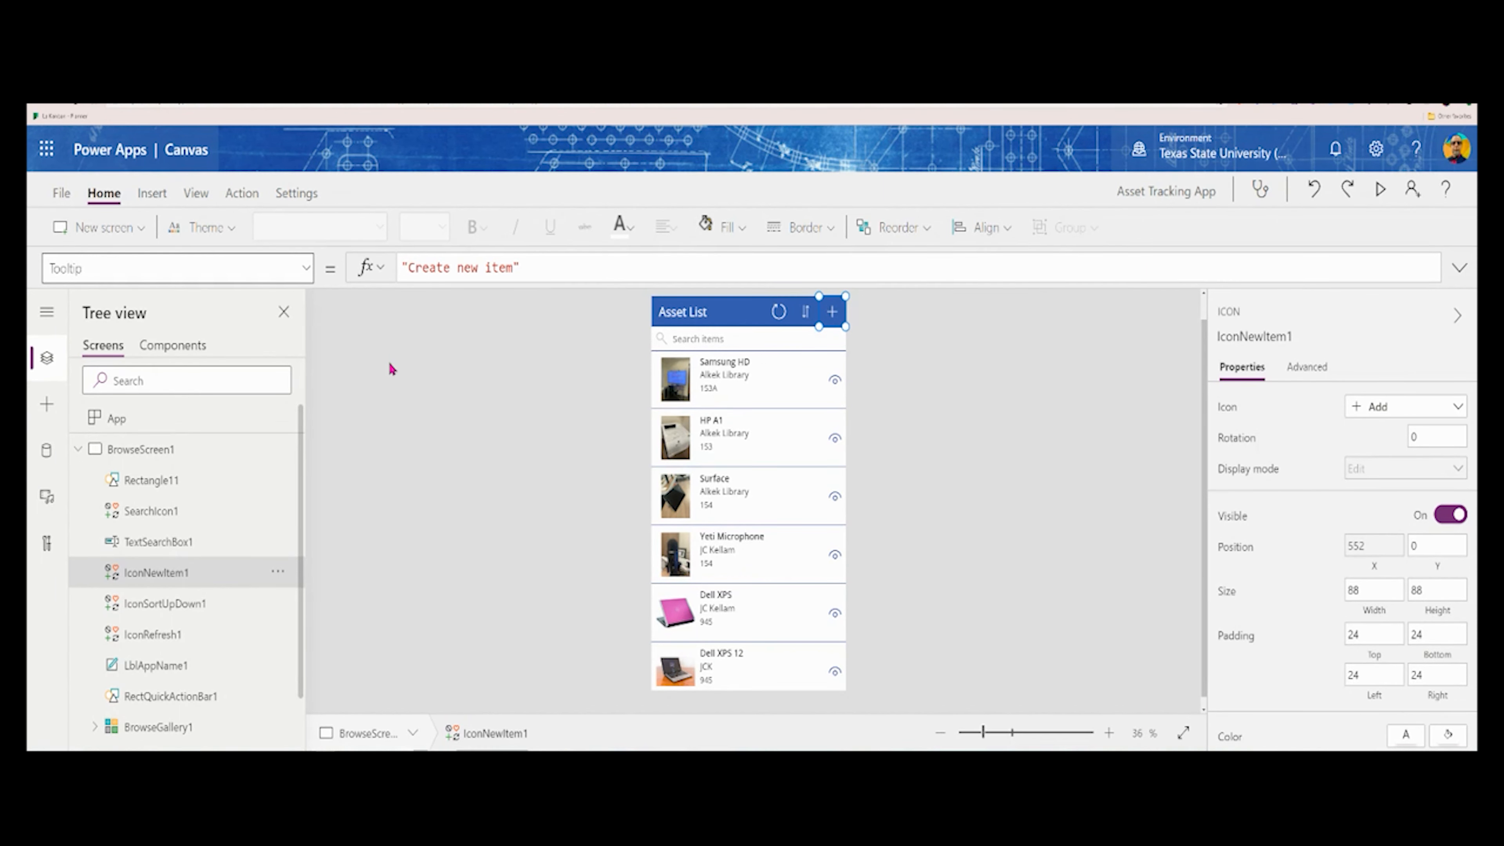
Compare the add-new-item icon's AccessibleLabel formula with its Tooltip formula
click(306, 269)
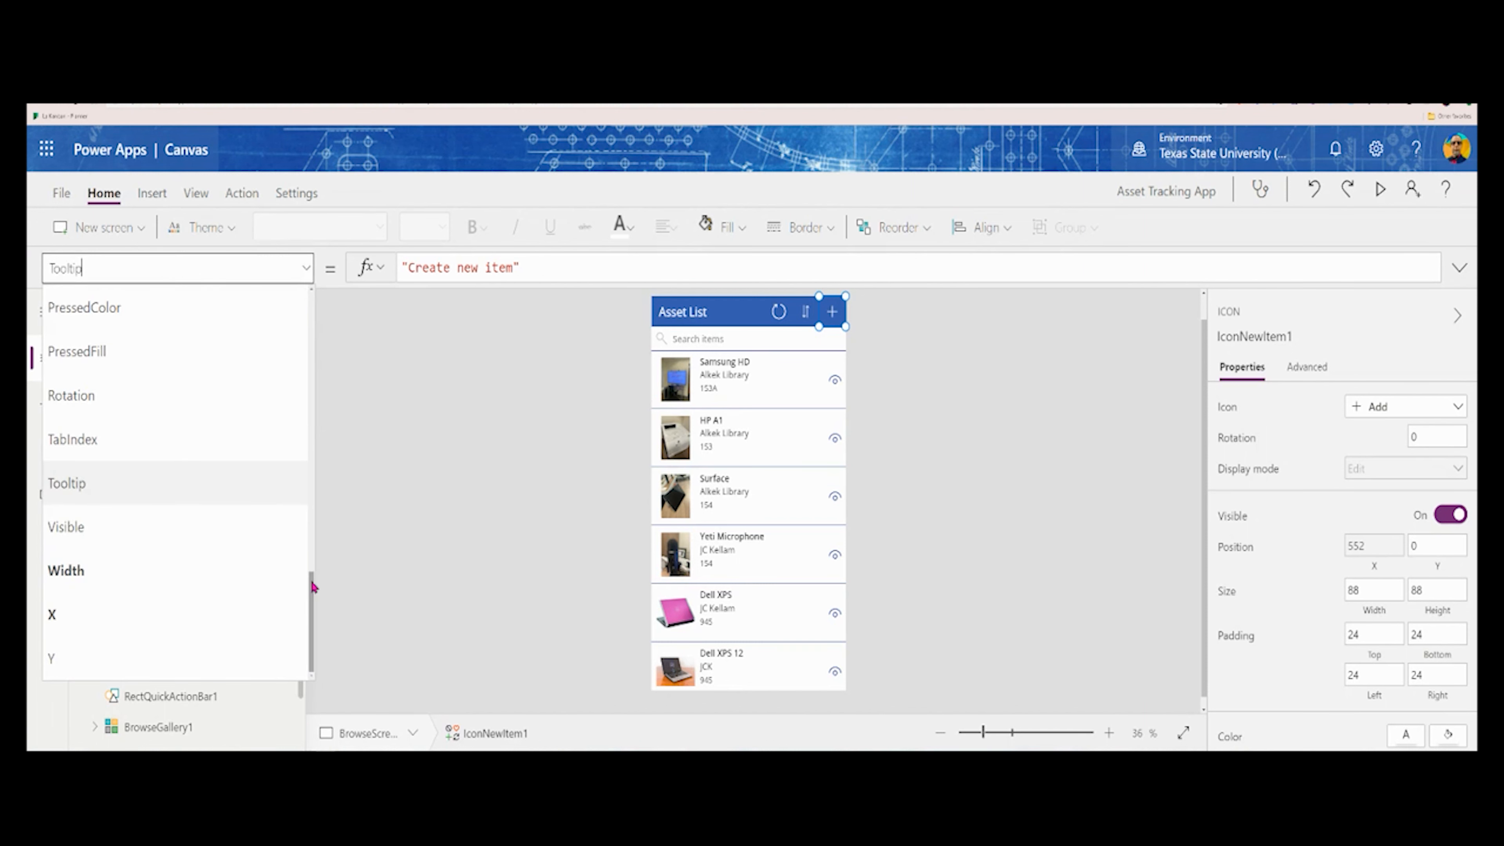
drag(312, 586, 310, 292)
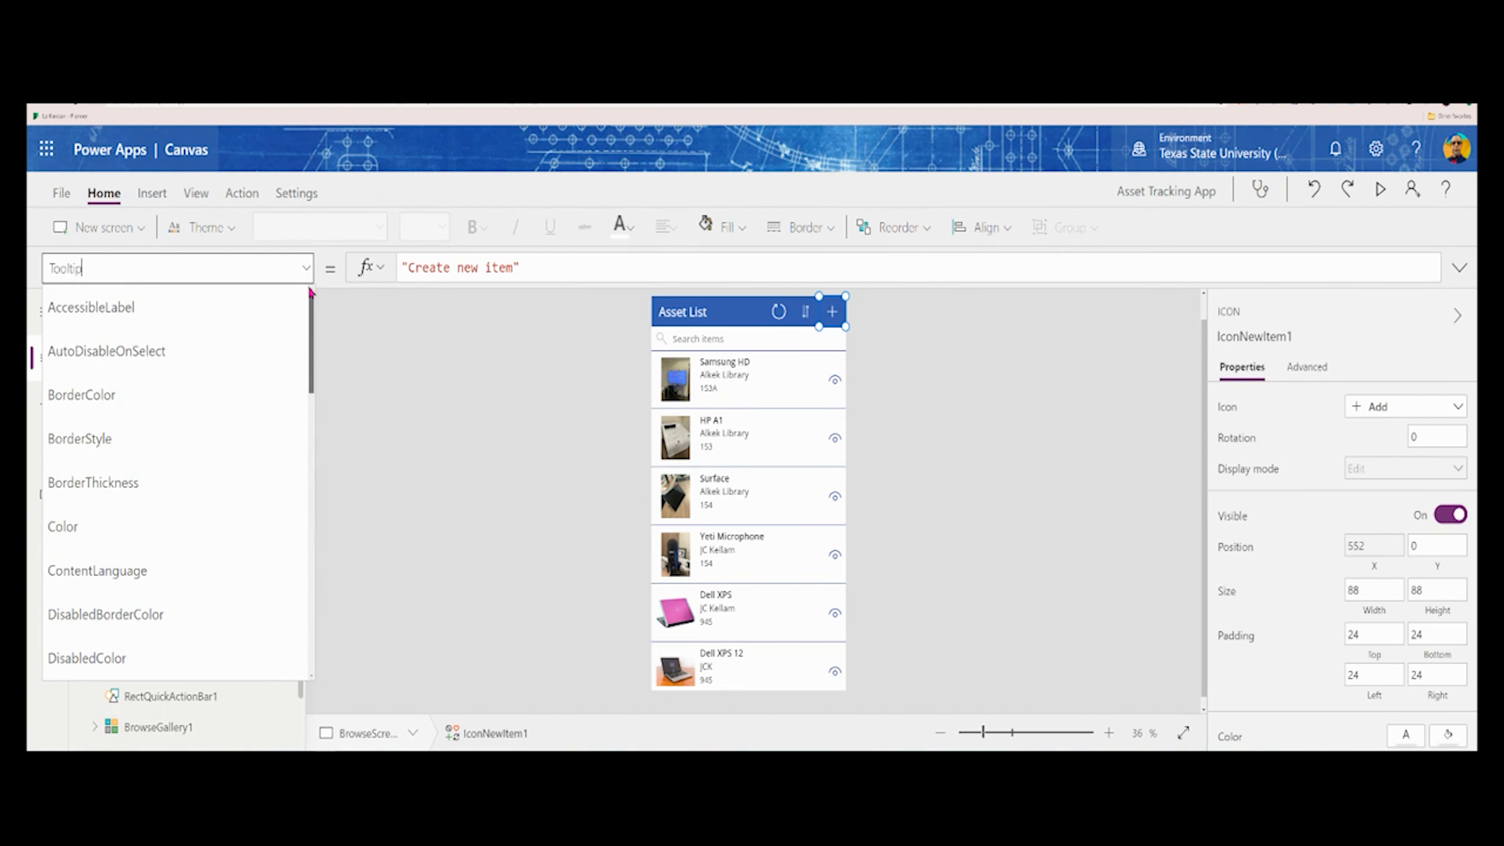
click(105, 306)
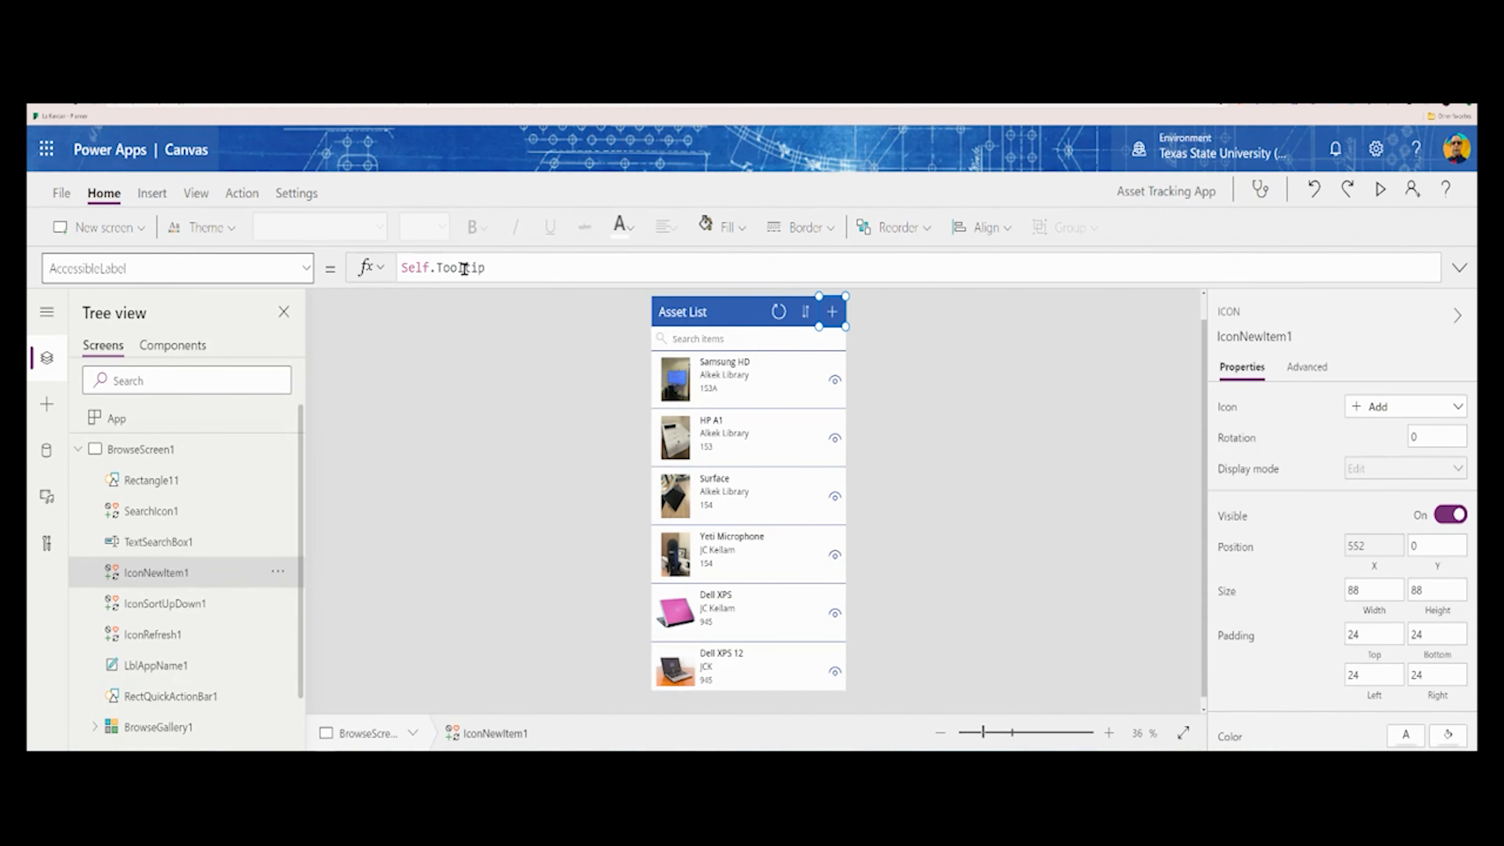
click(307, 270)
scroll(281, 394, down, 15)
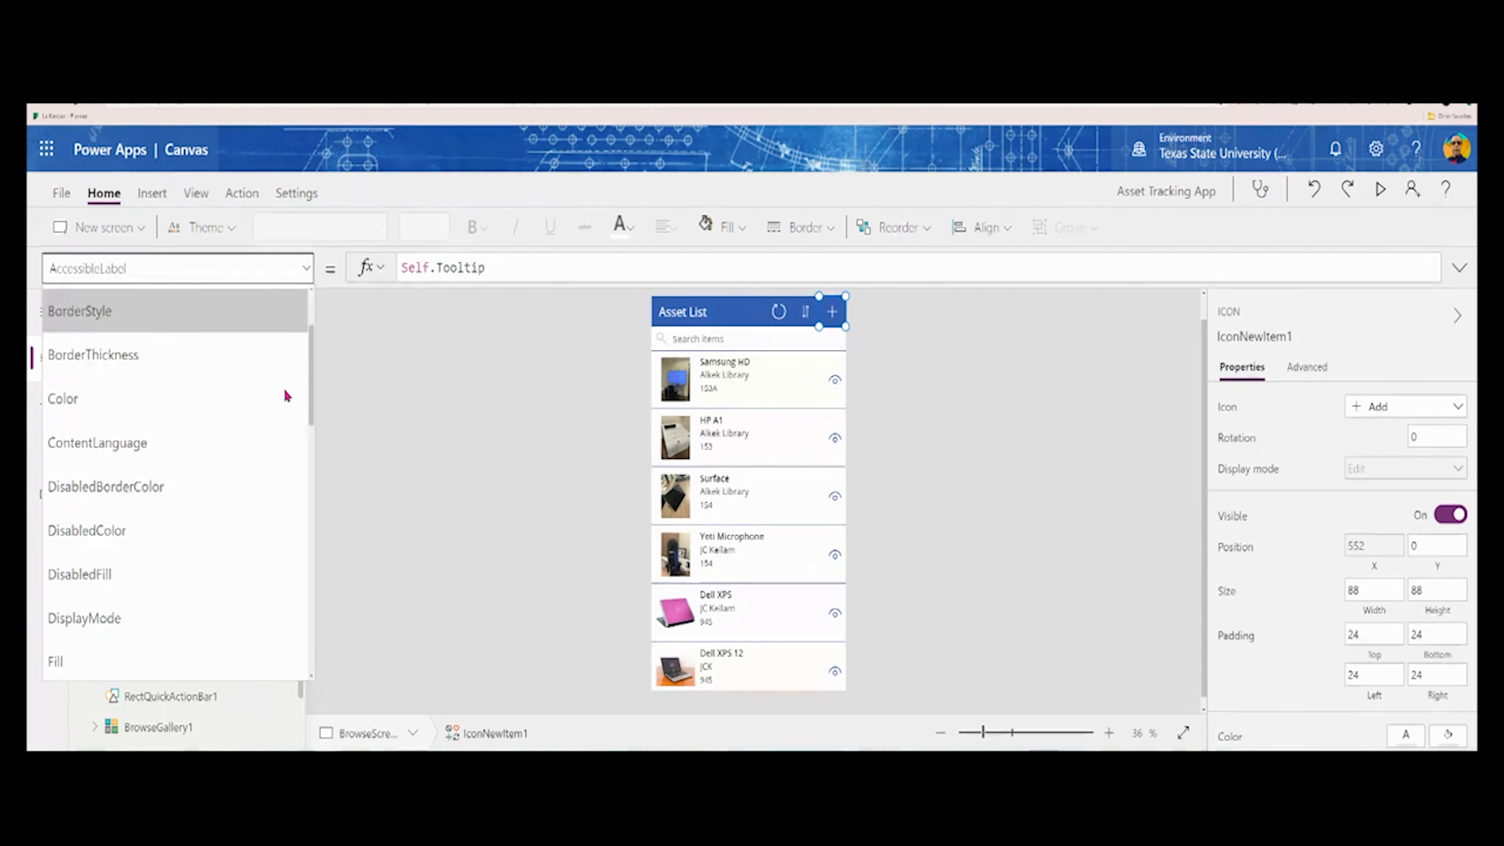
click(211, 485)
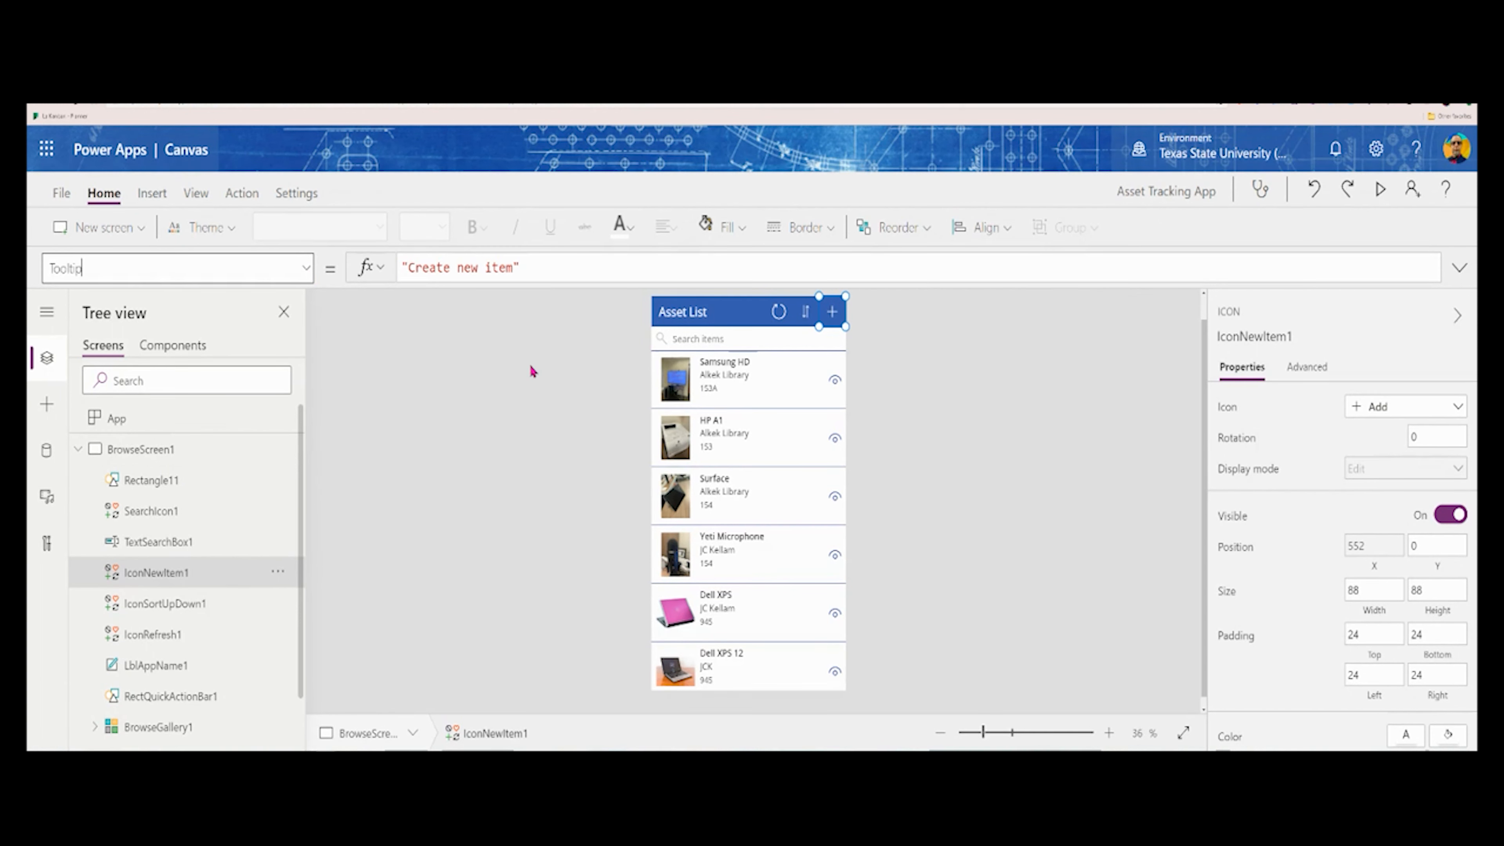
Open EditScreen1 and select the Scan barcode scanner in the Tag Number card of EditForm1
click(77, 449)
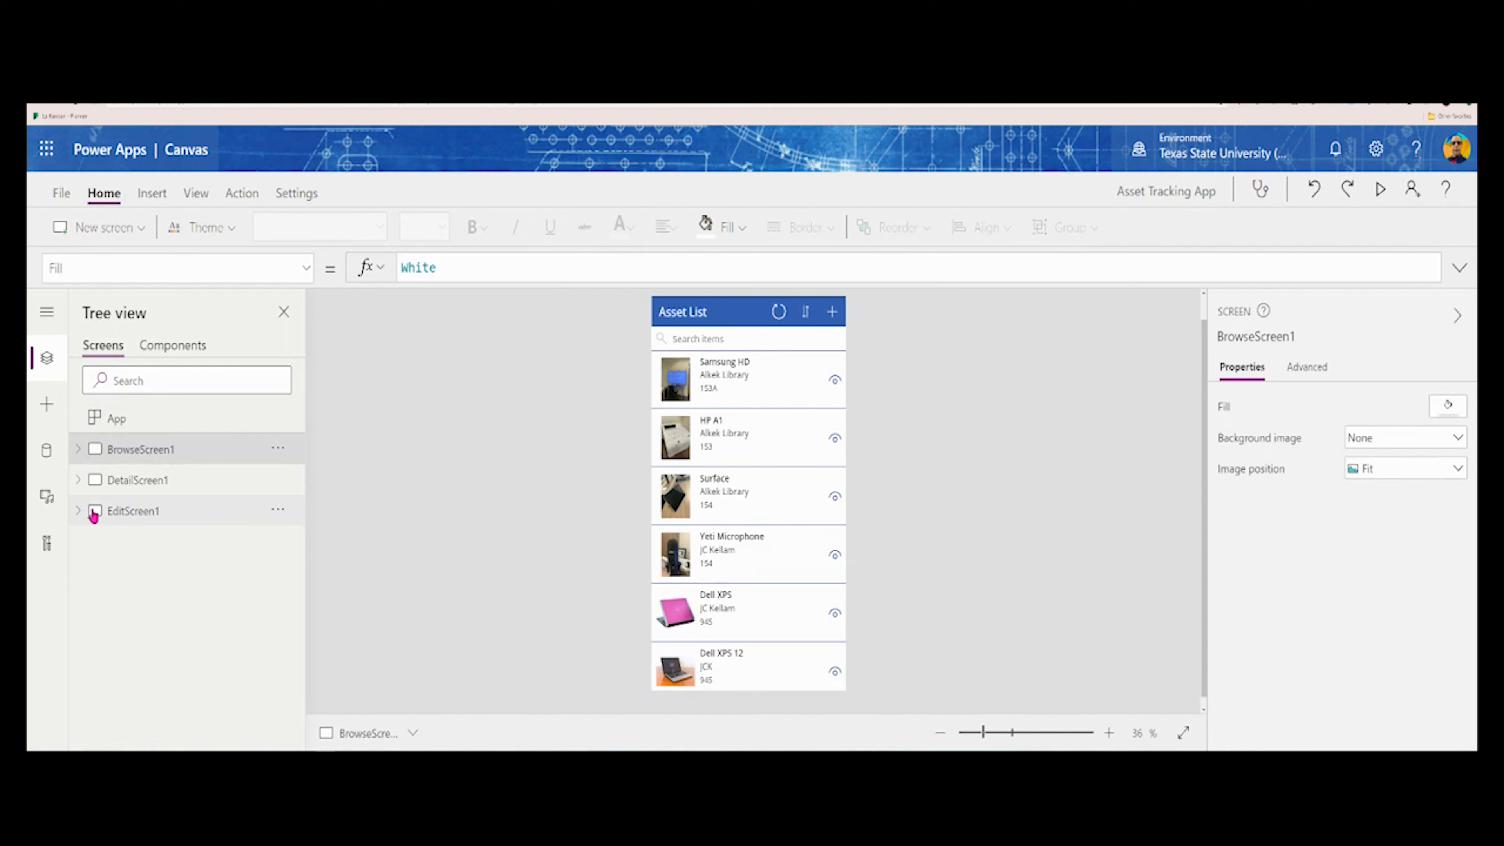
click(93, 513)
click(77, 511)
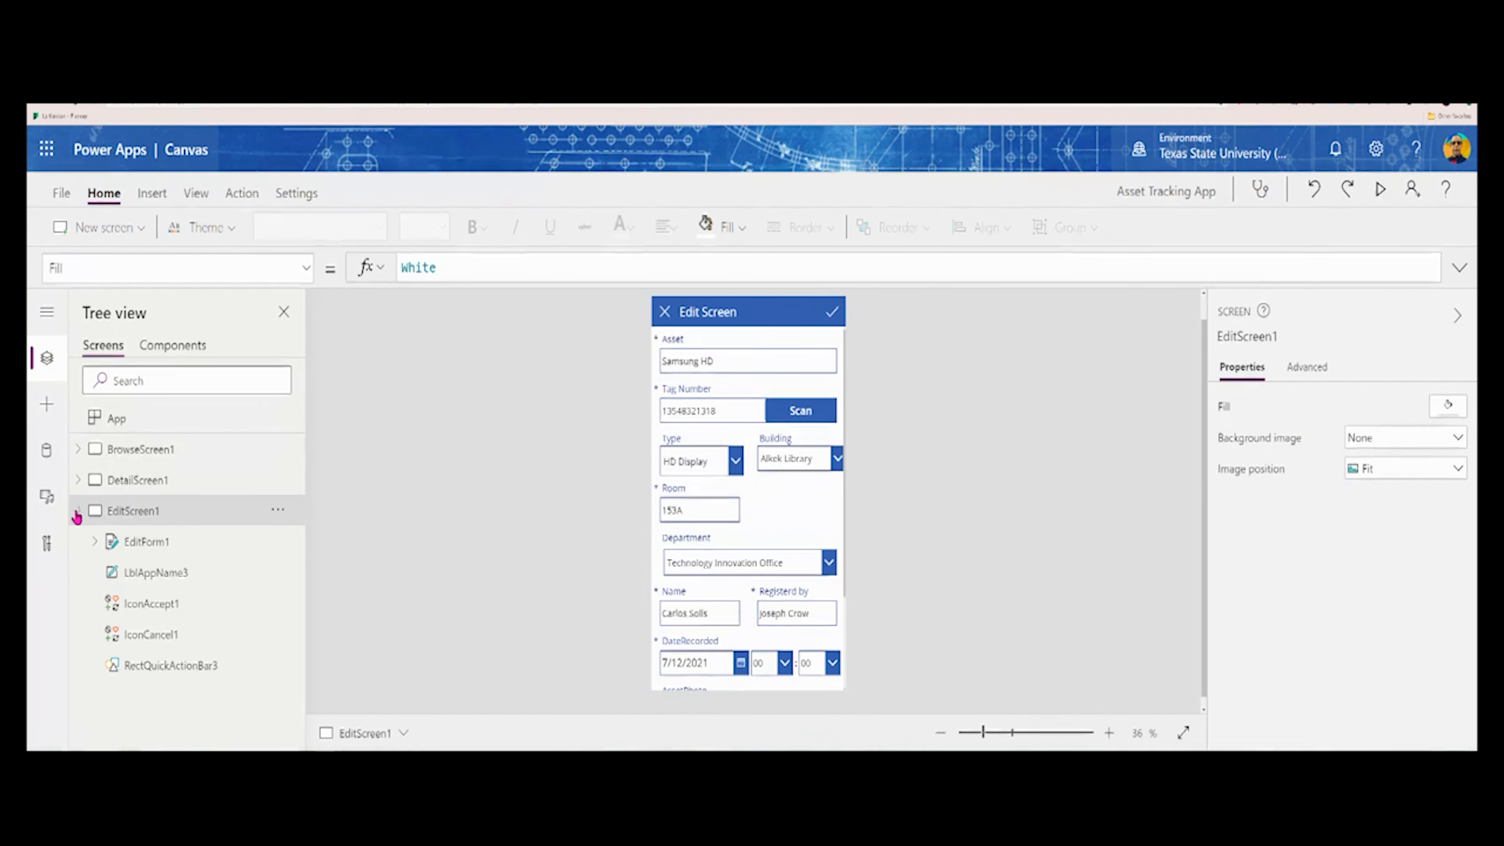
click(148, 540)
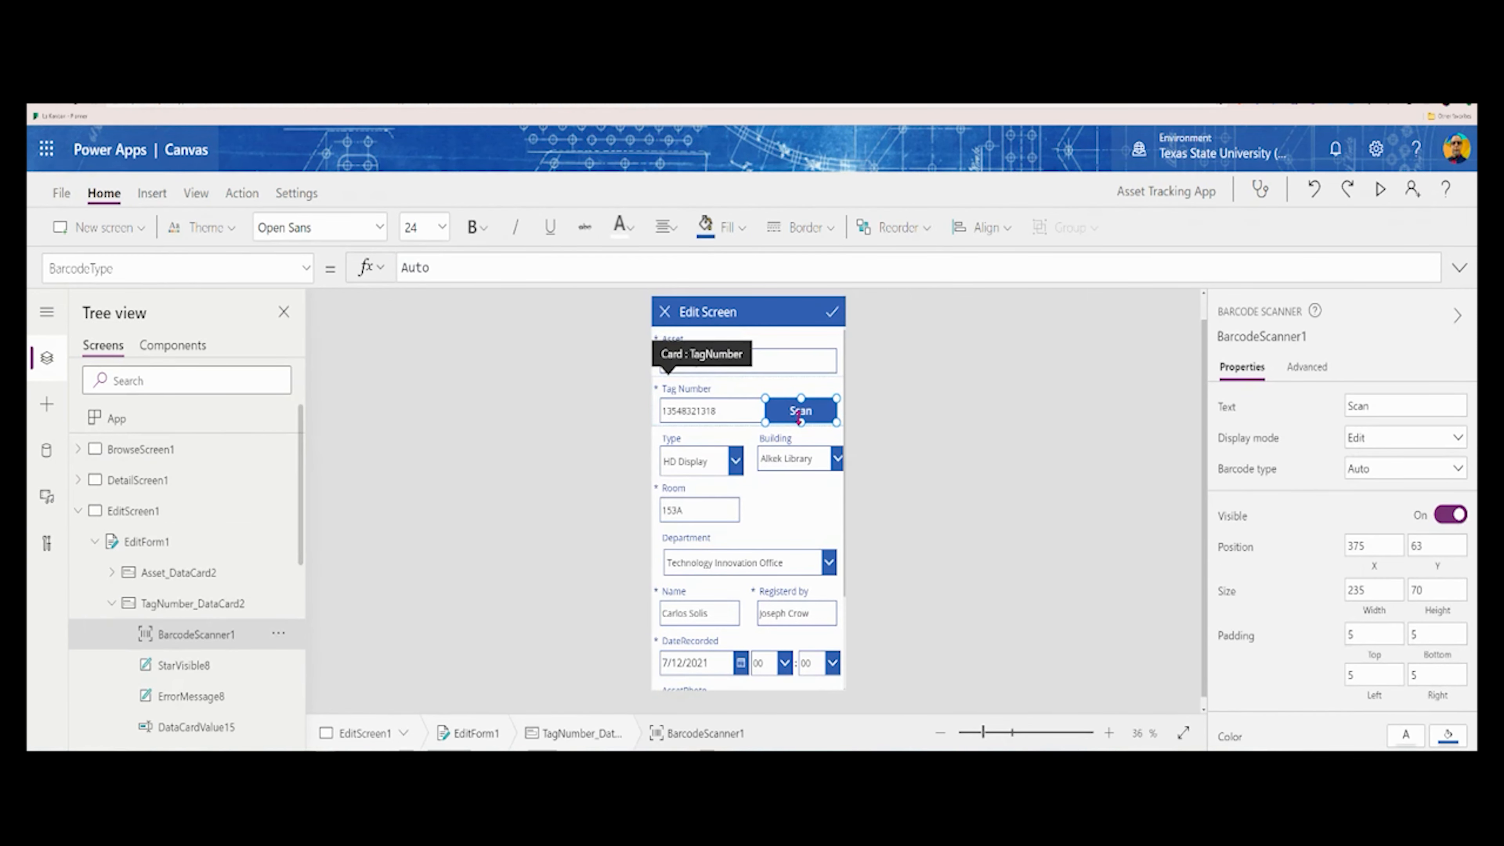
Set the Scan barcode scanner's Tooltip property to "Click to Scan Barcode"
click(305, 269)
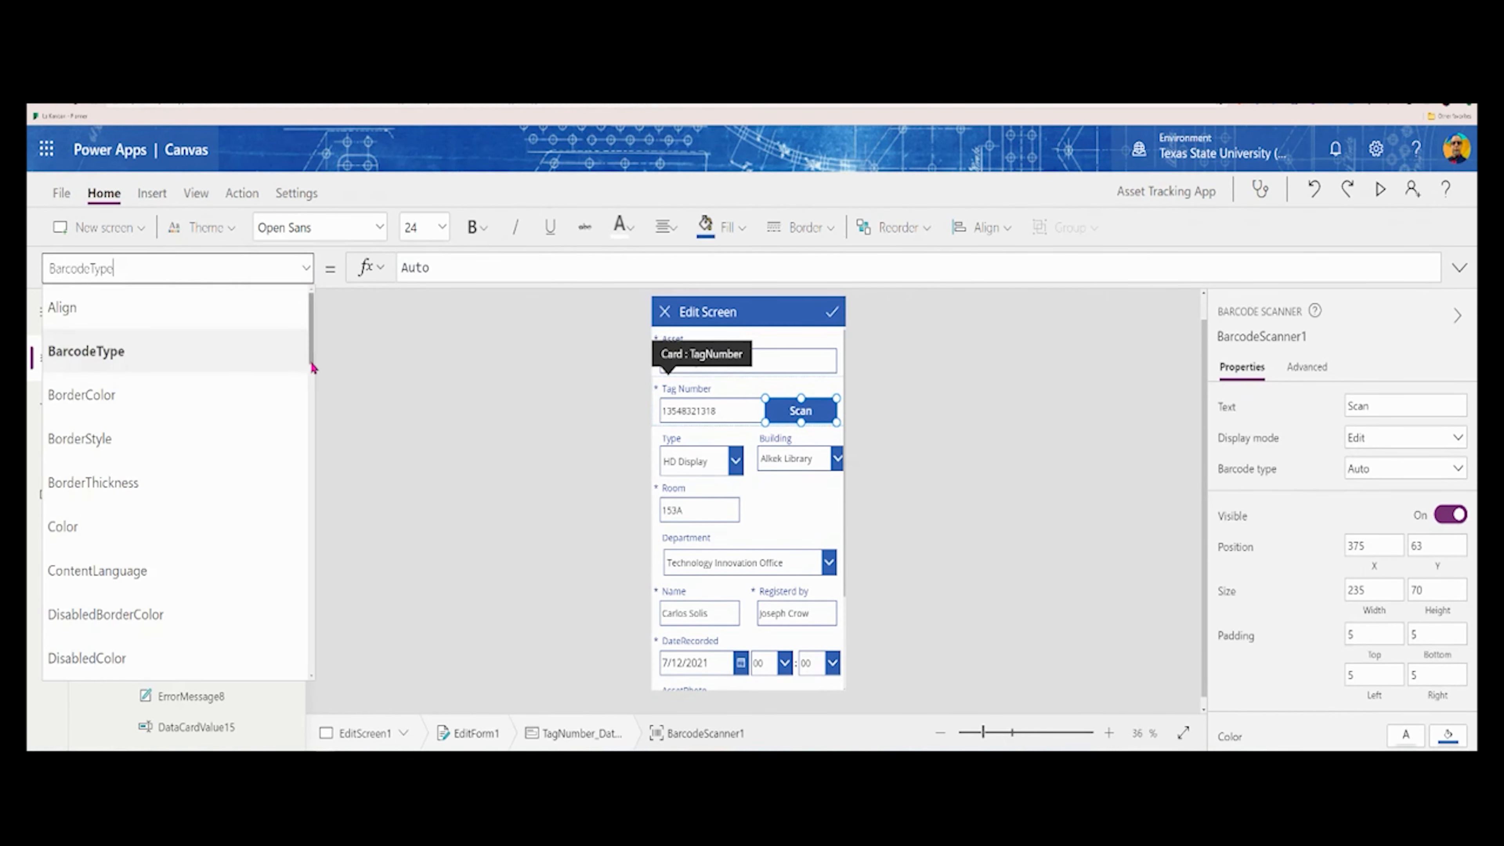
drag(313, 358, 325, 681)
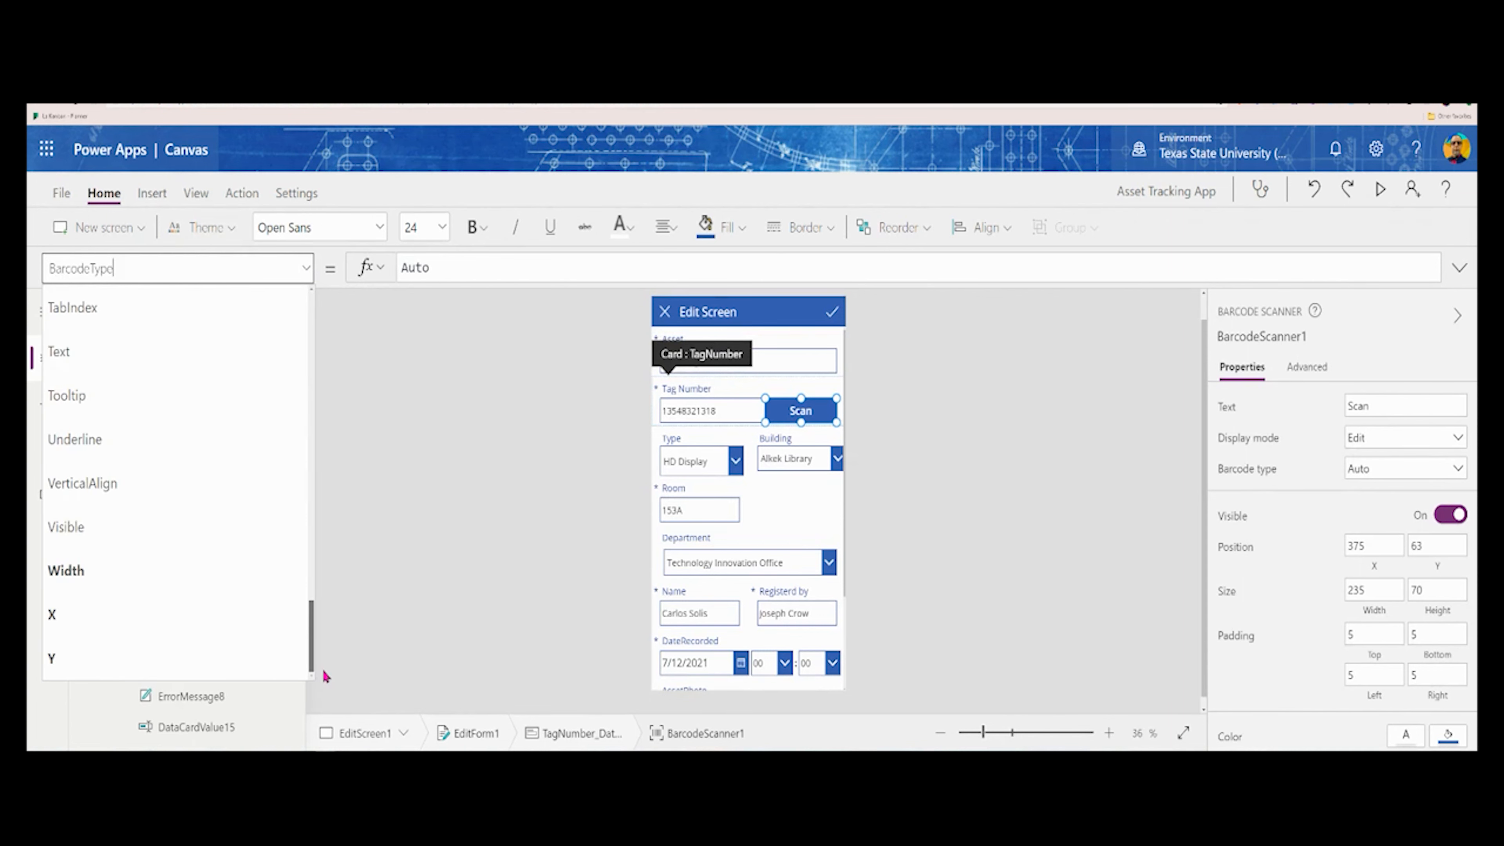
drag(312, 664, 313, 355)
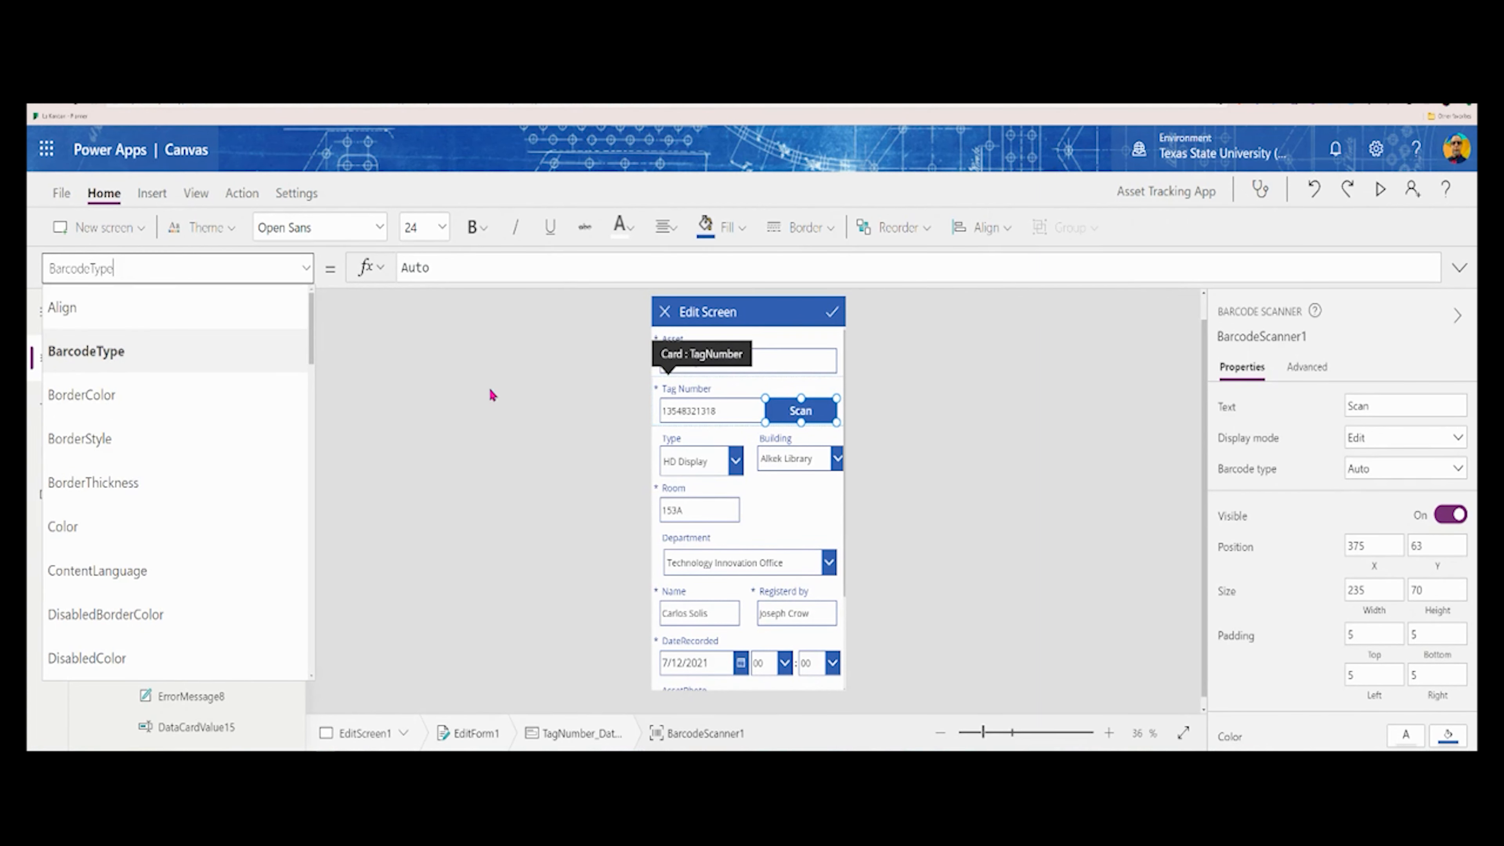
drag(310, 359, 320, 641)
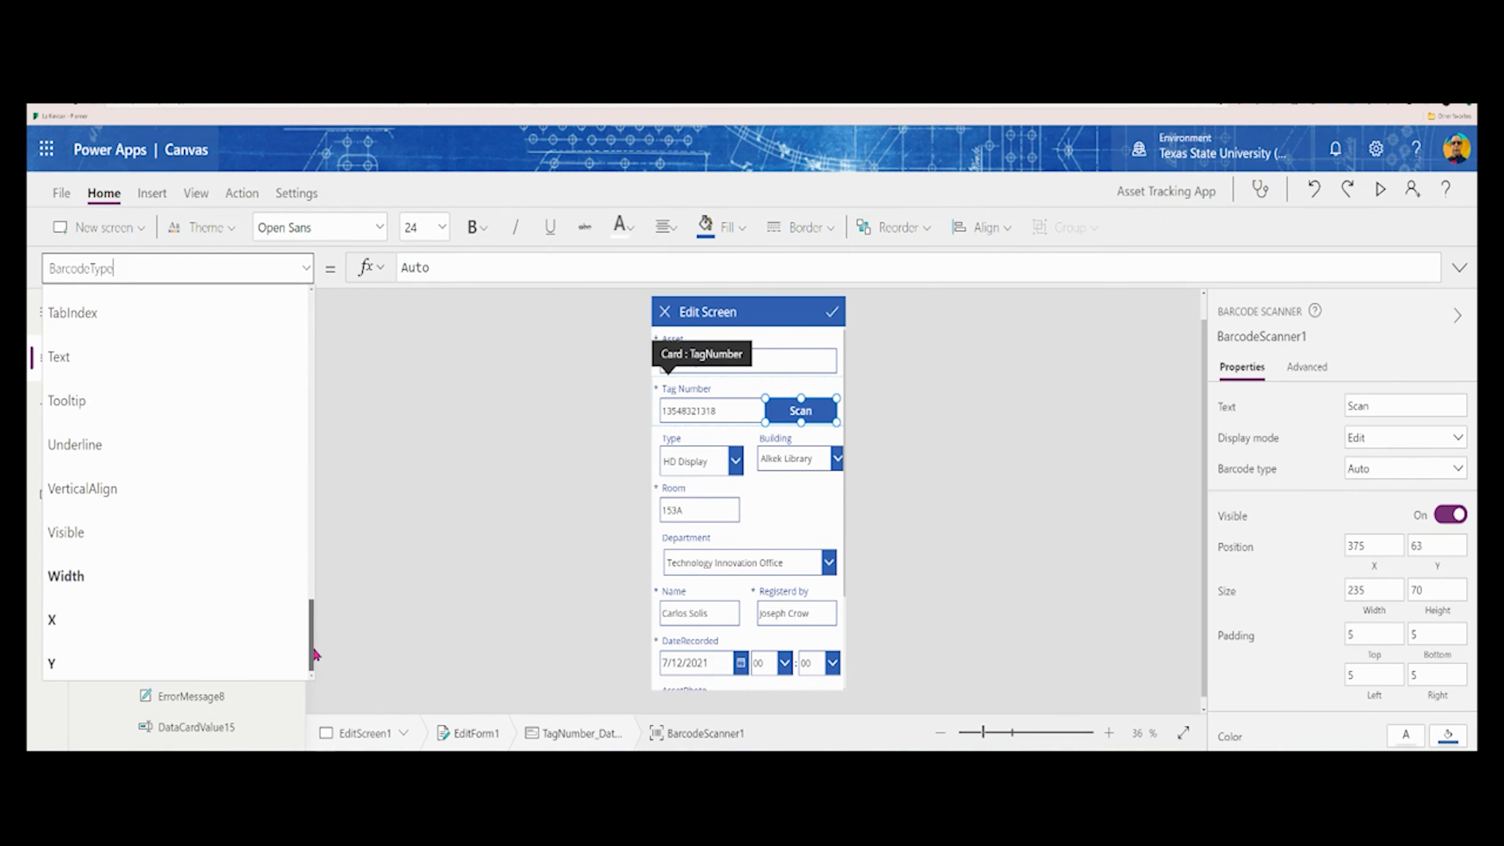
click(159, 401)
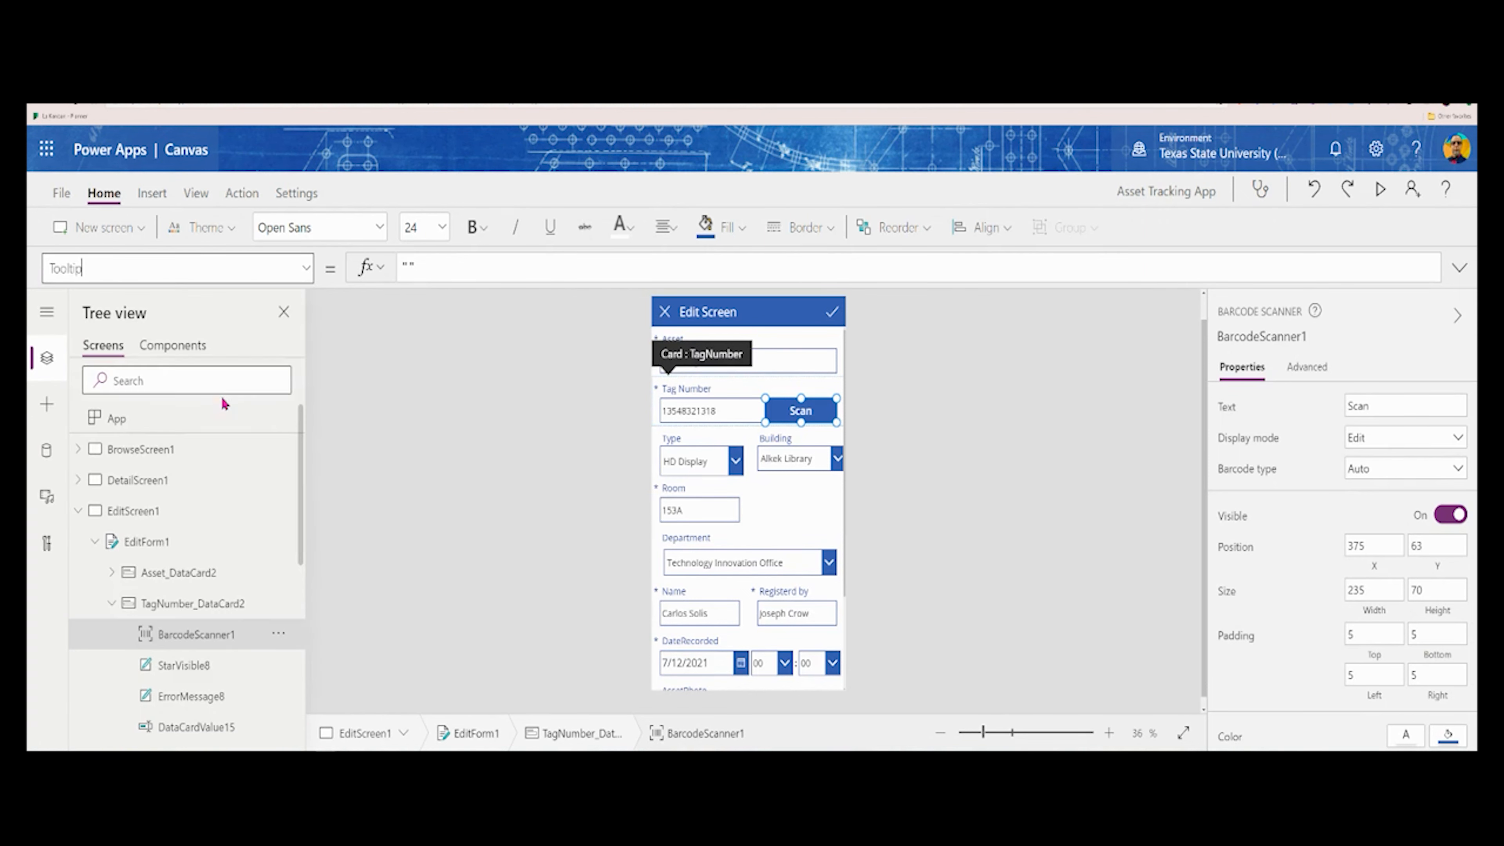
click(409, 268)
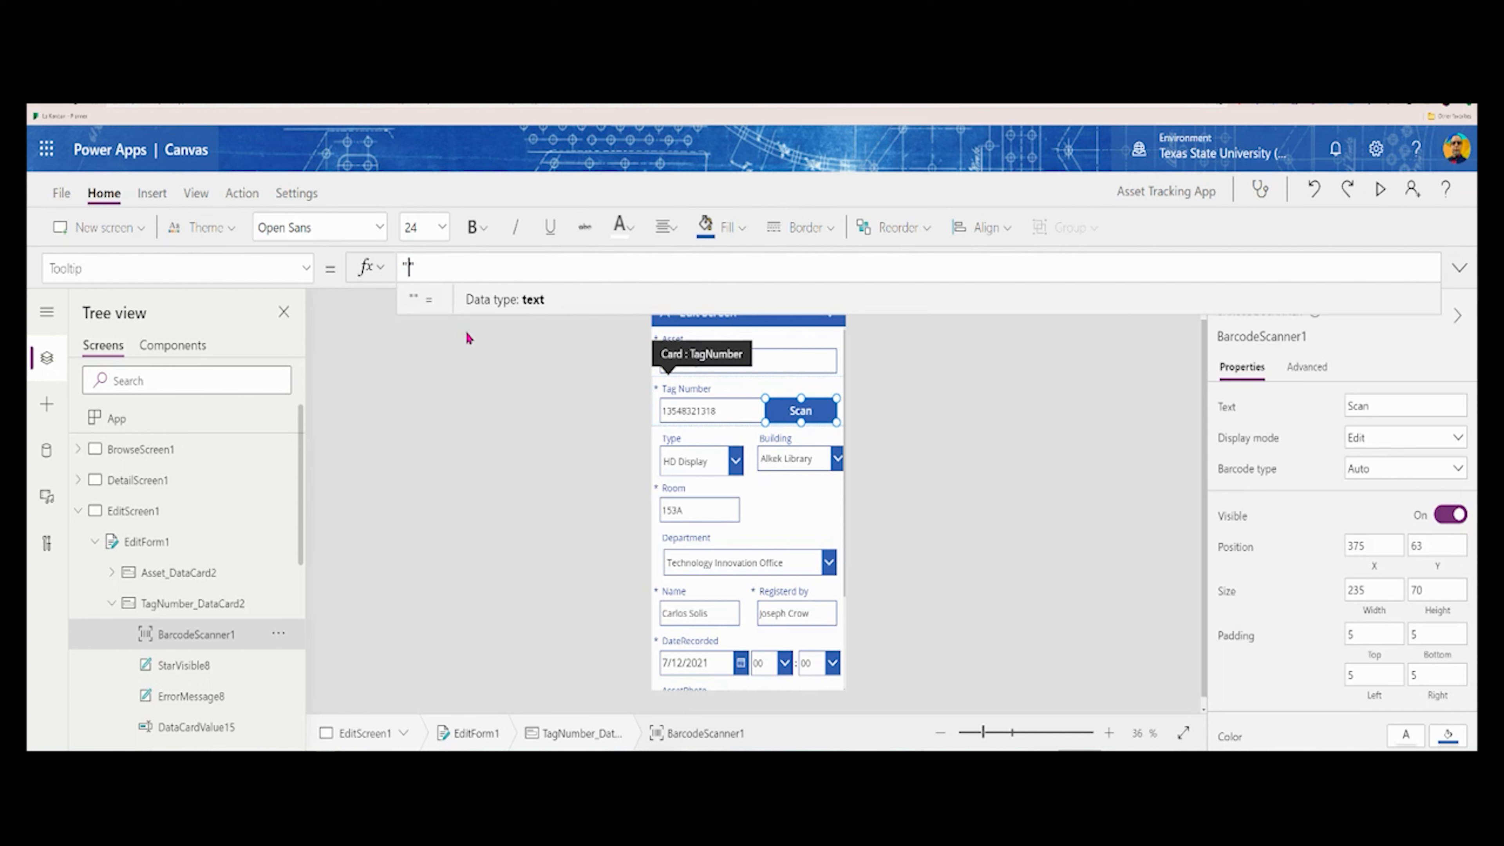
text(Click to Scan Barcode)
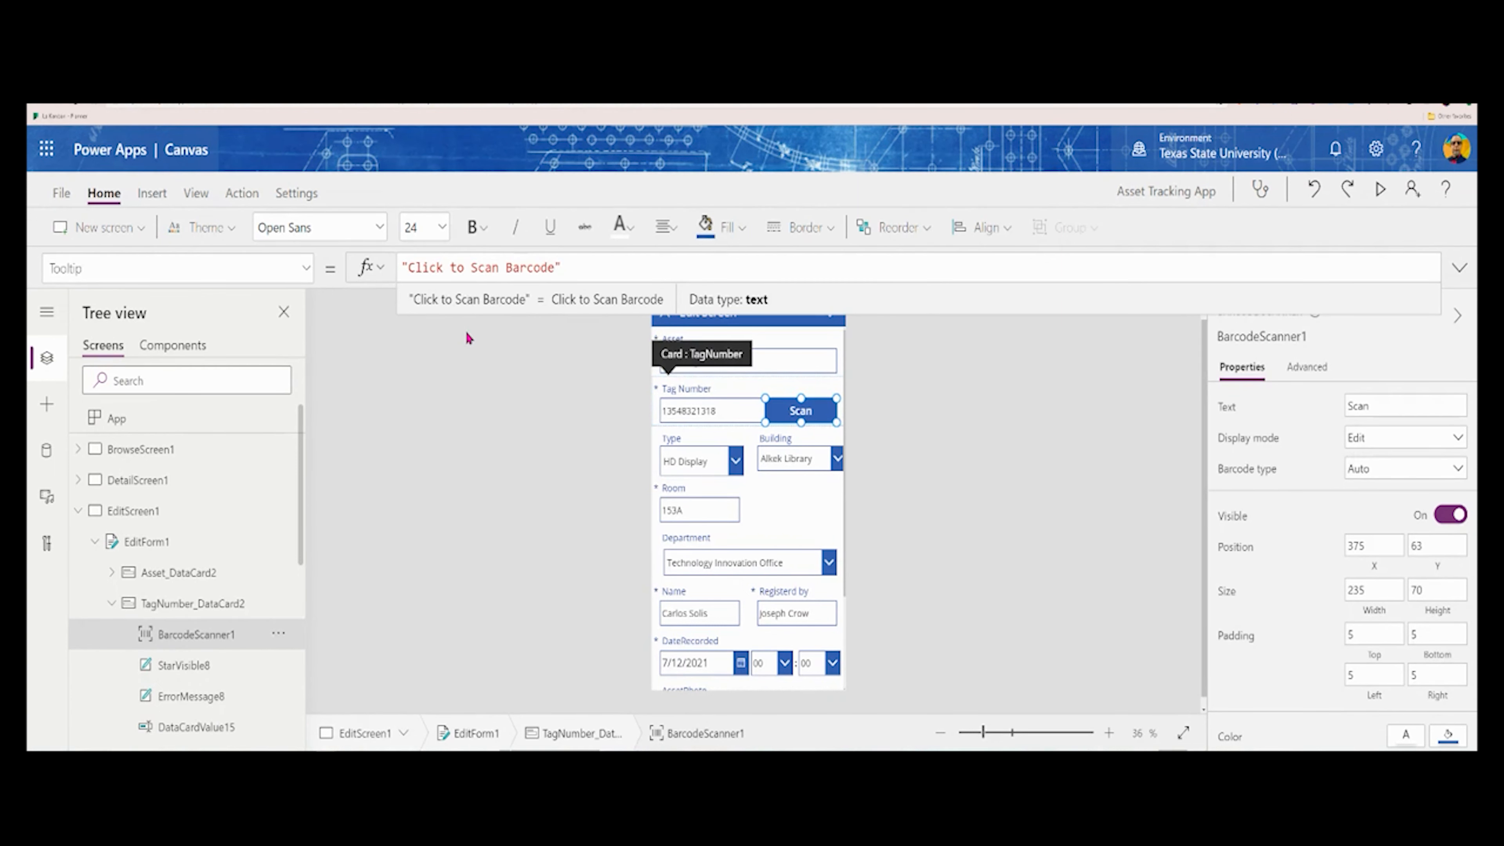
click(523, 363)
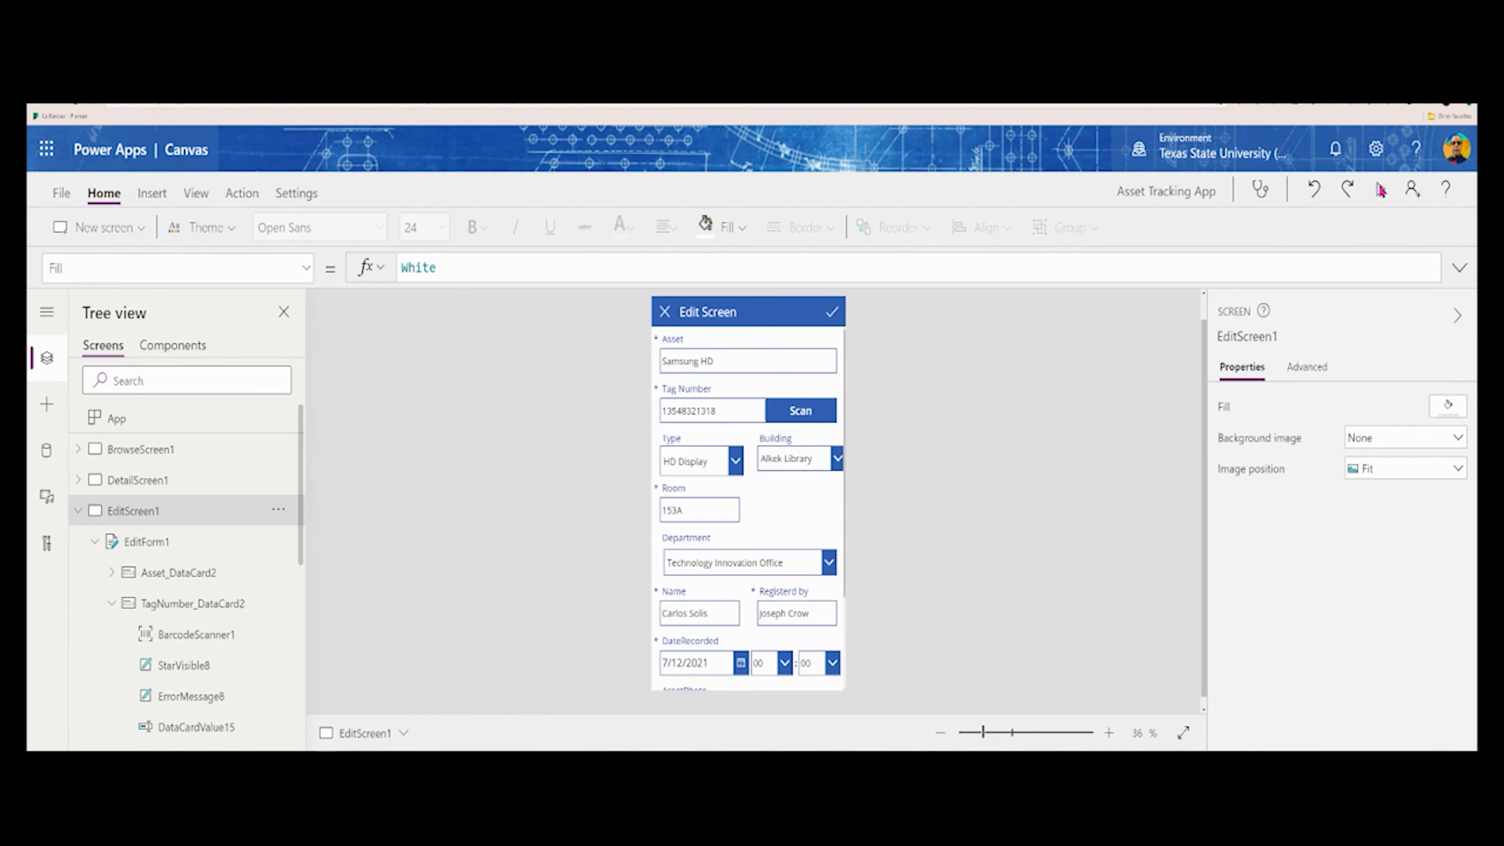
Check the Scan button's tooltip in the app preview and in the control's own property settings
click(1384, 196)
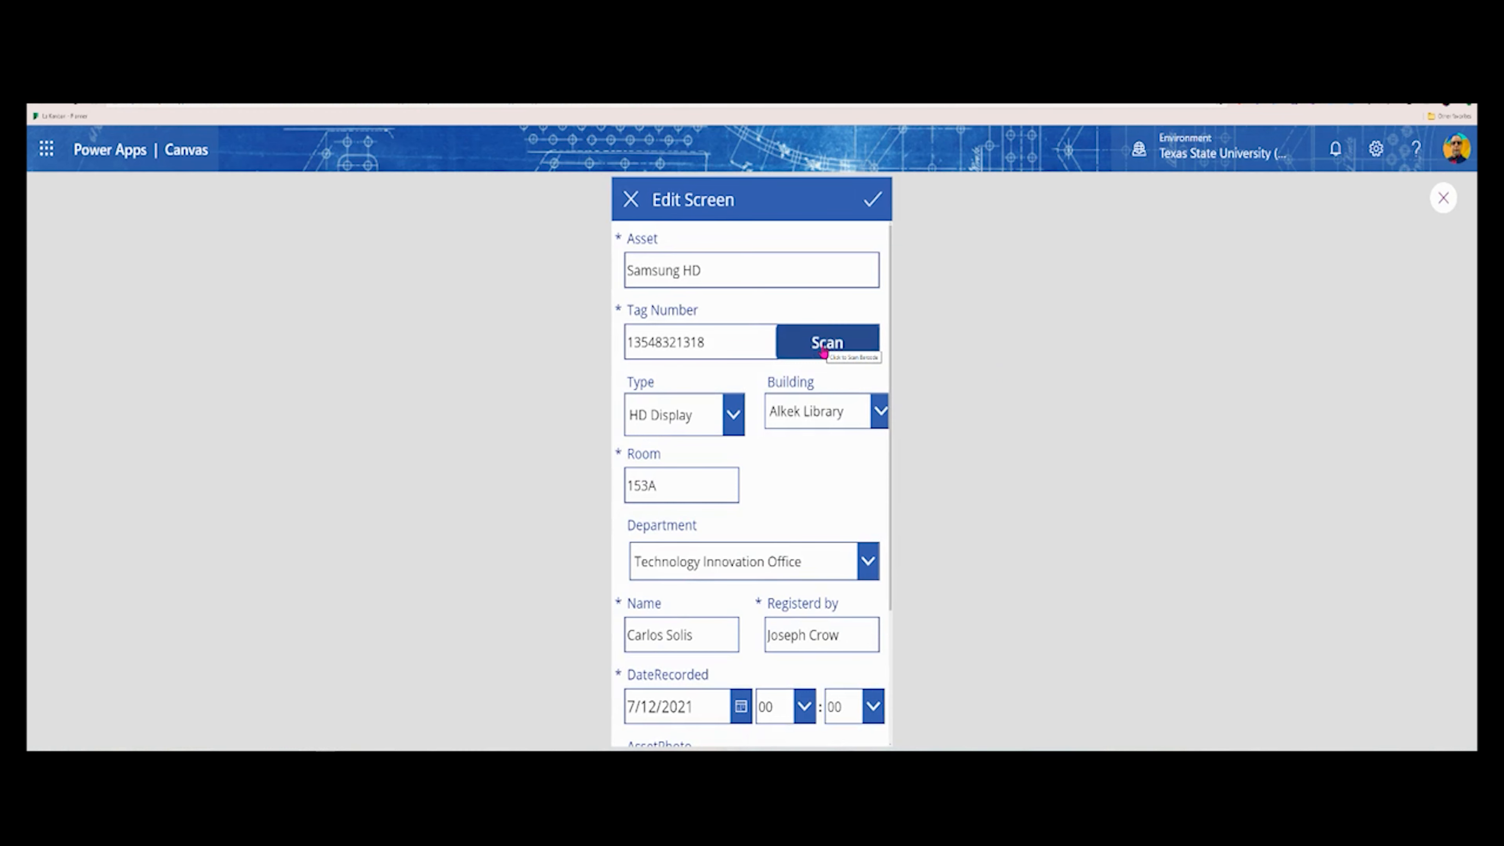
key(Escape)
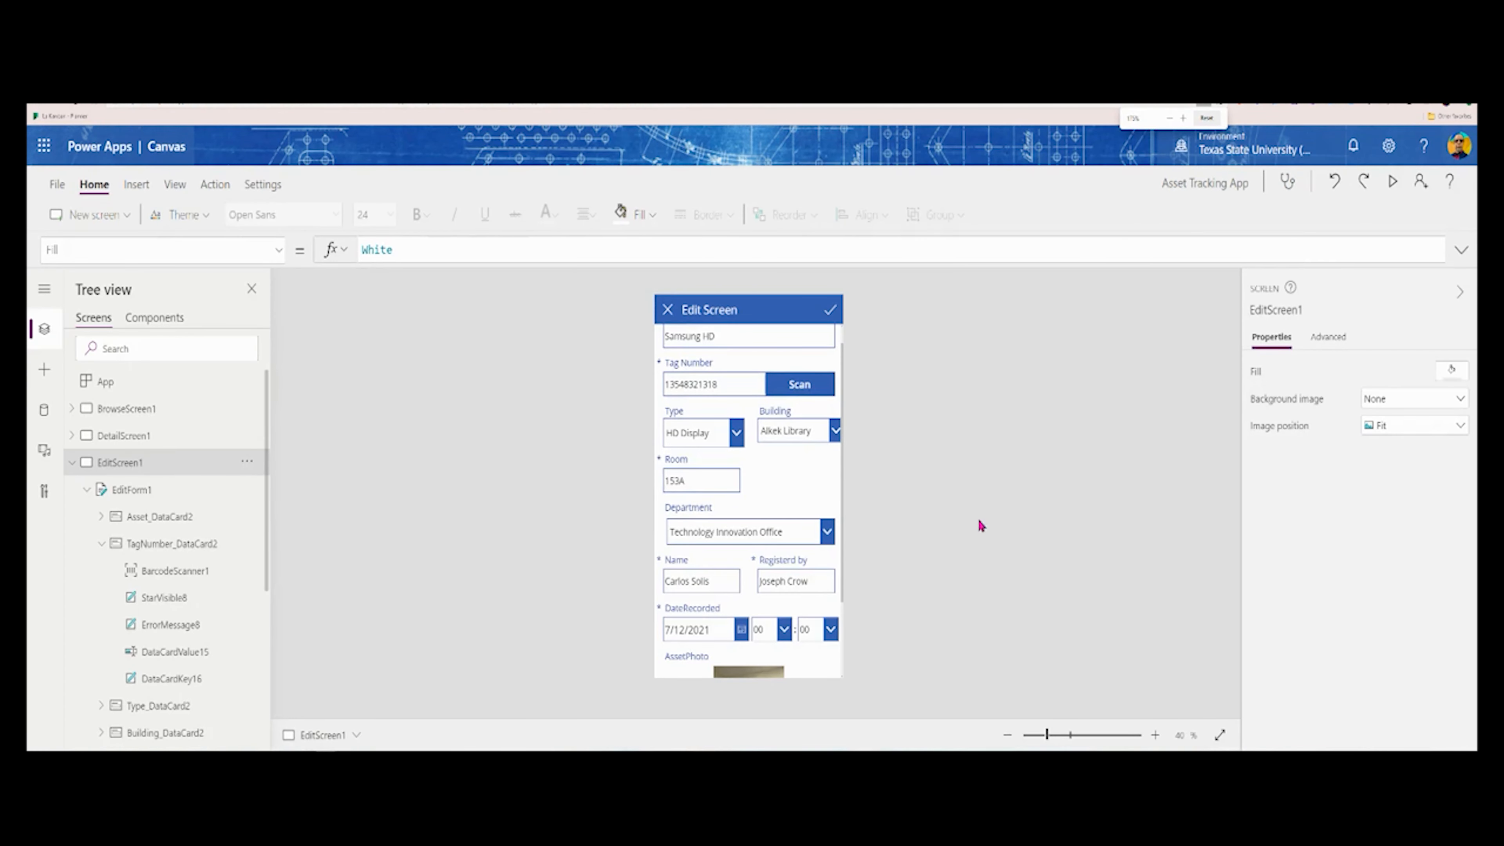
click(803, 396)
click(804, 396)
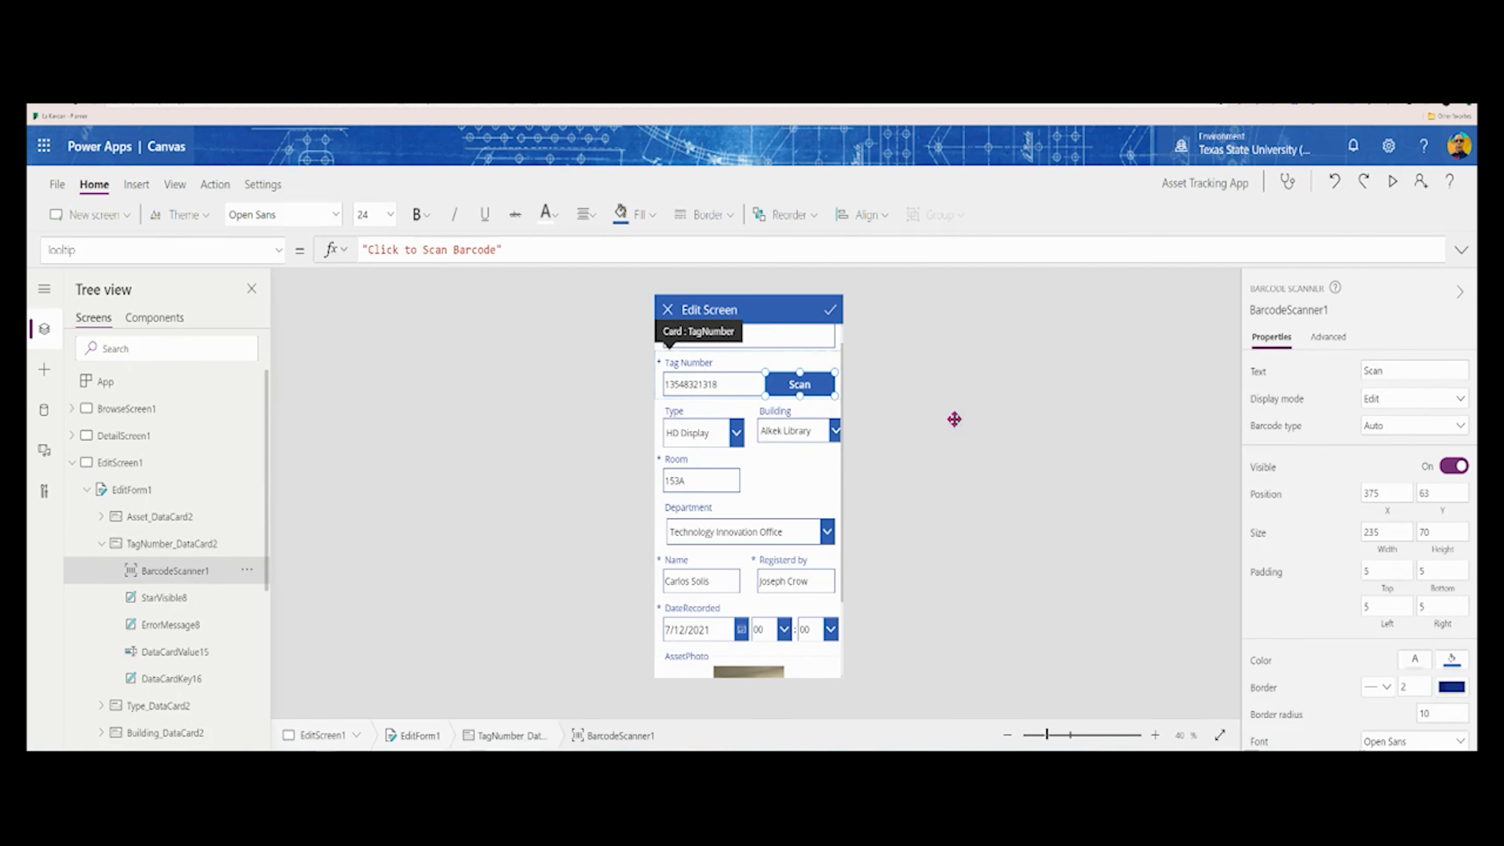
scroll(1273, 368, down, 5)
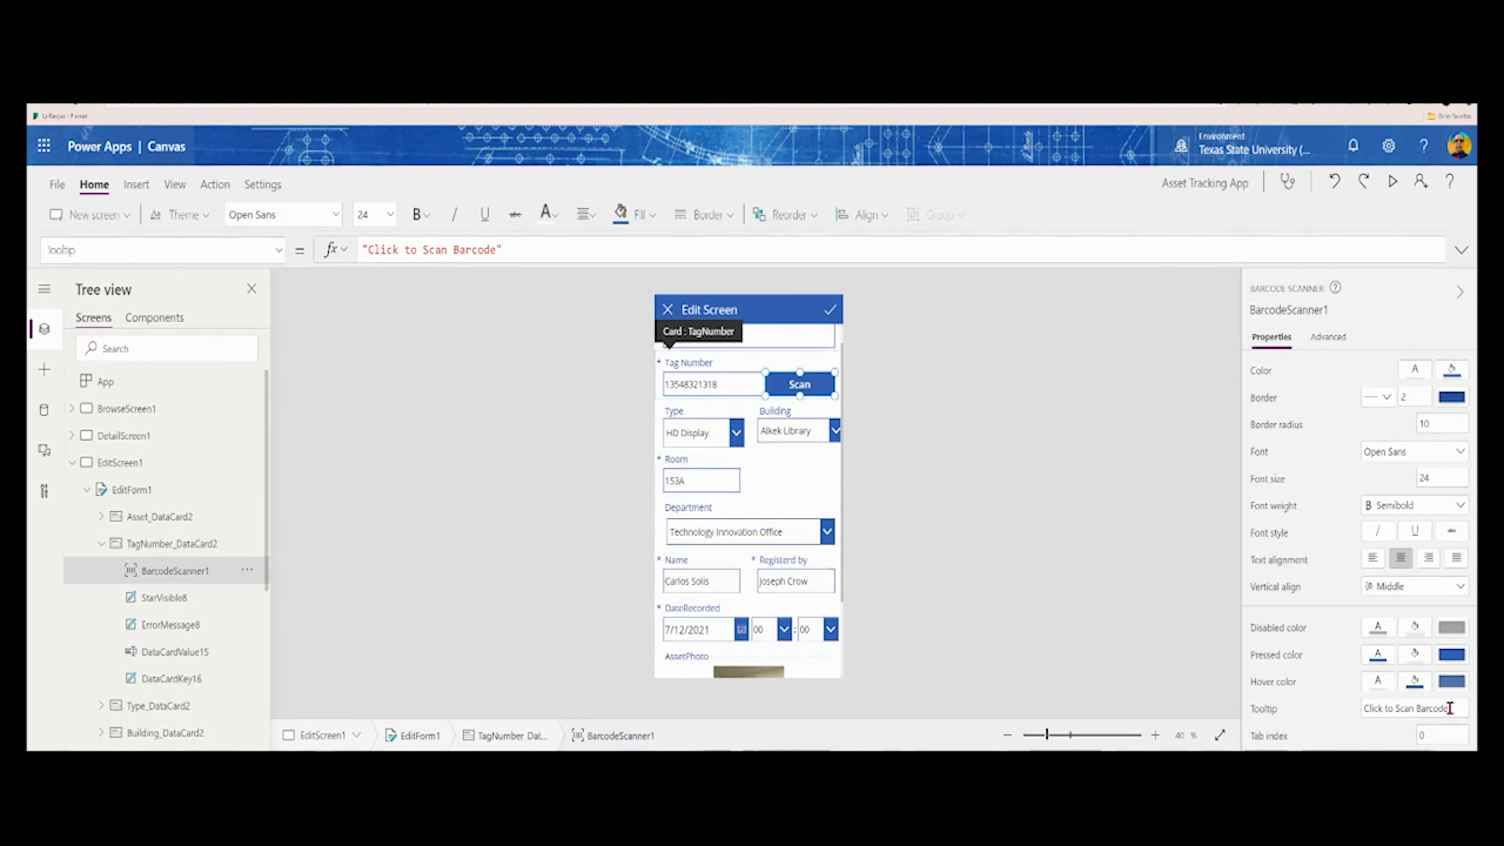
click(1188, 521)
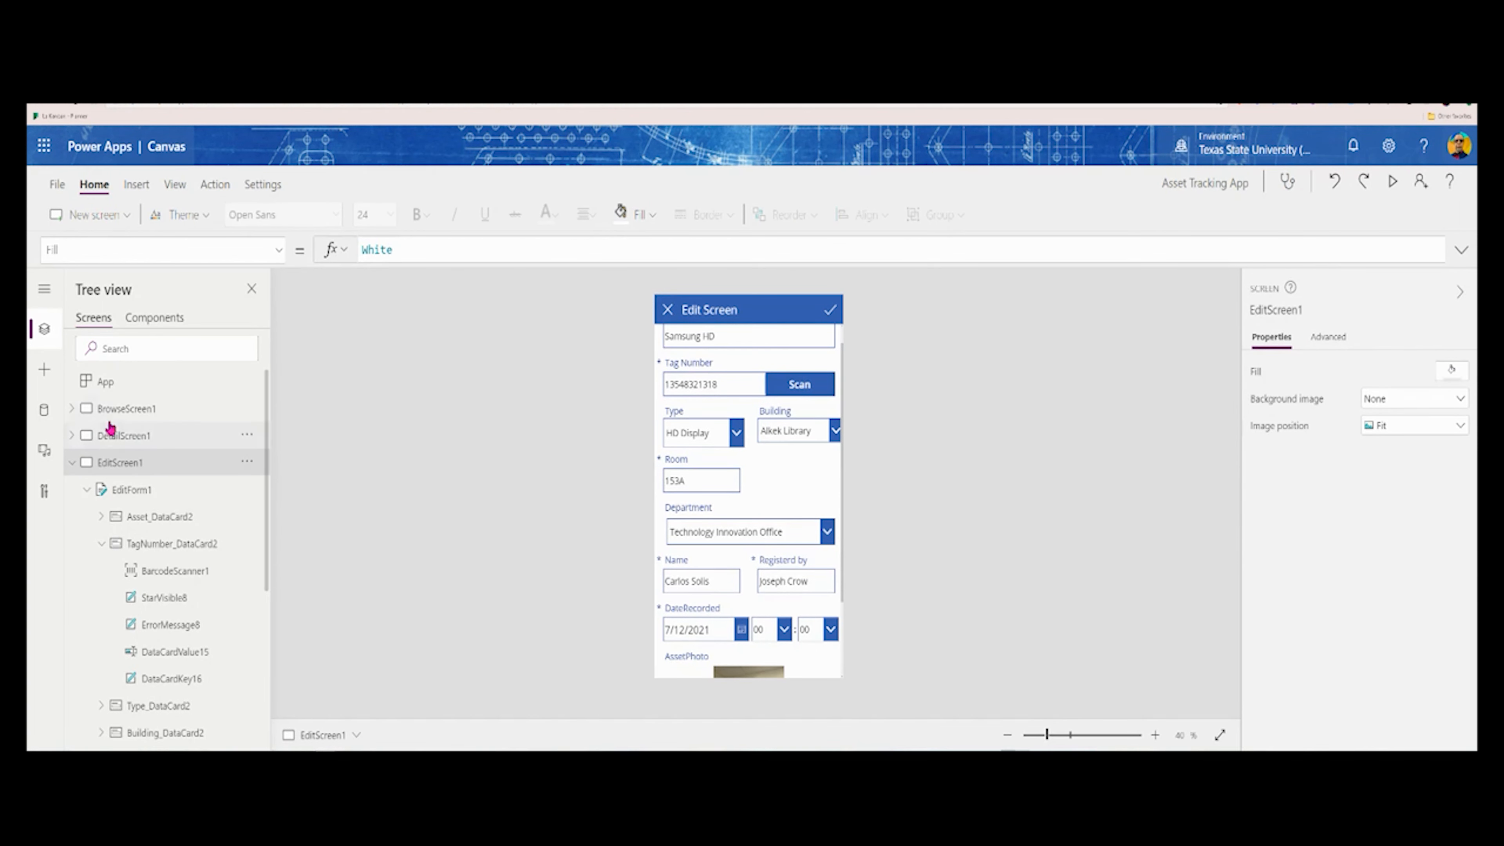
On BrowseScreen1, set the gallery asset image's tooltip to "HD TV DIsplay" and check it in the app preview
click(137, 409)
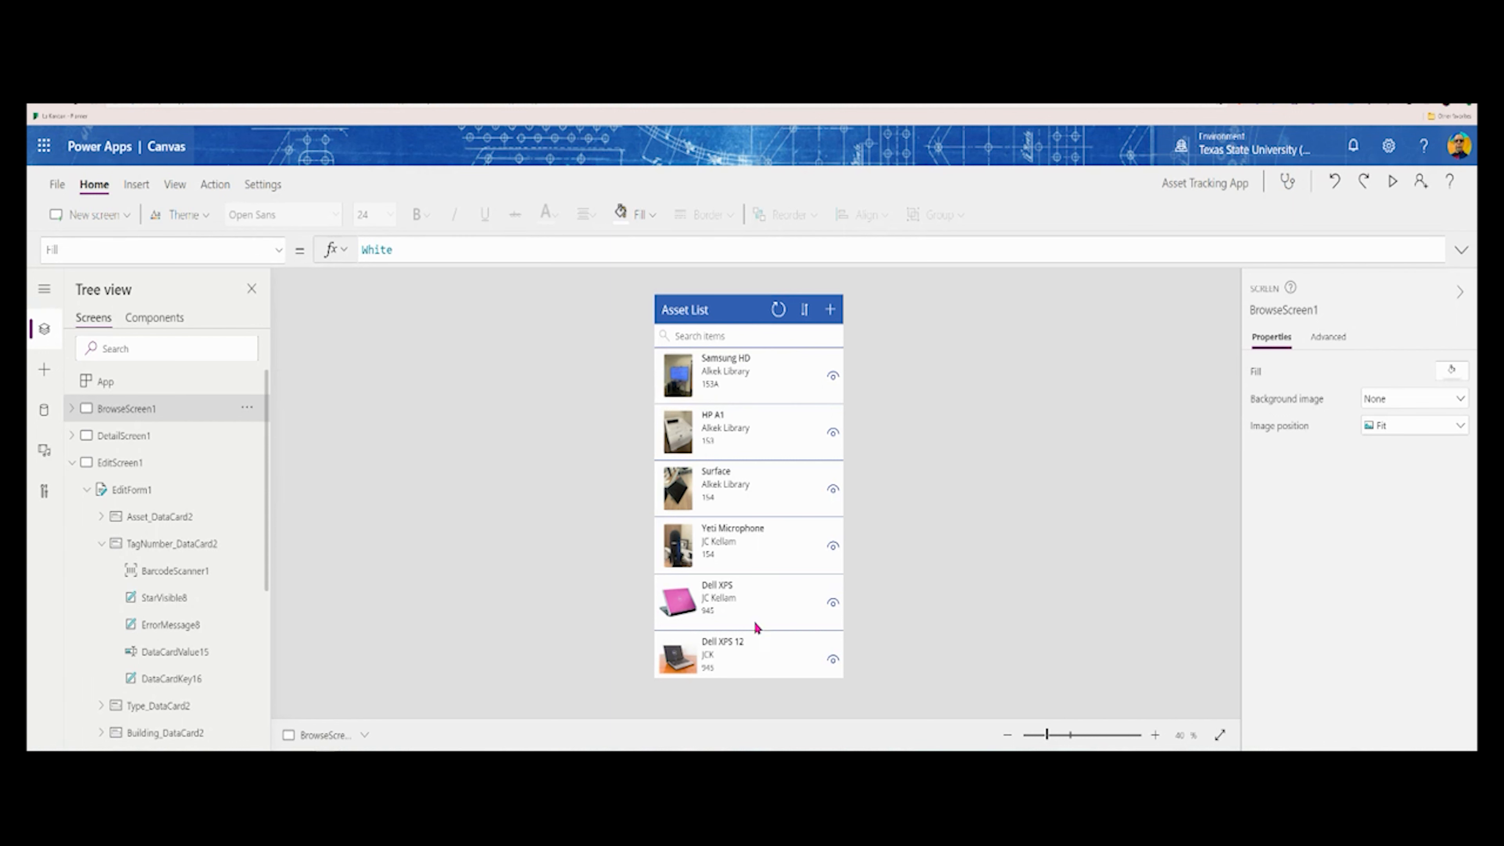
click(681, 389)
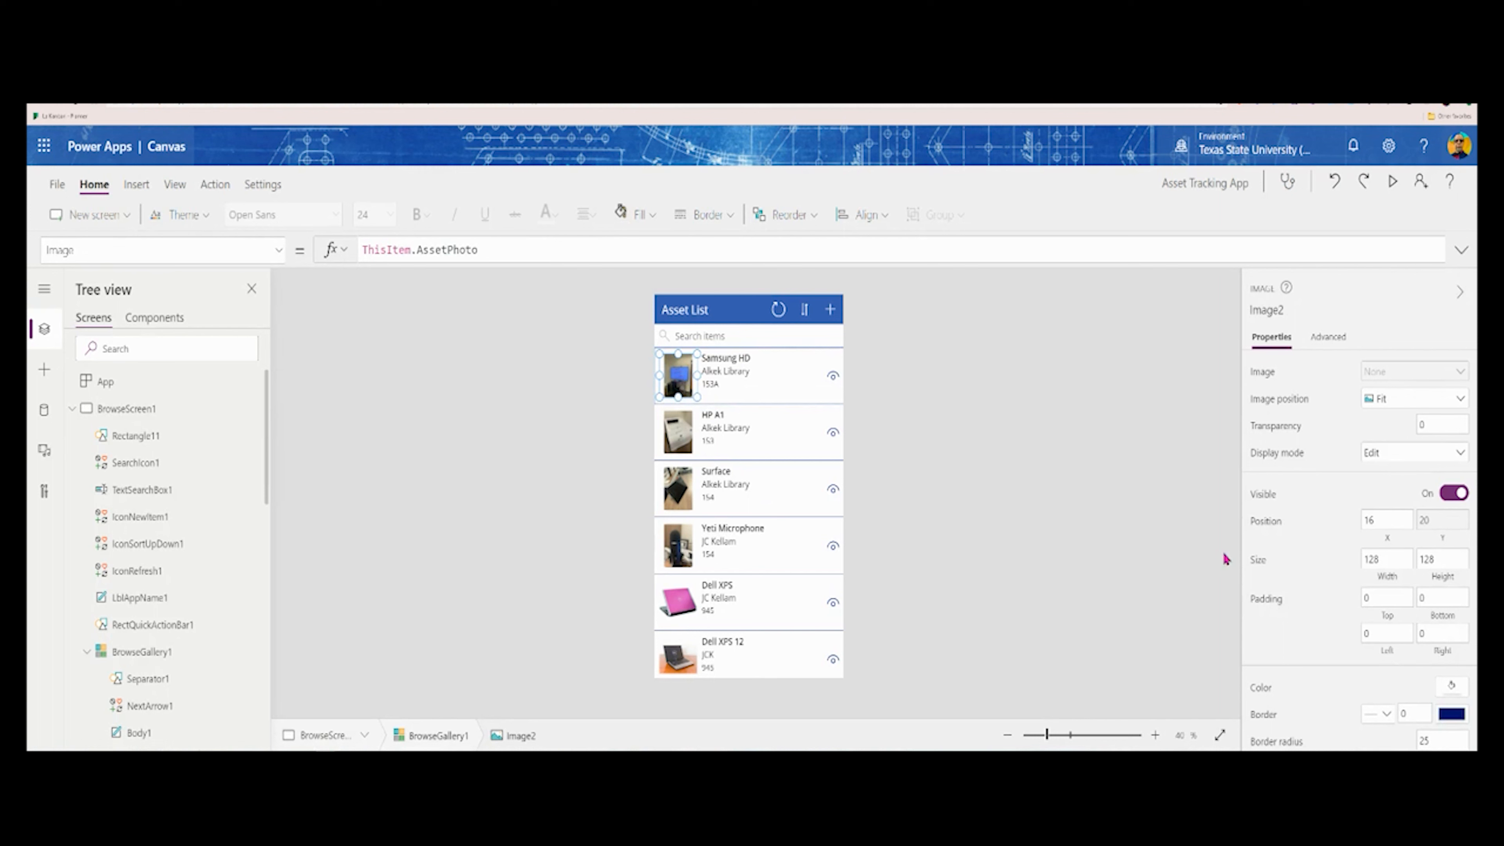
scroll(1300, 574, down, 3)
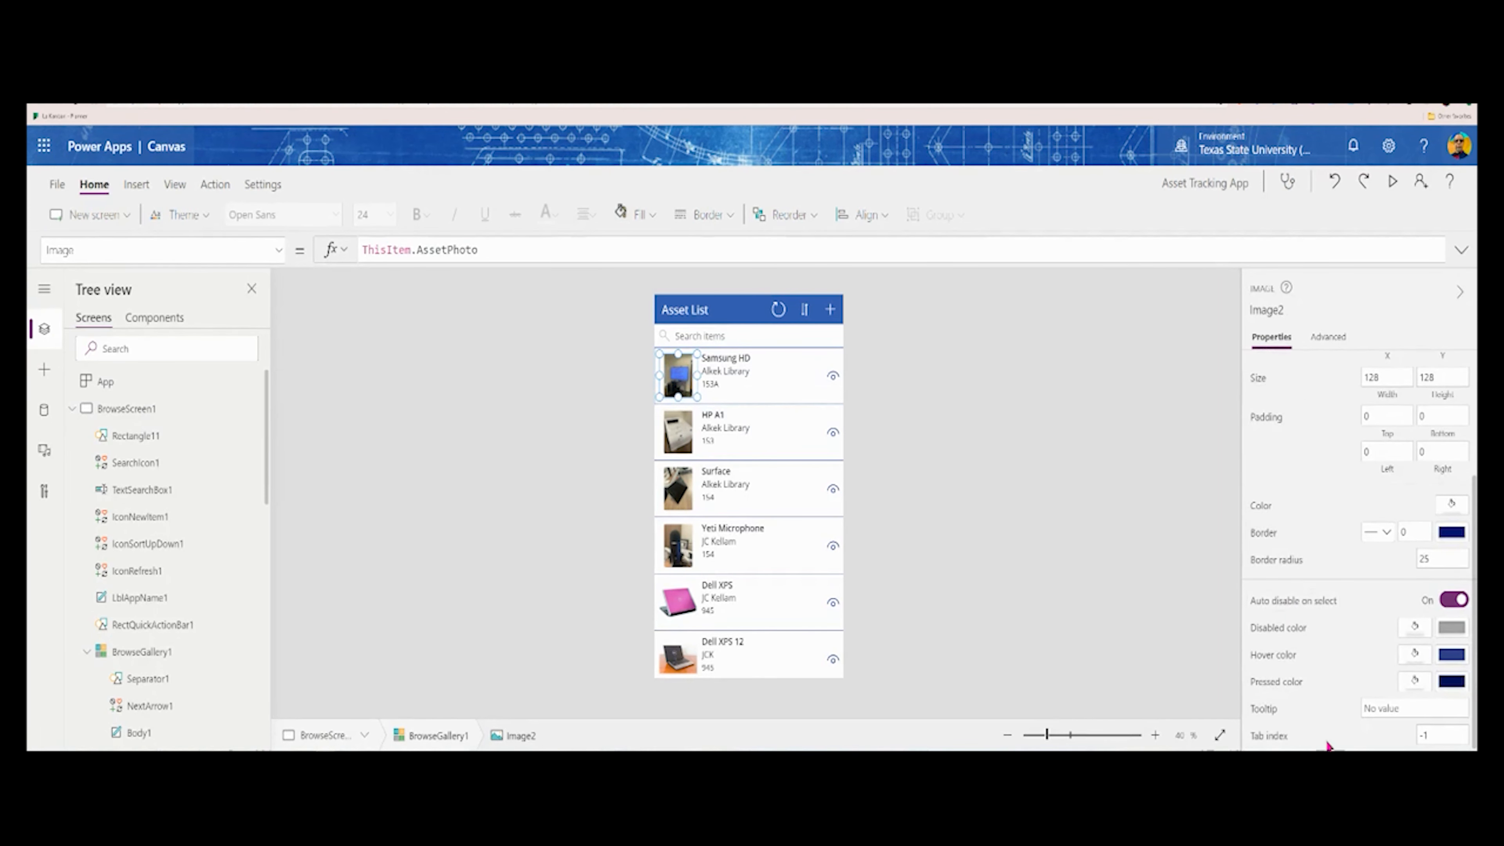
click(1404, 708)
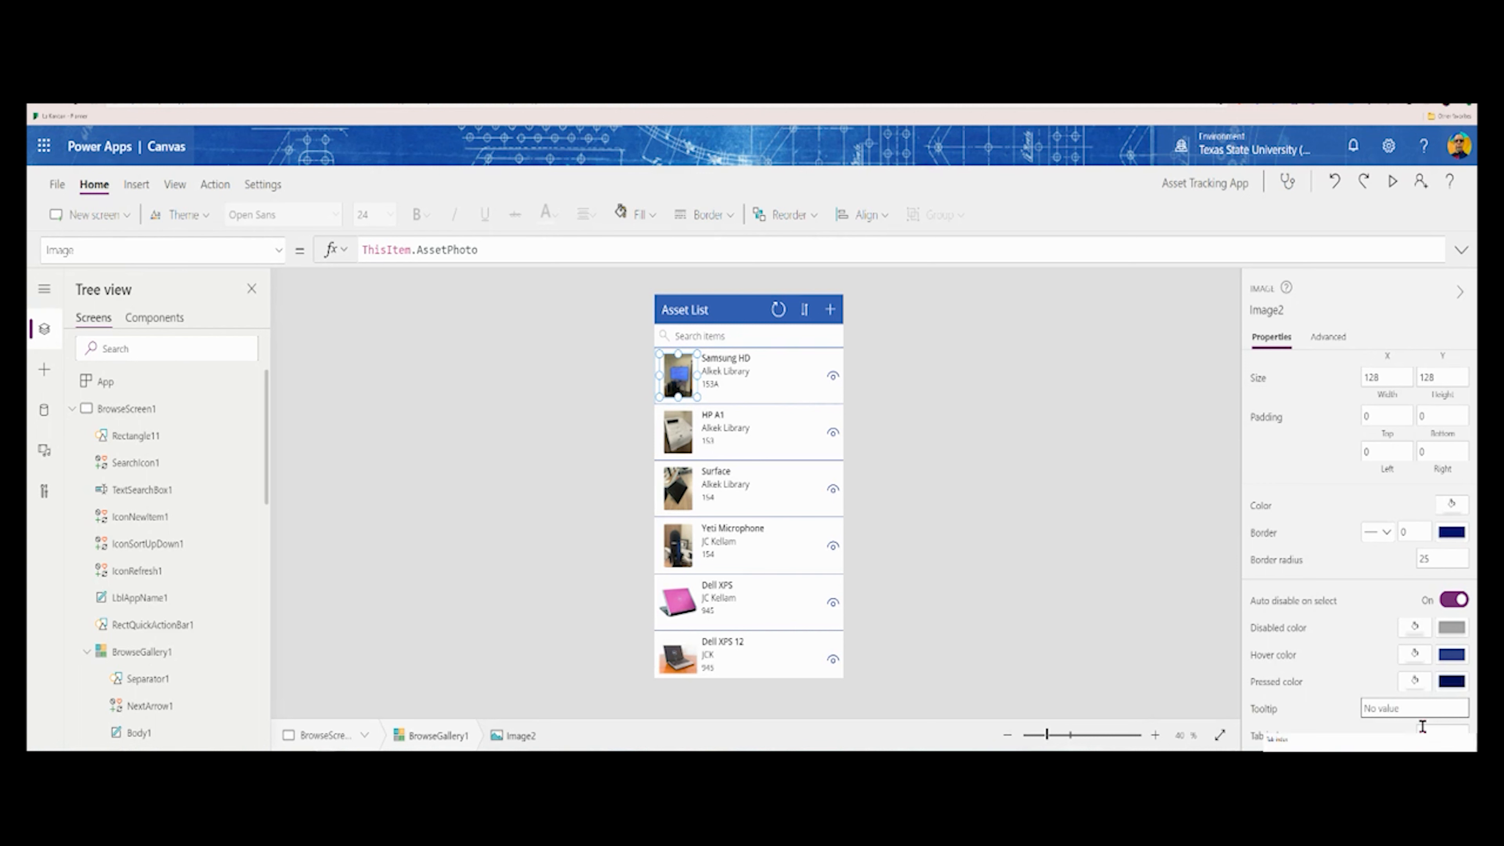
text(HD)
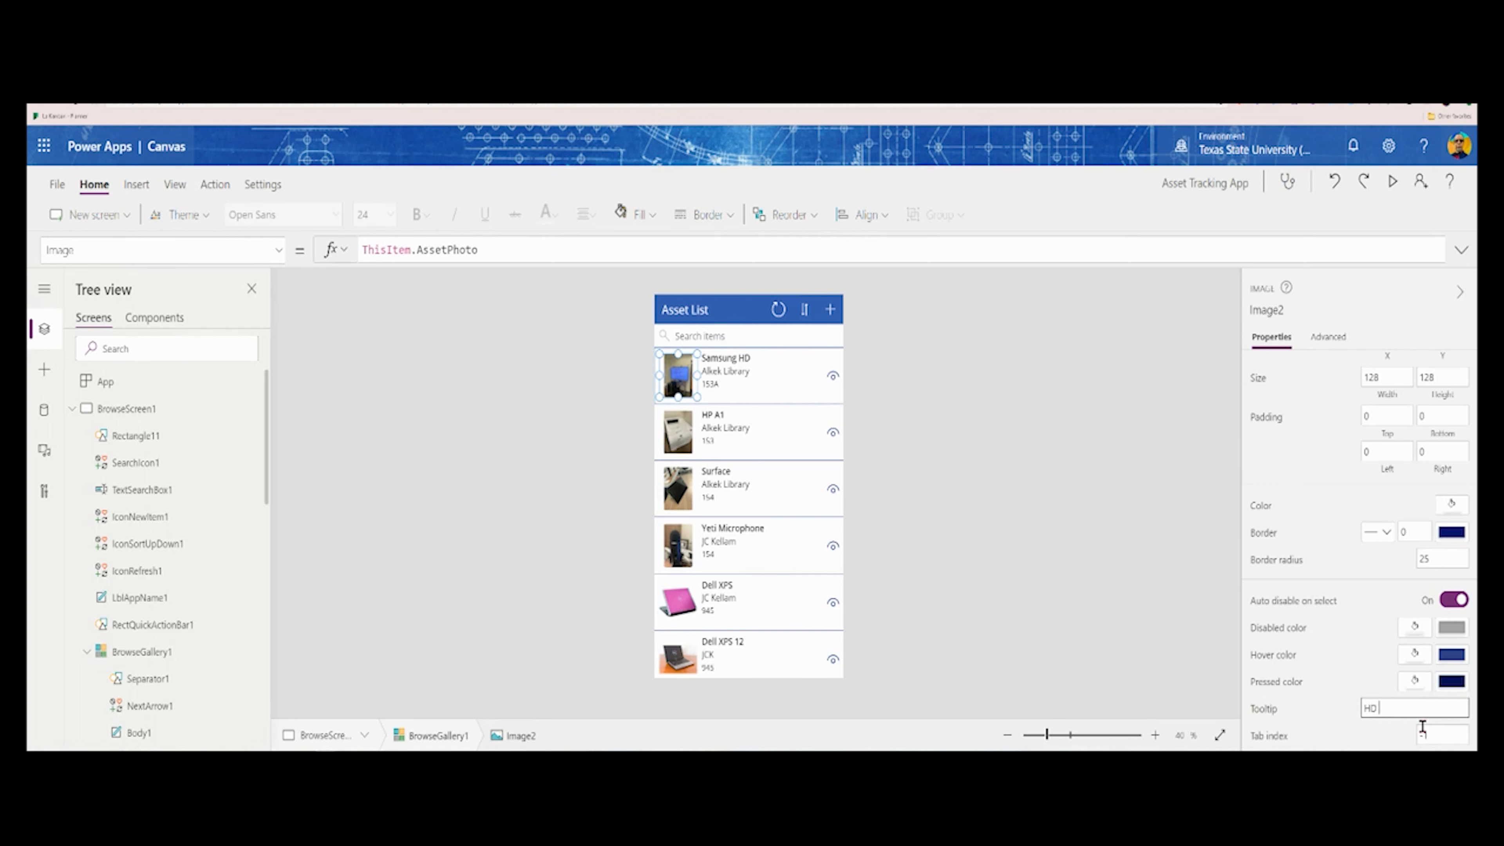
text( TV Display)
click(1132, 652)
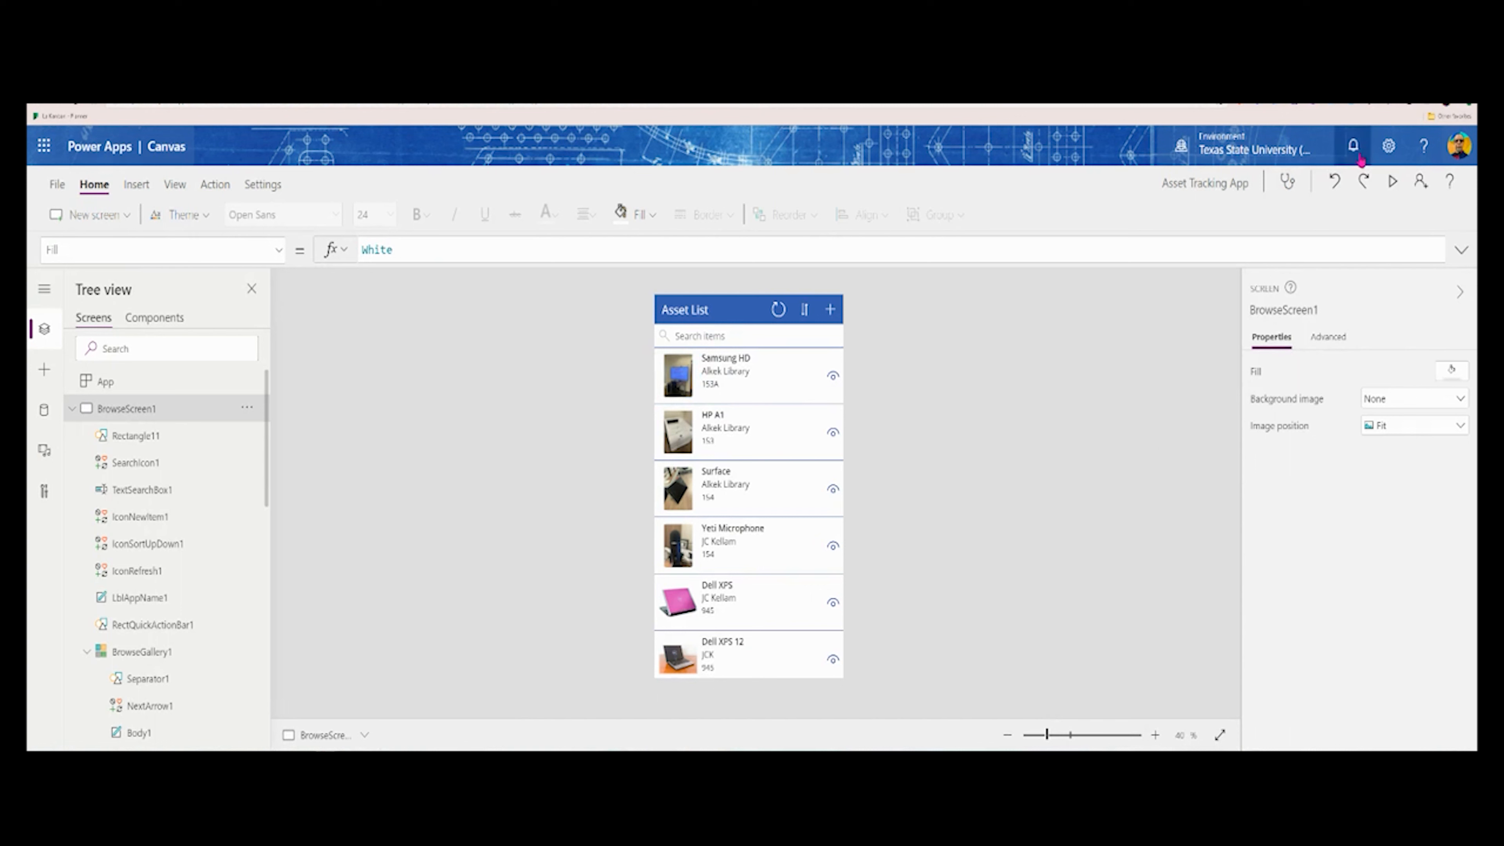
click(1392, 183)
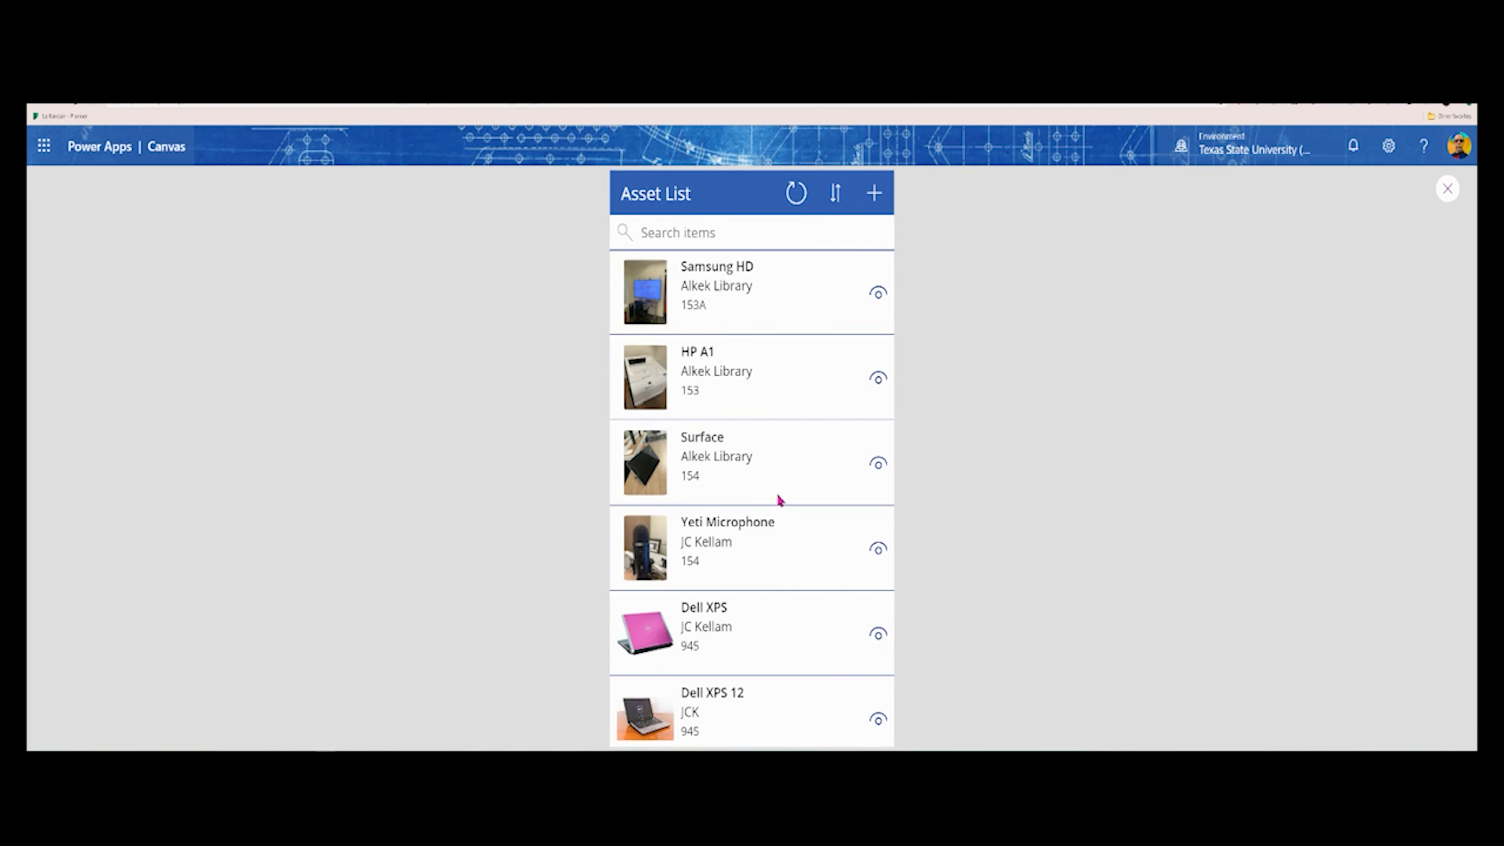
click(1448, 190)
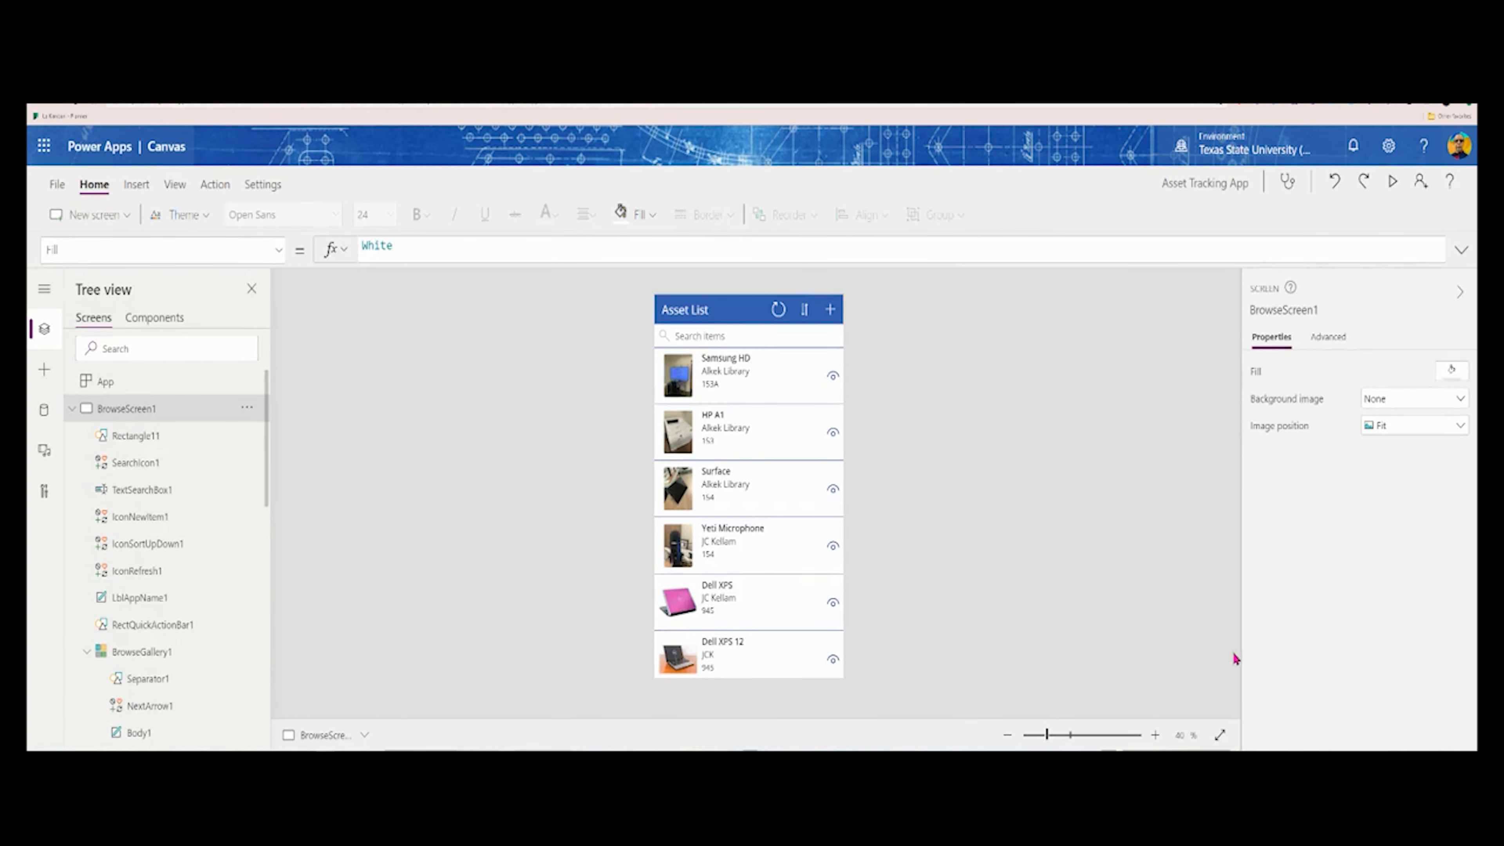
Replace the fixed text in the gallery asset image's Tooltip property with the formula ThisItem.Asset
click(692, 385)
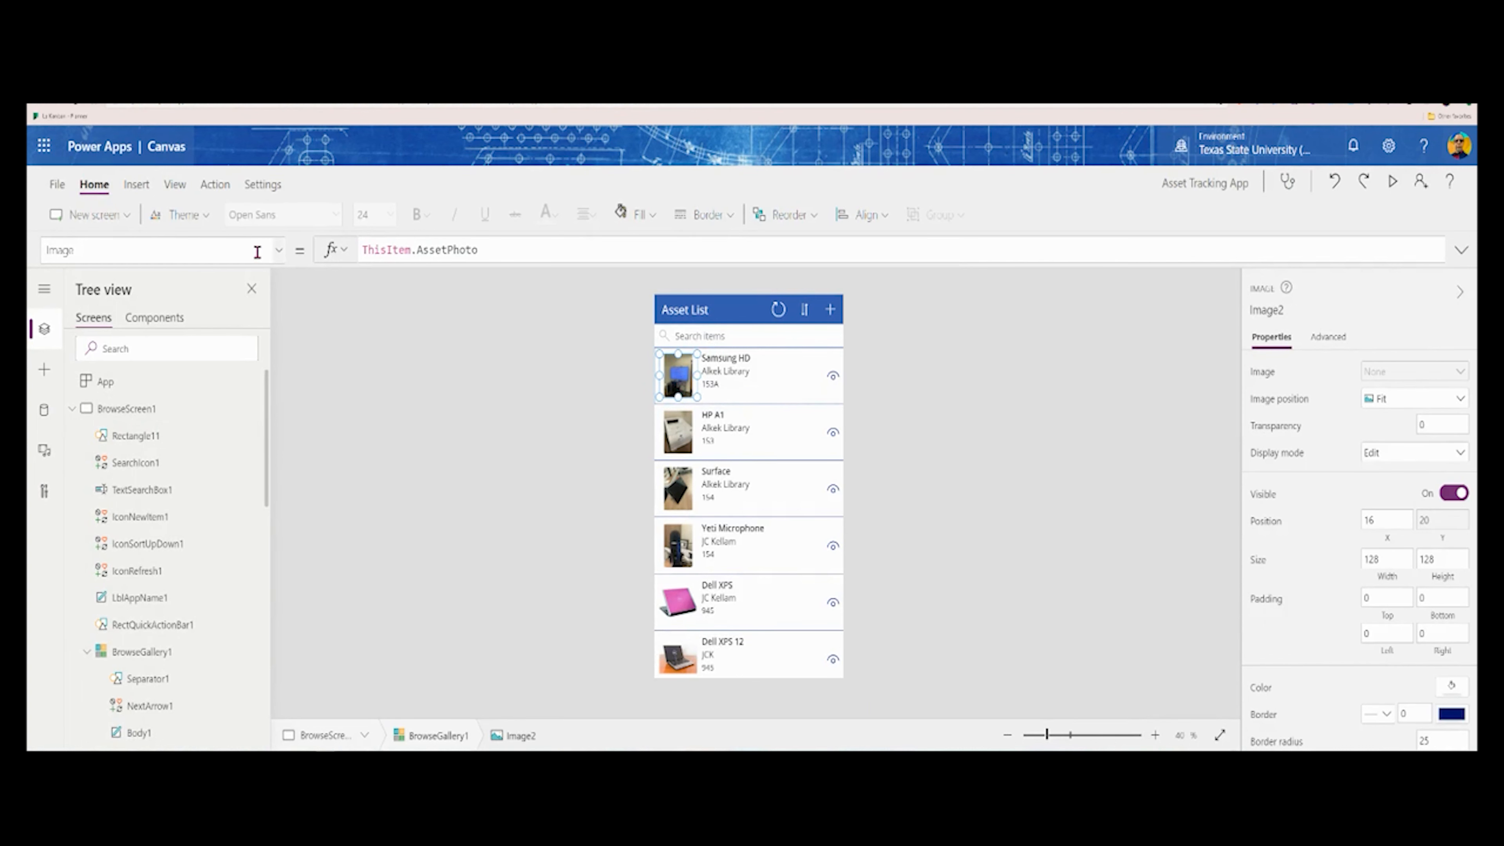
click(278, 250)
scroll(173, 492, down, 5)
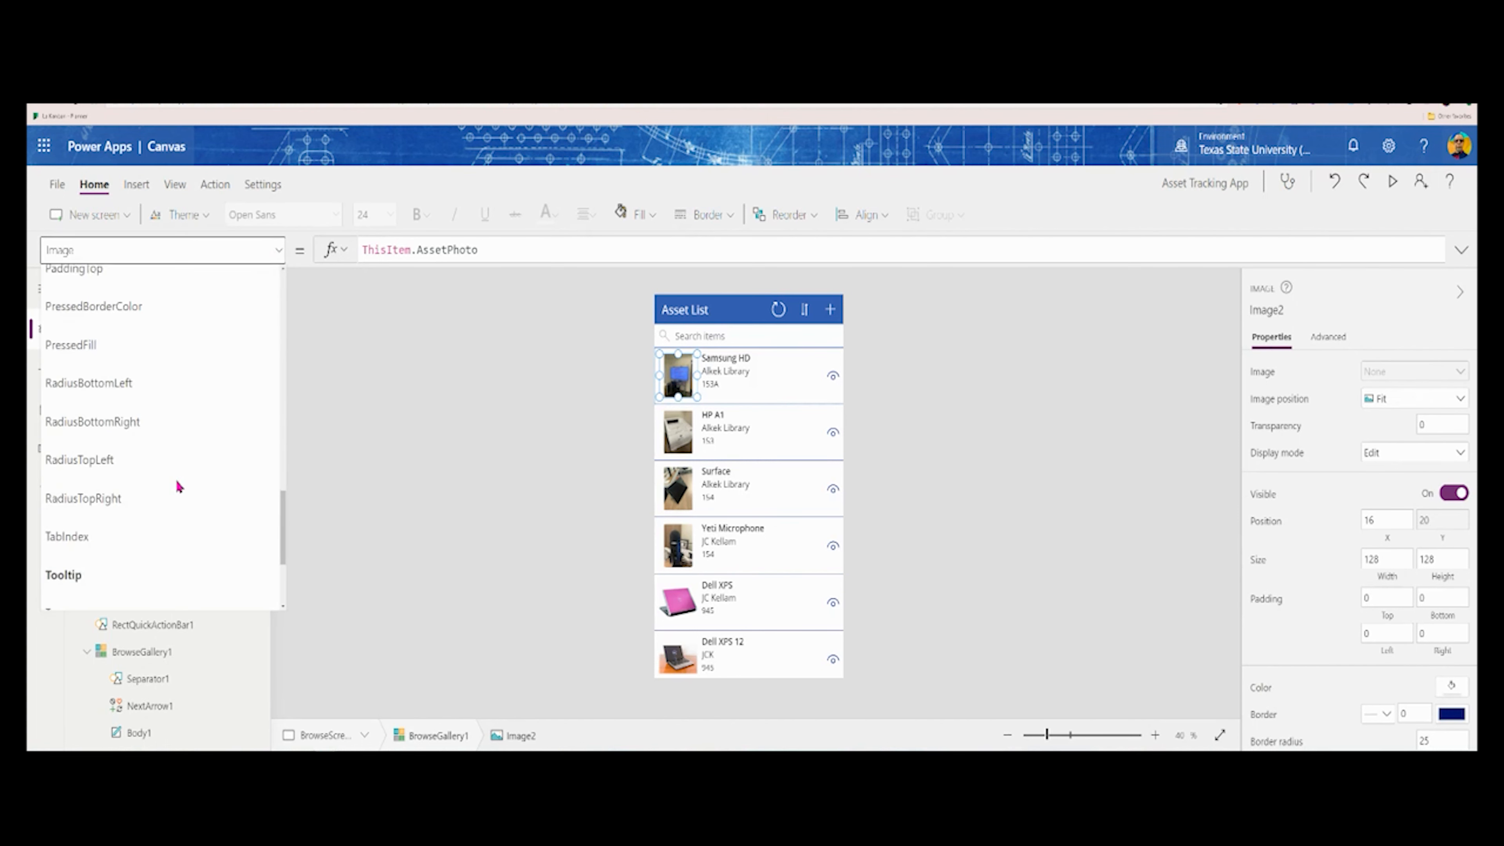
click(97, 542)
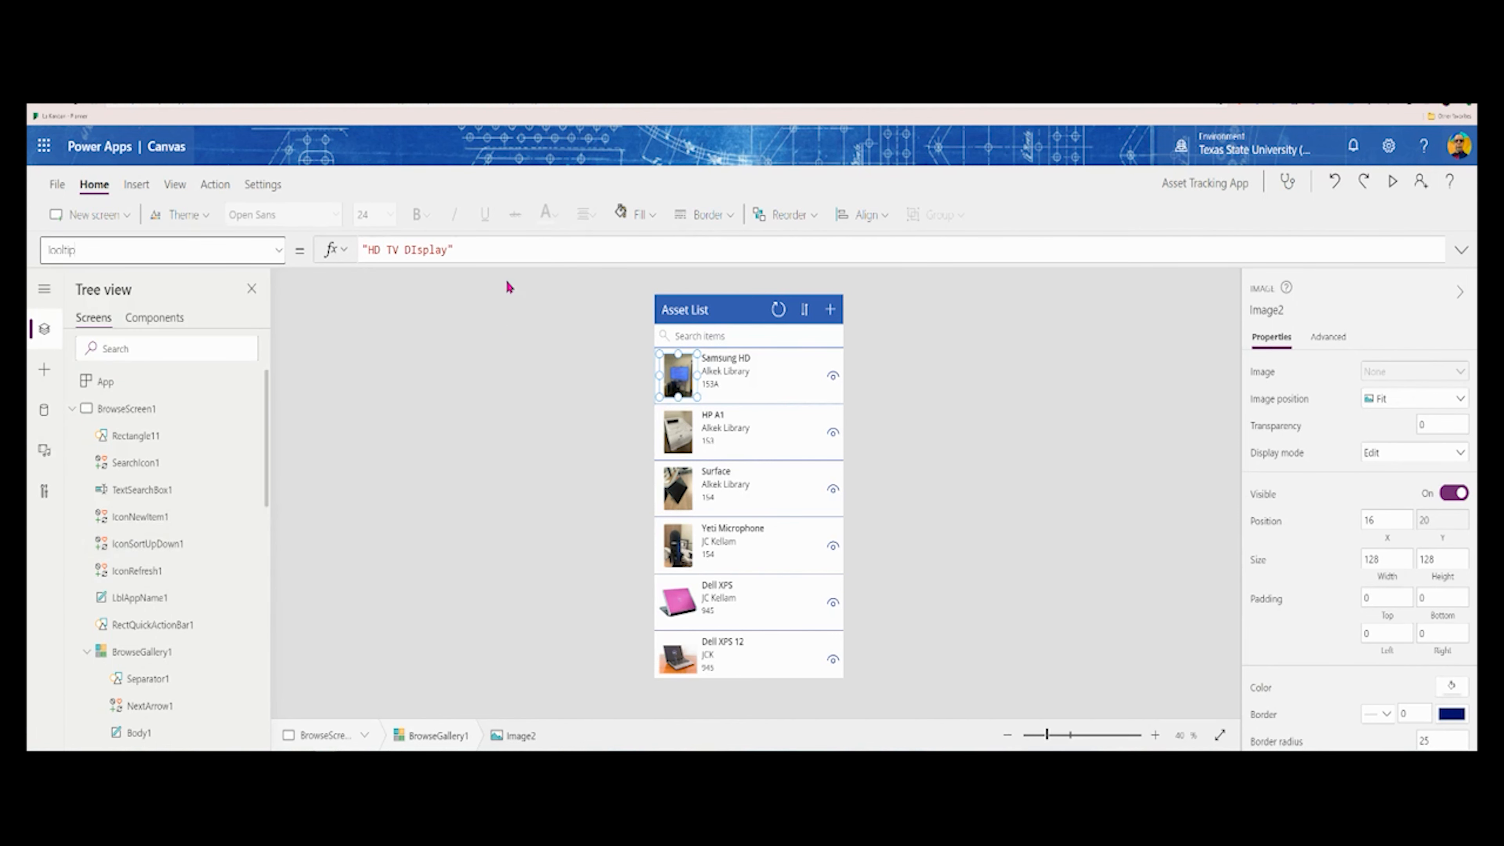
drag(477, 250, 361, 250)
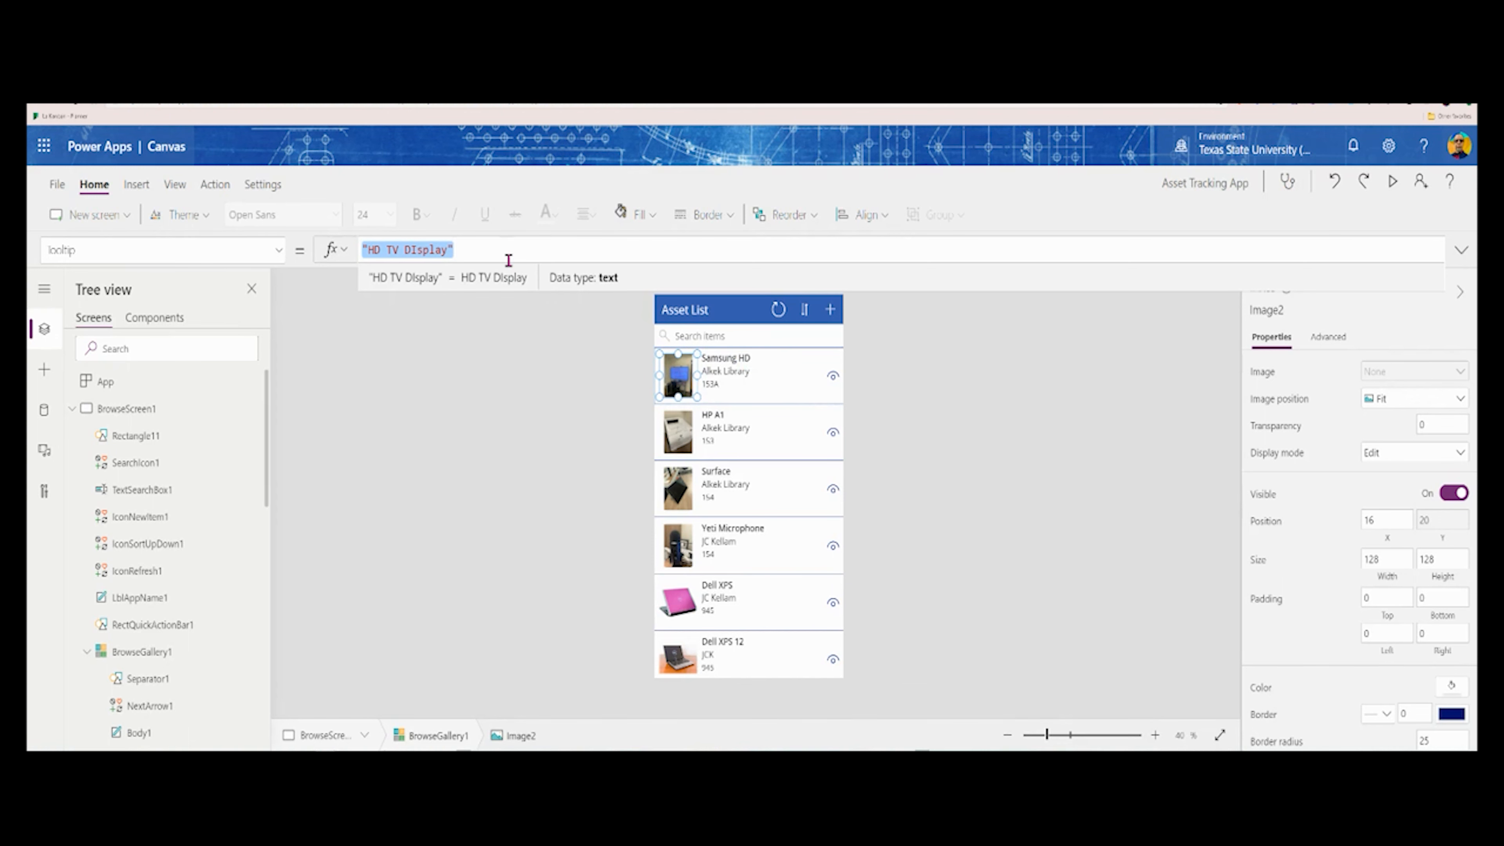
text(ThisI)
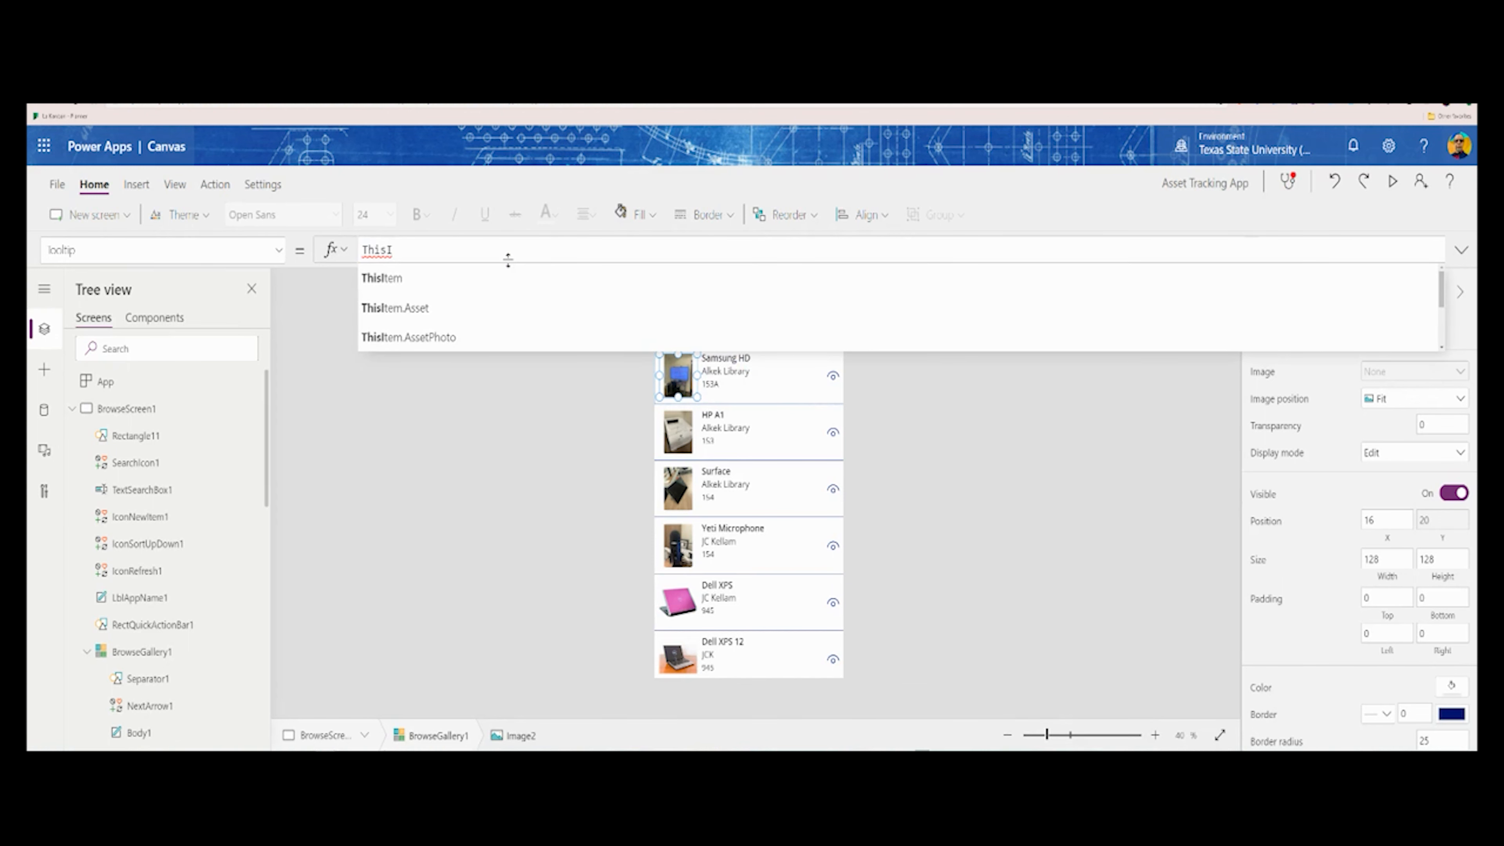
click(424, 307)
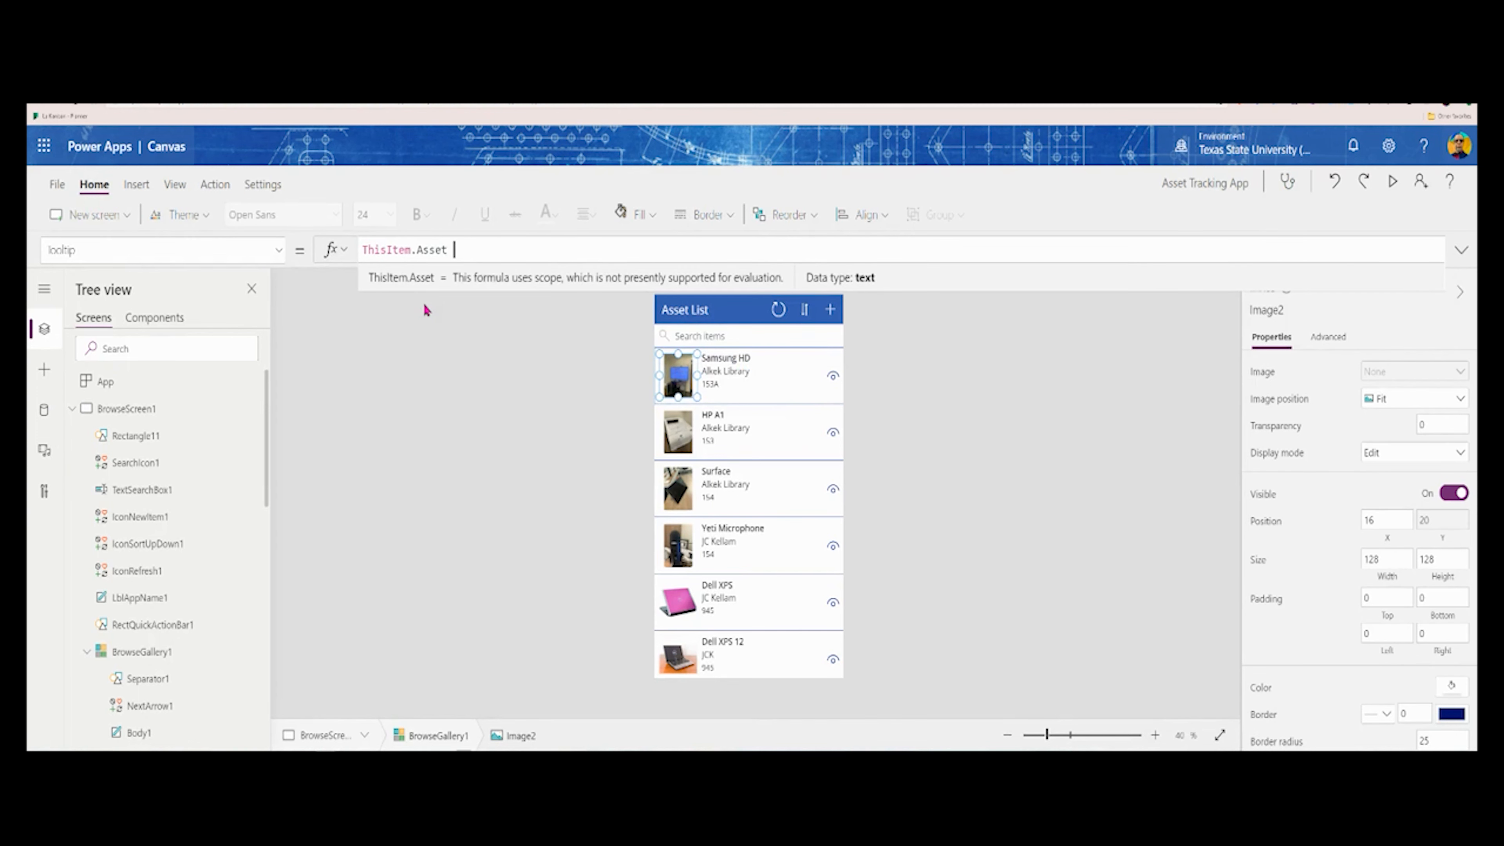
Extend the image's Tooltip formula with a space and the asset type: & " " & ThisItem.Type
text(& )
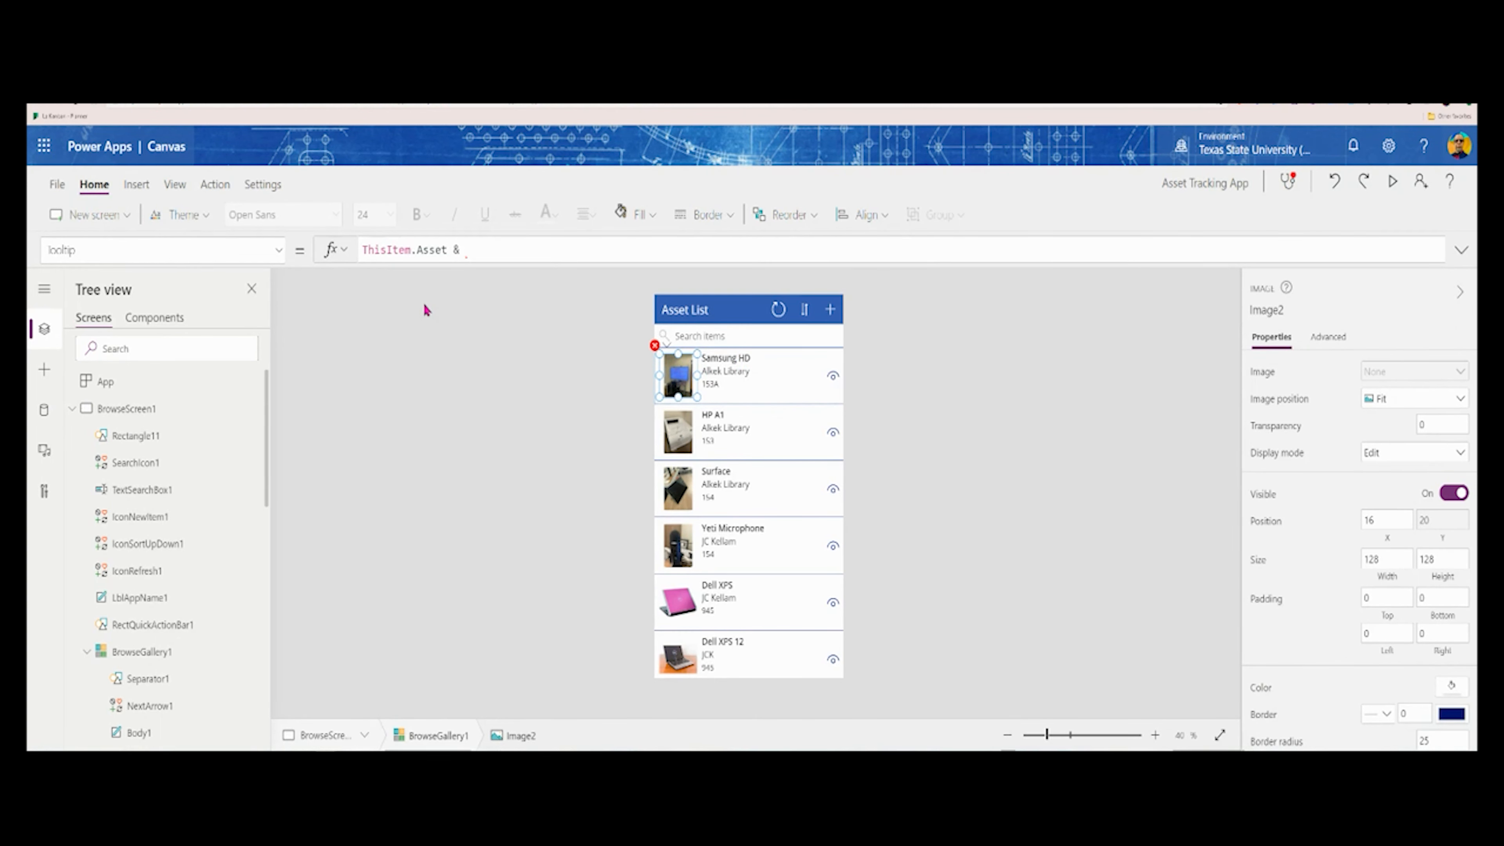
text(" ")
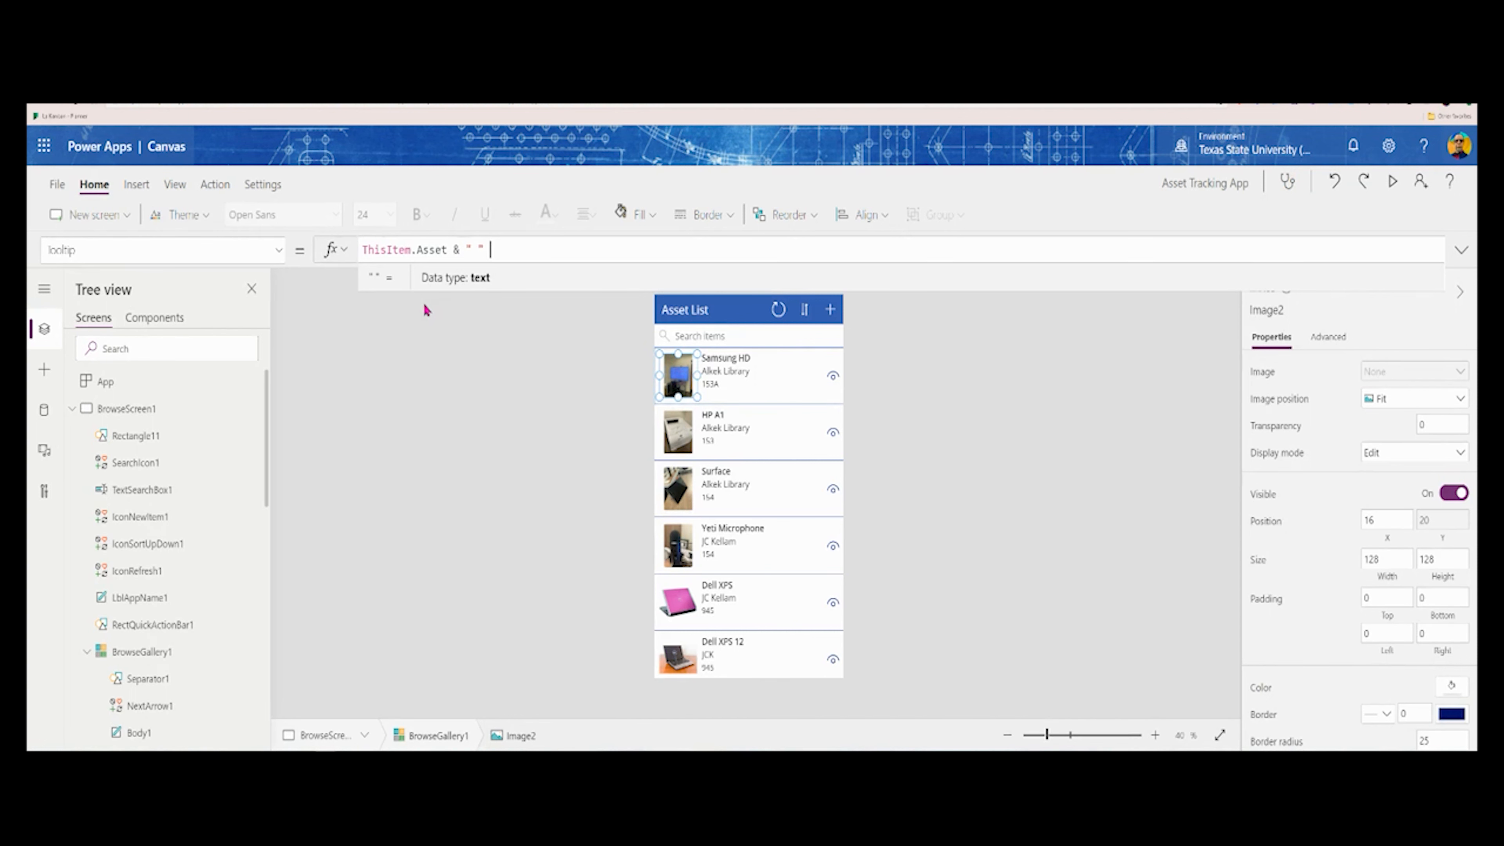
text( & ThisItem)
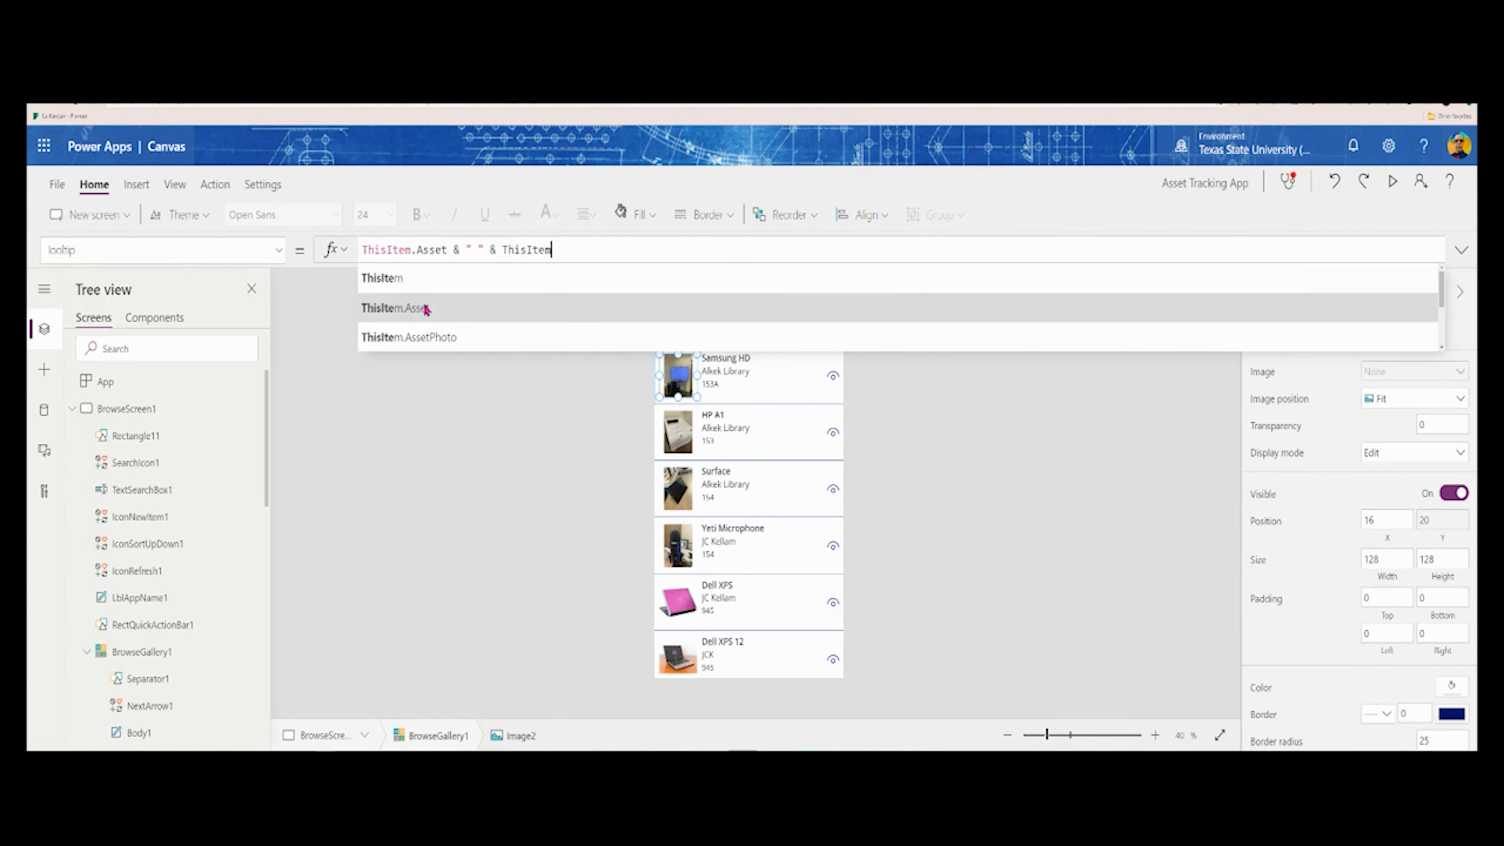
text(.Ty)
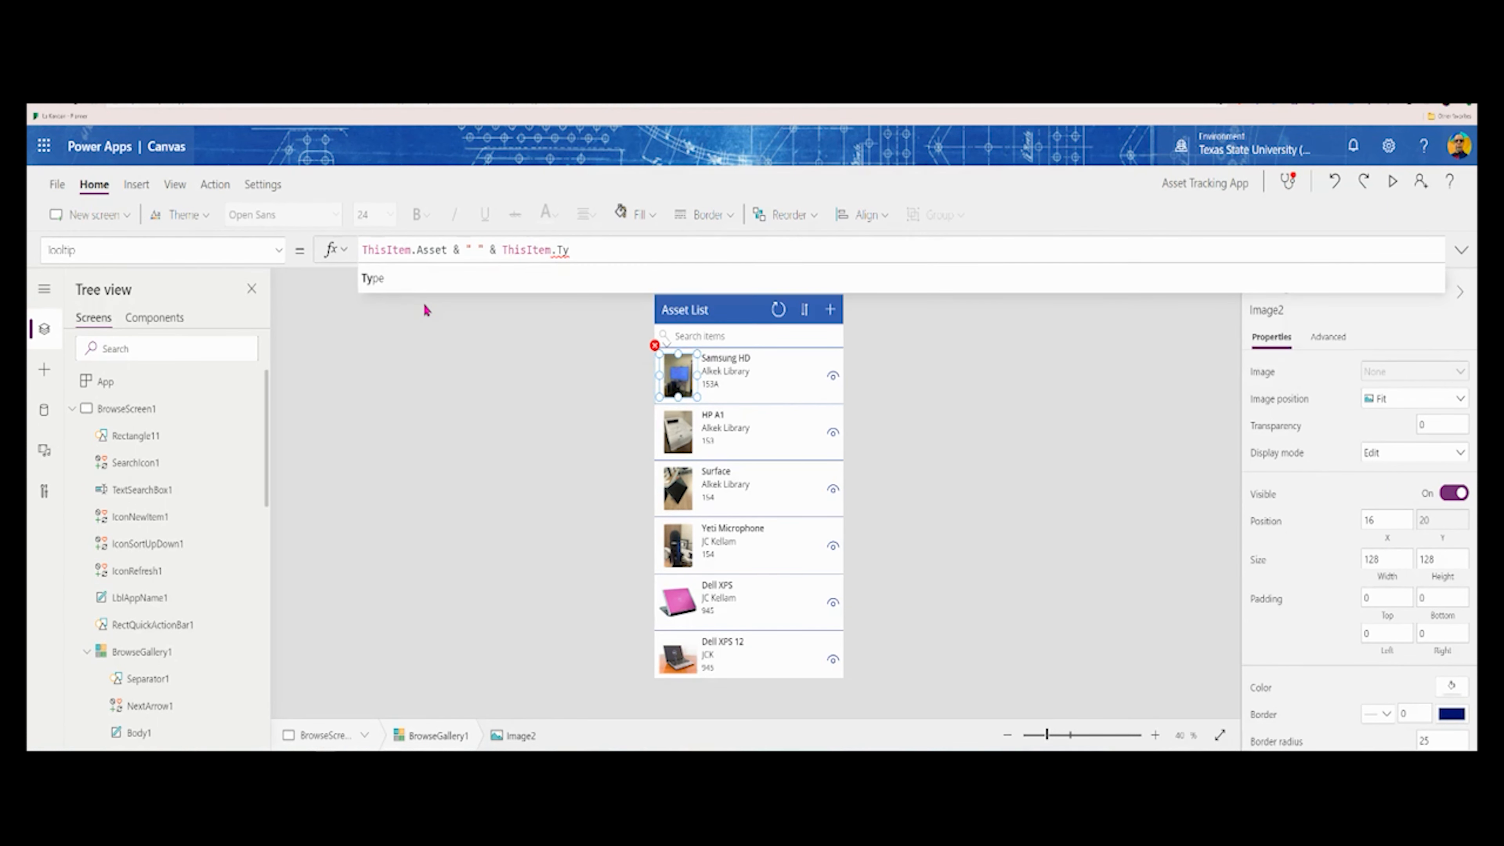
key(BackSpace)
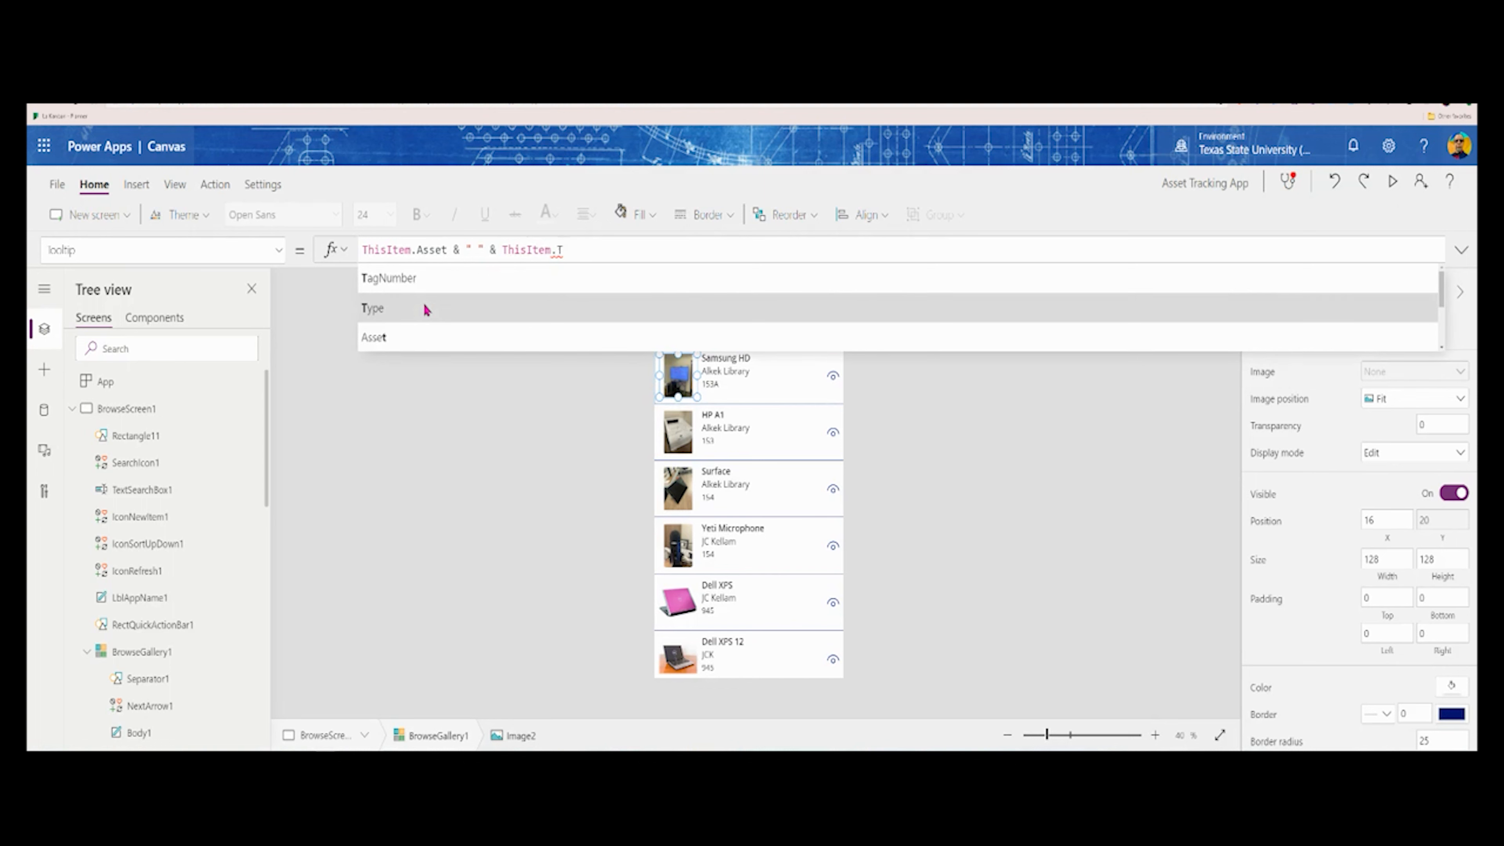
click(424, 305)
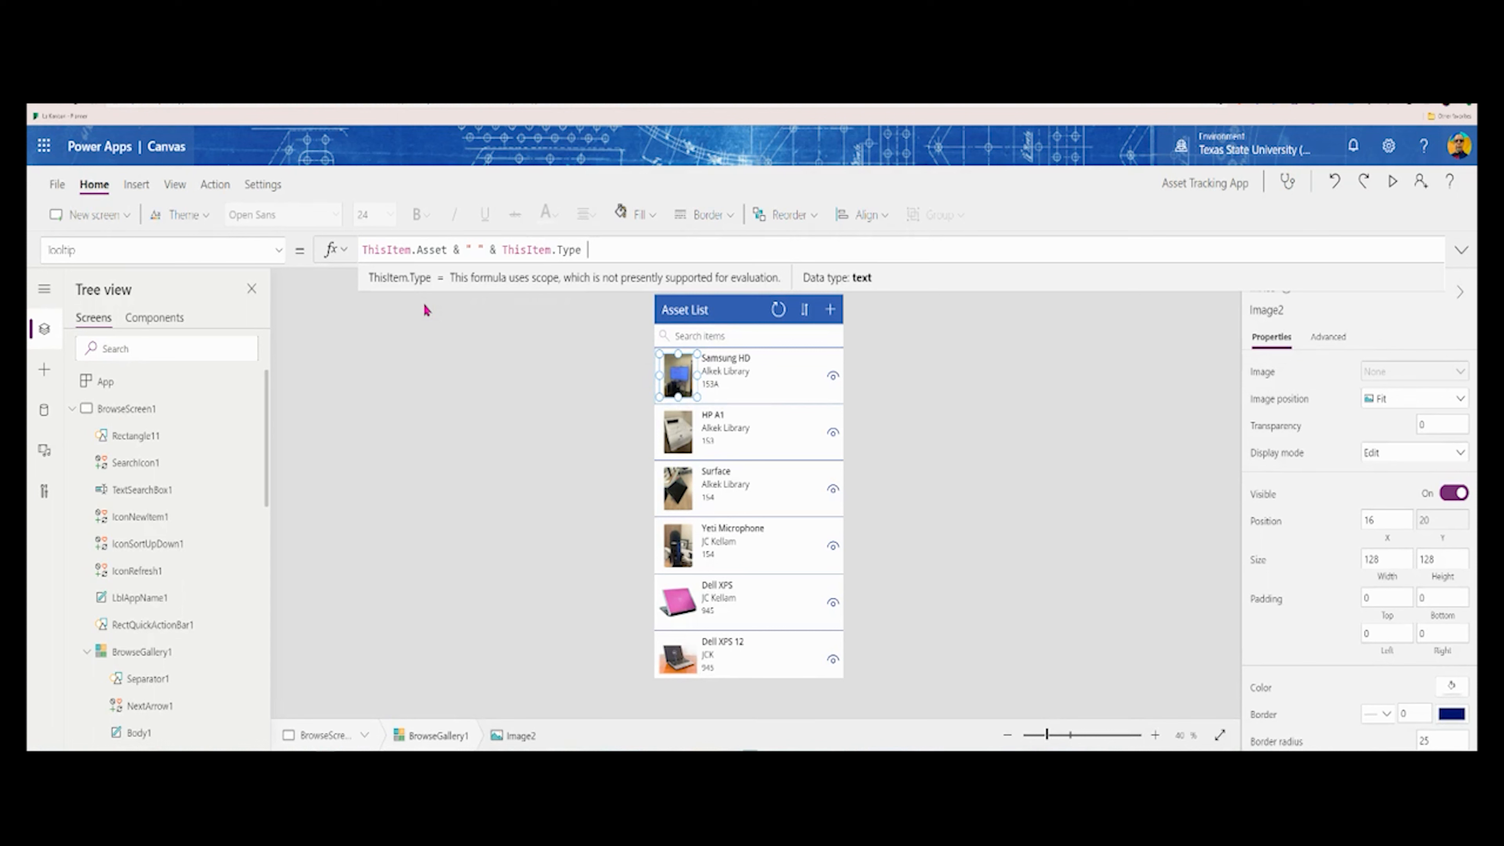
Append & " Photo" to the image's Tooltip formula and check the gallery image tooltips in the app preview
text(&)
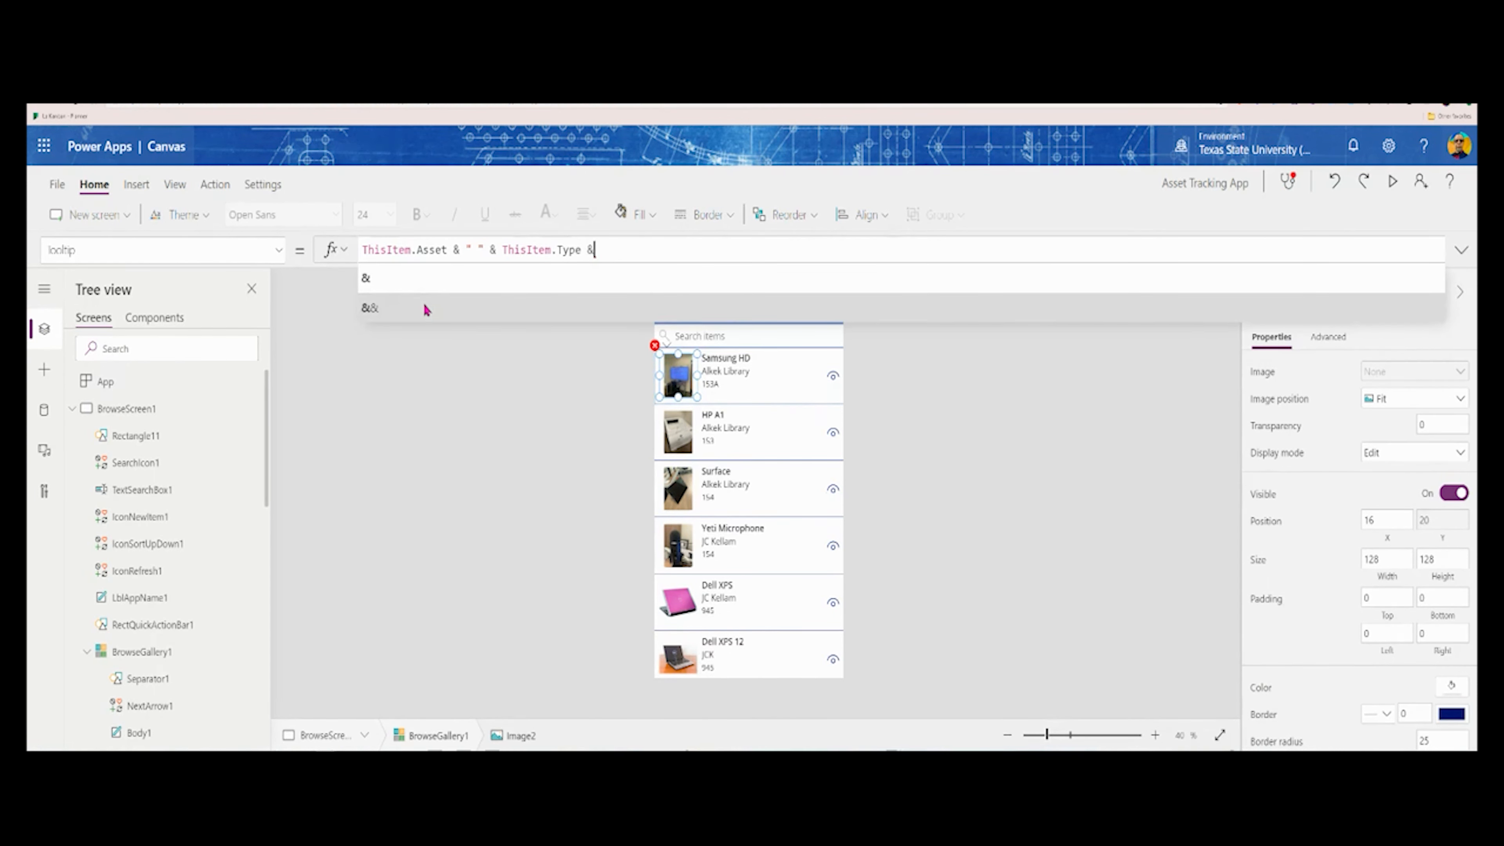
text( ")
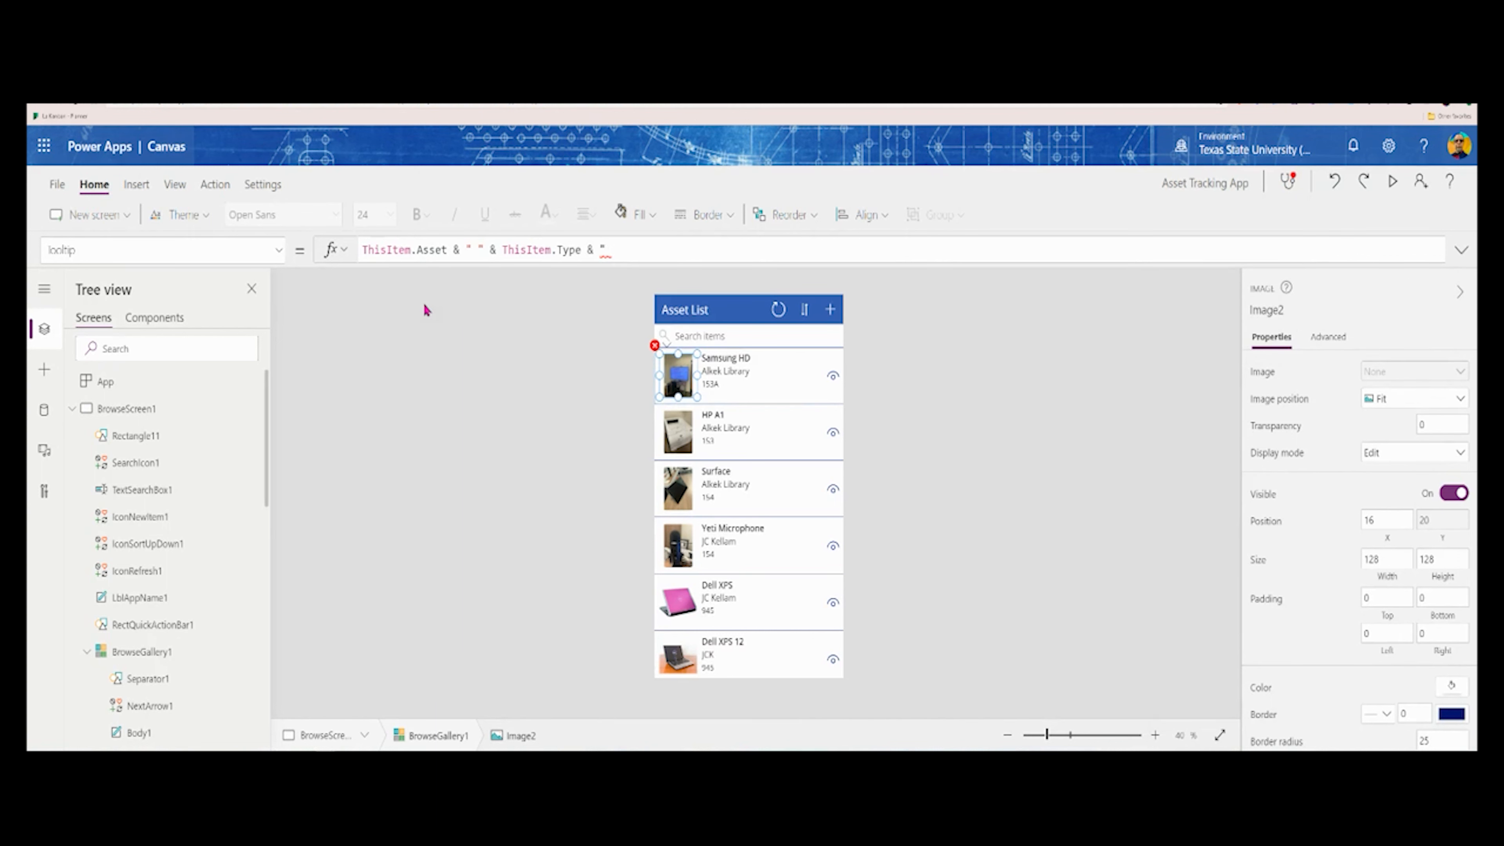
text( Photo)
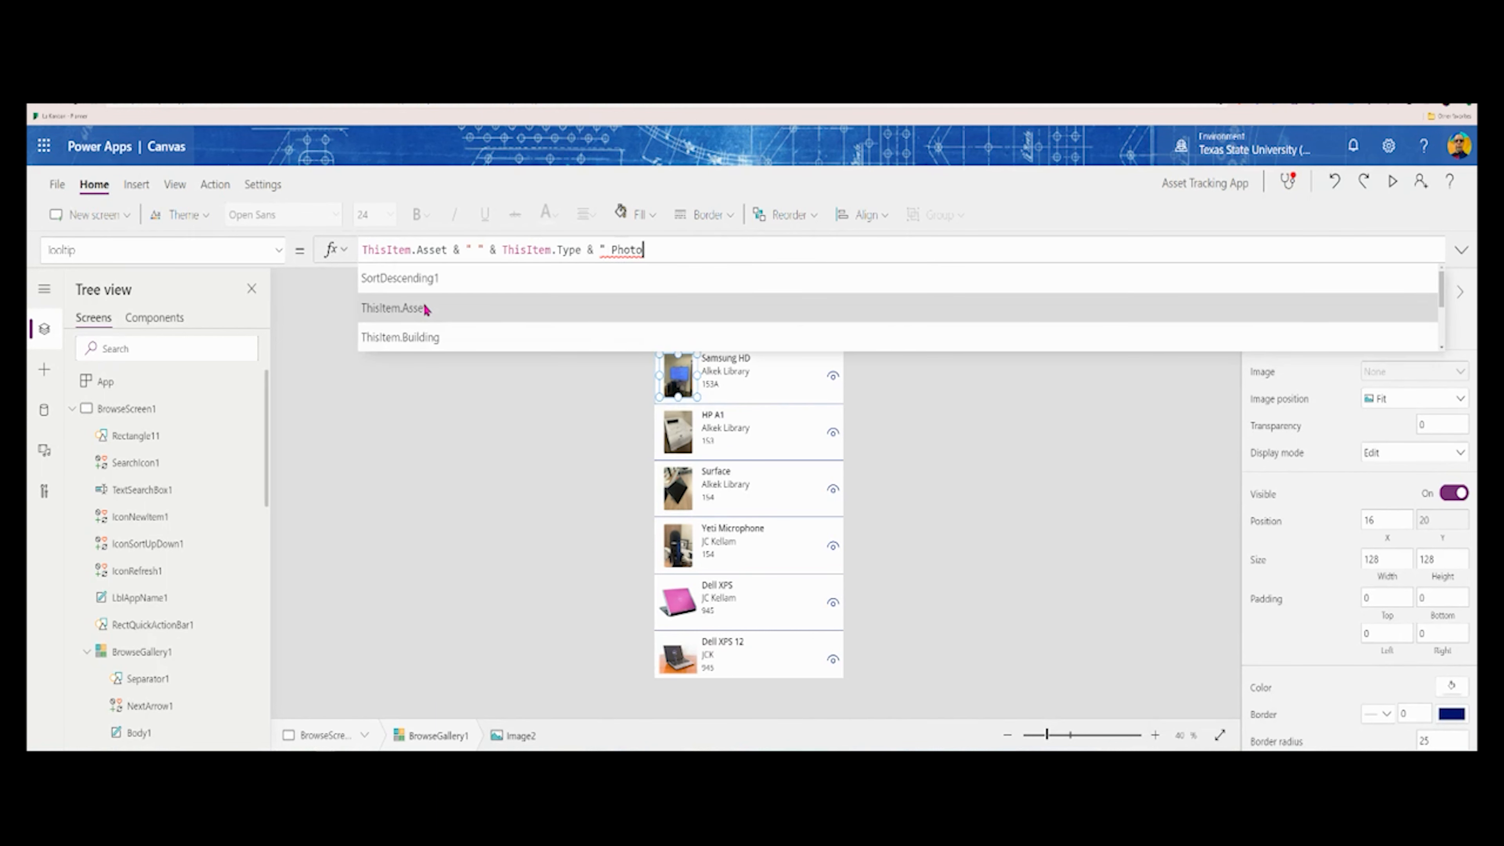
text(")
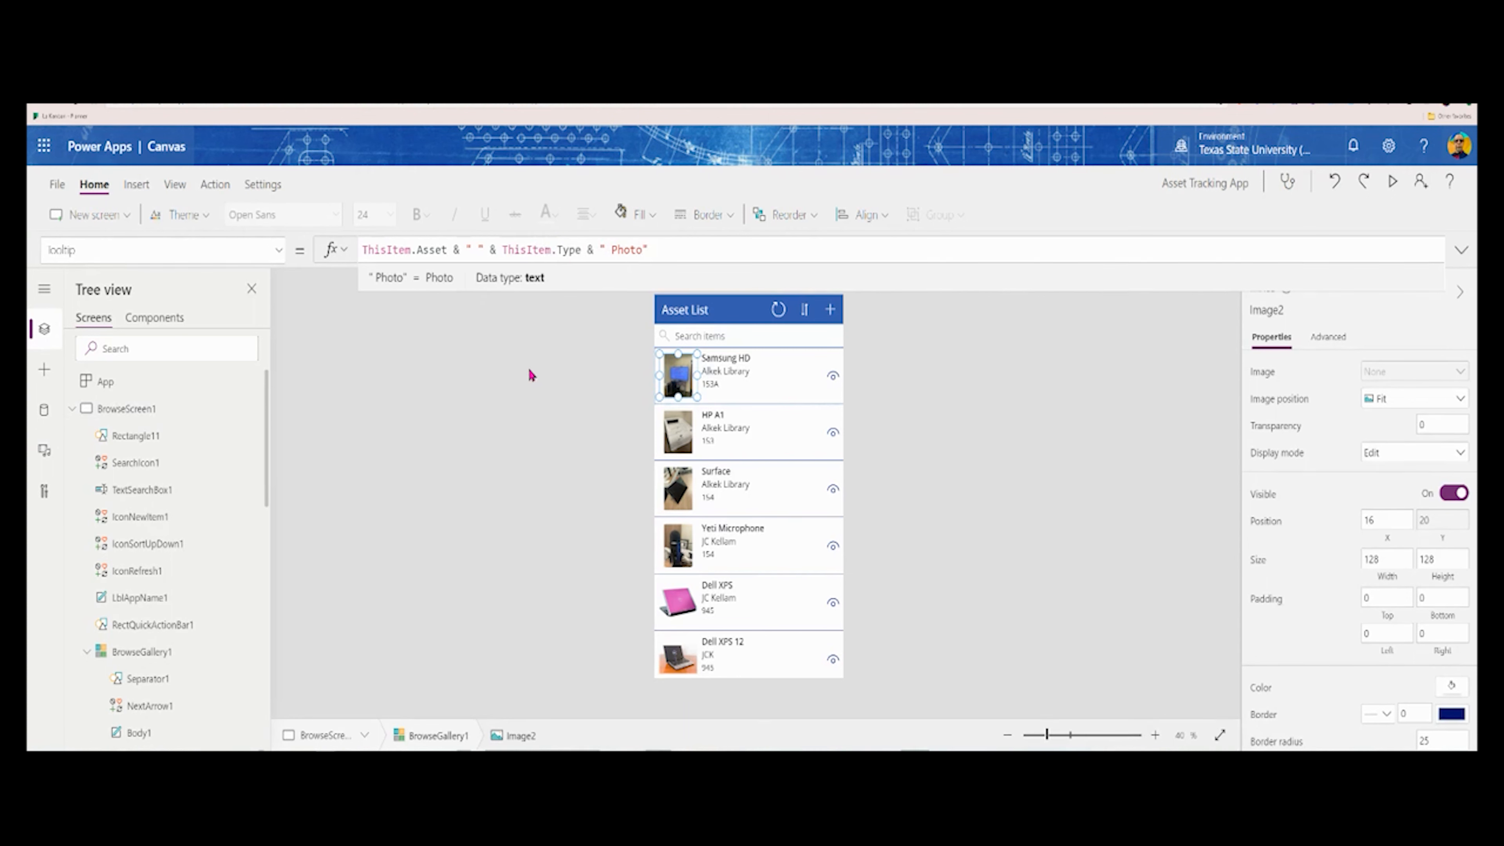
click(509, 359)
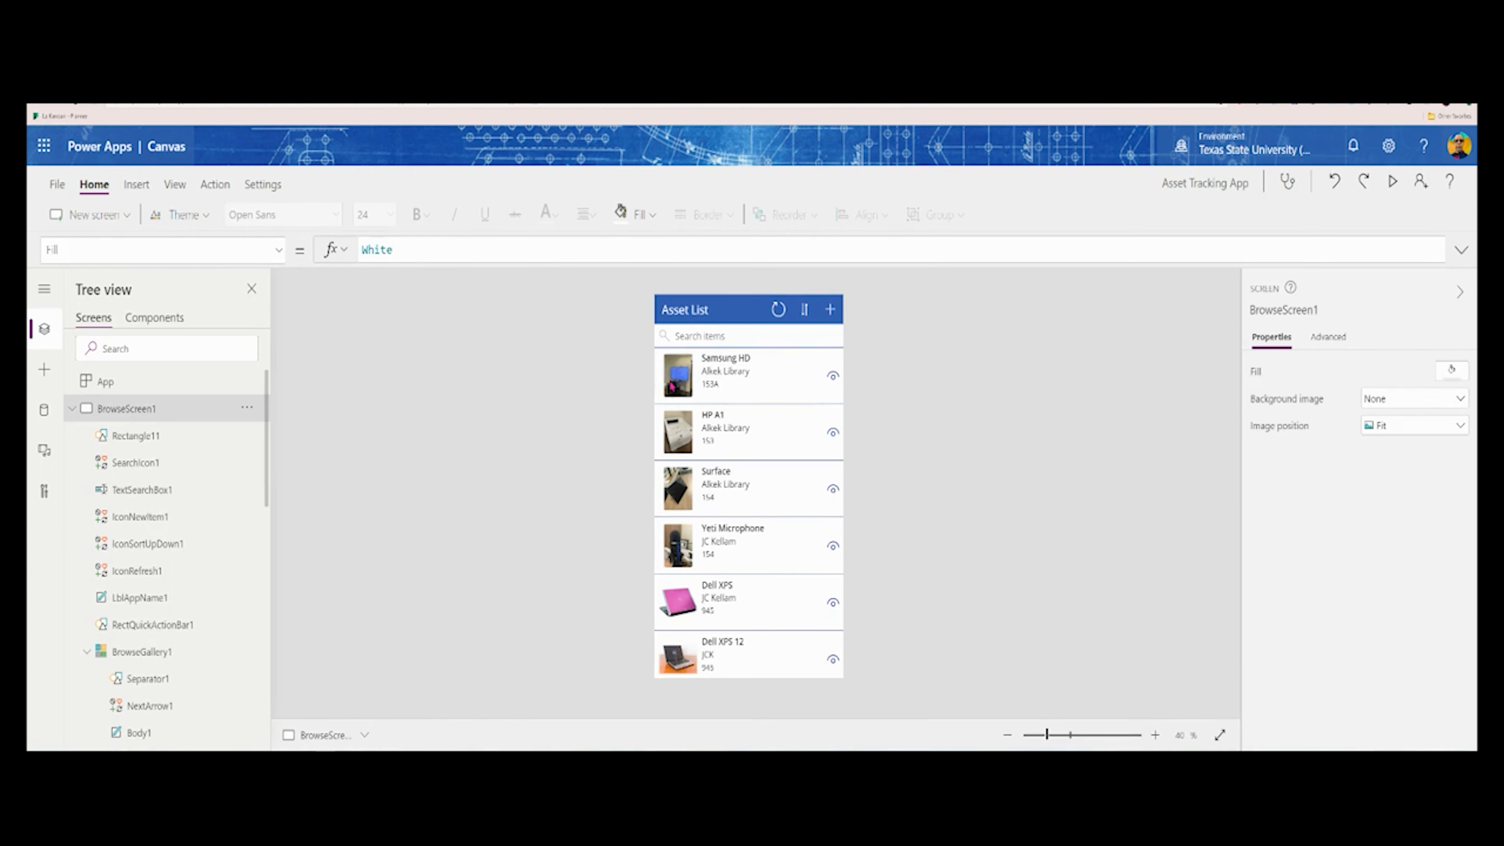
click(1394, 183)
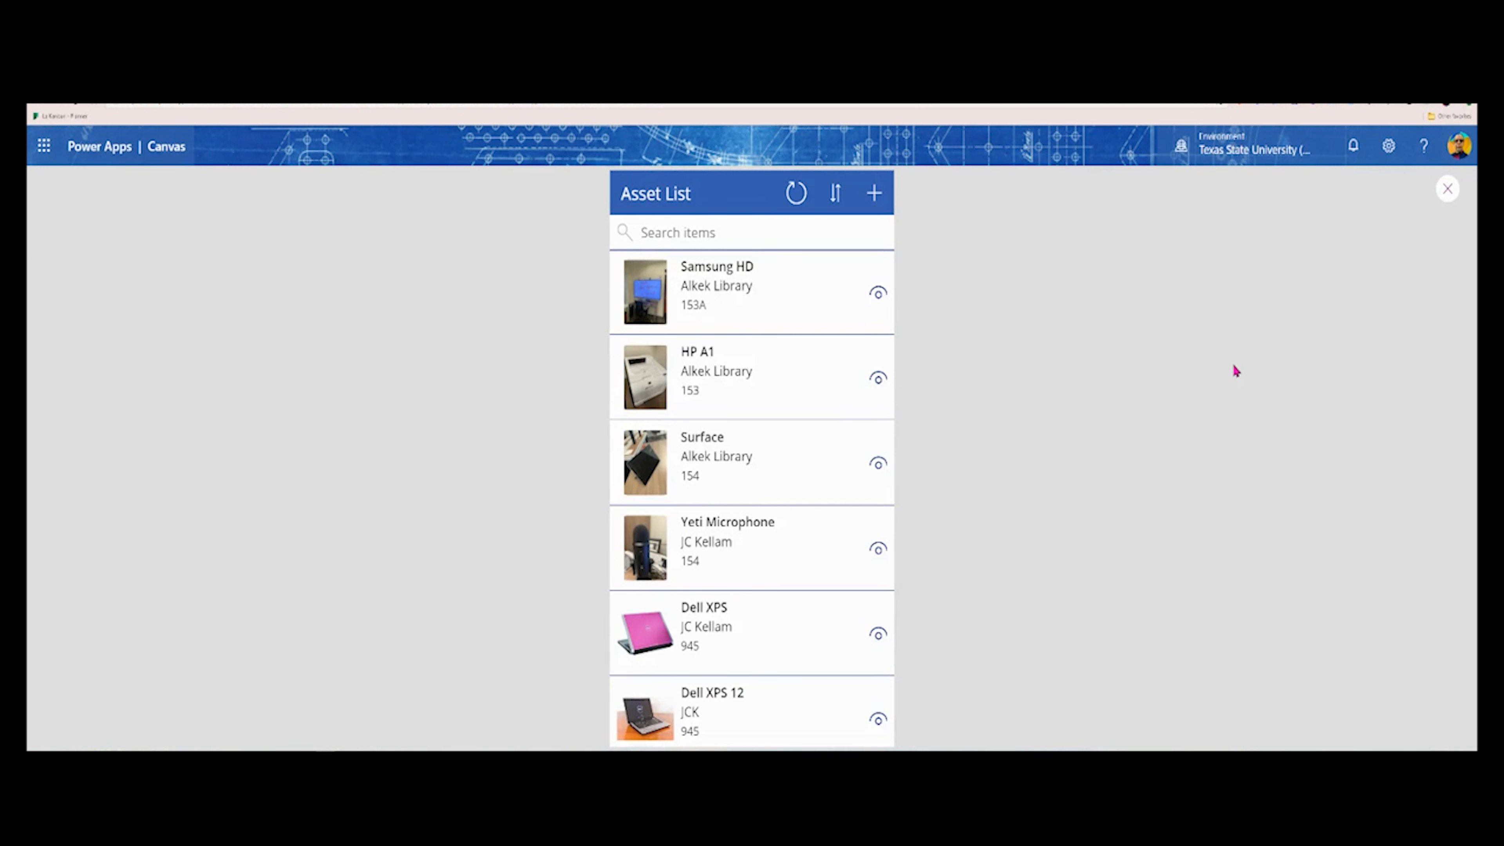
click(1448, 190)
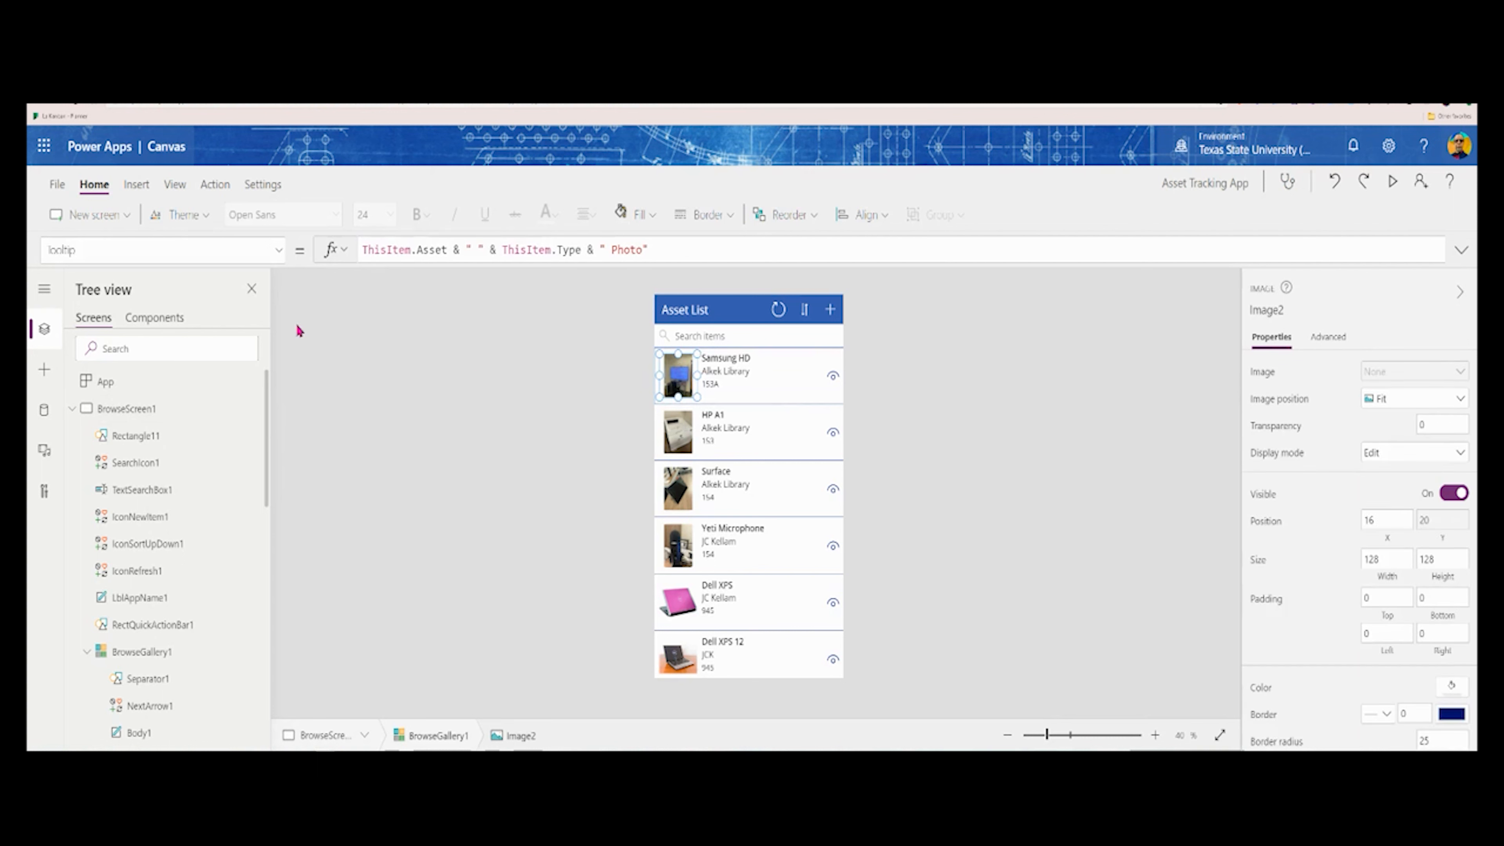
Set the gallery asset image's AccessibleLabel property to Self.Tooltip
click(279, 261)
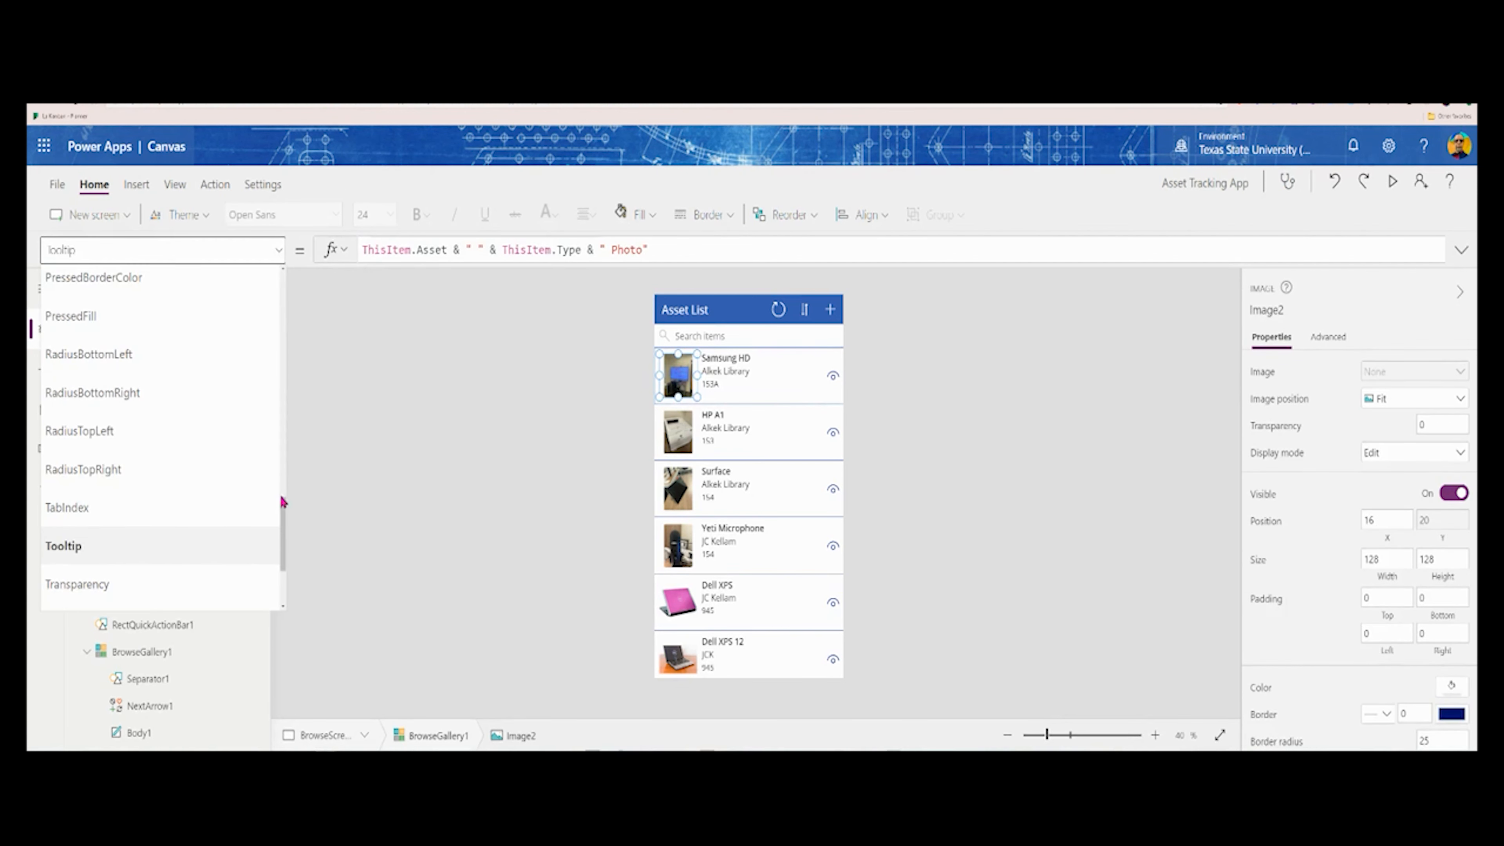
drag(284, 534, 284, 308)
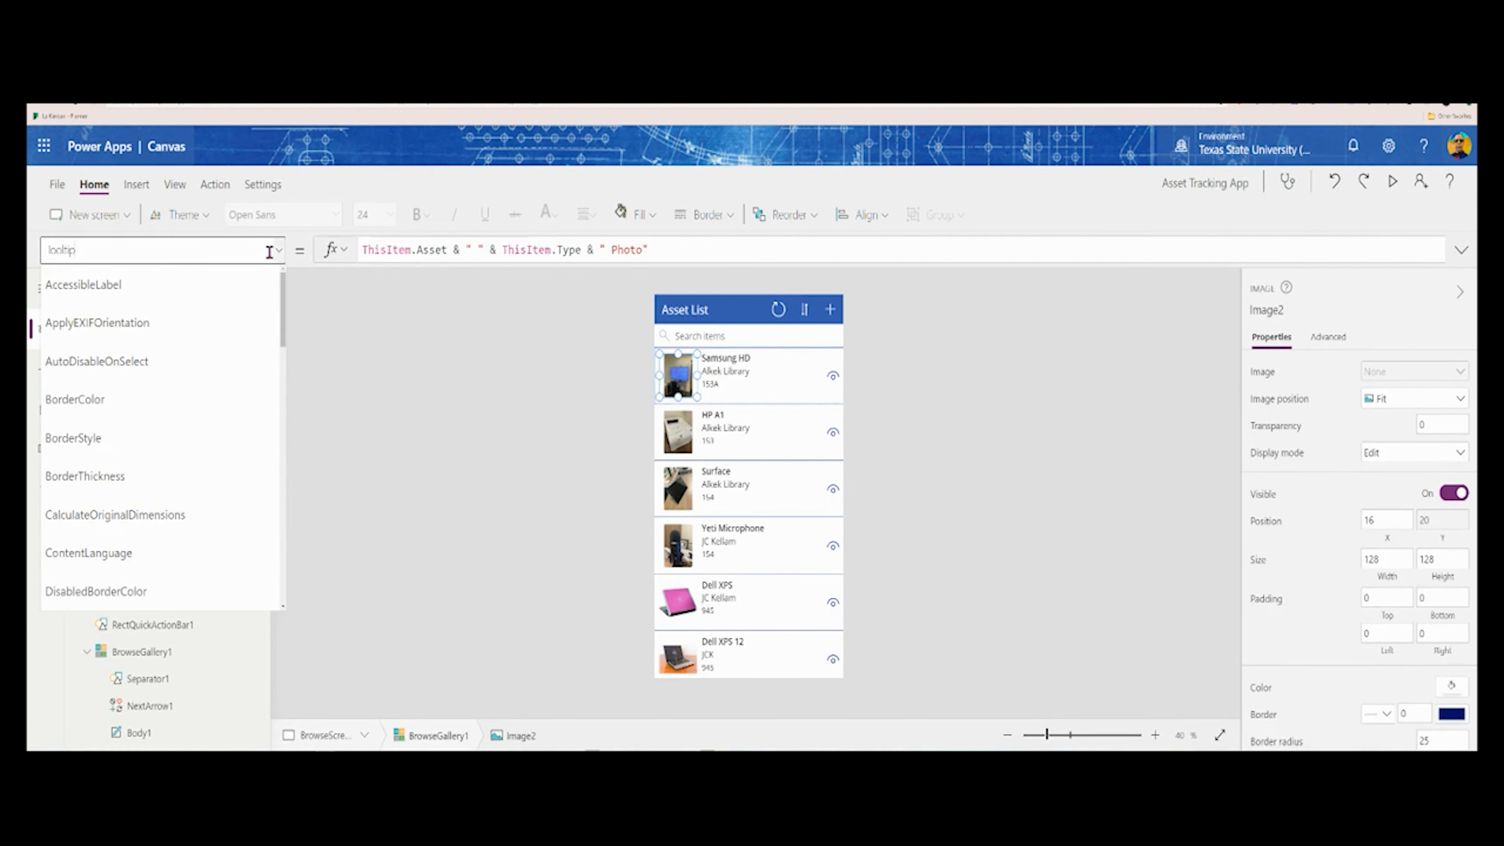
click(60, 287)
double_click(364, 249)
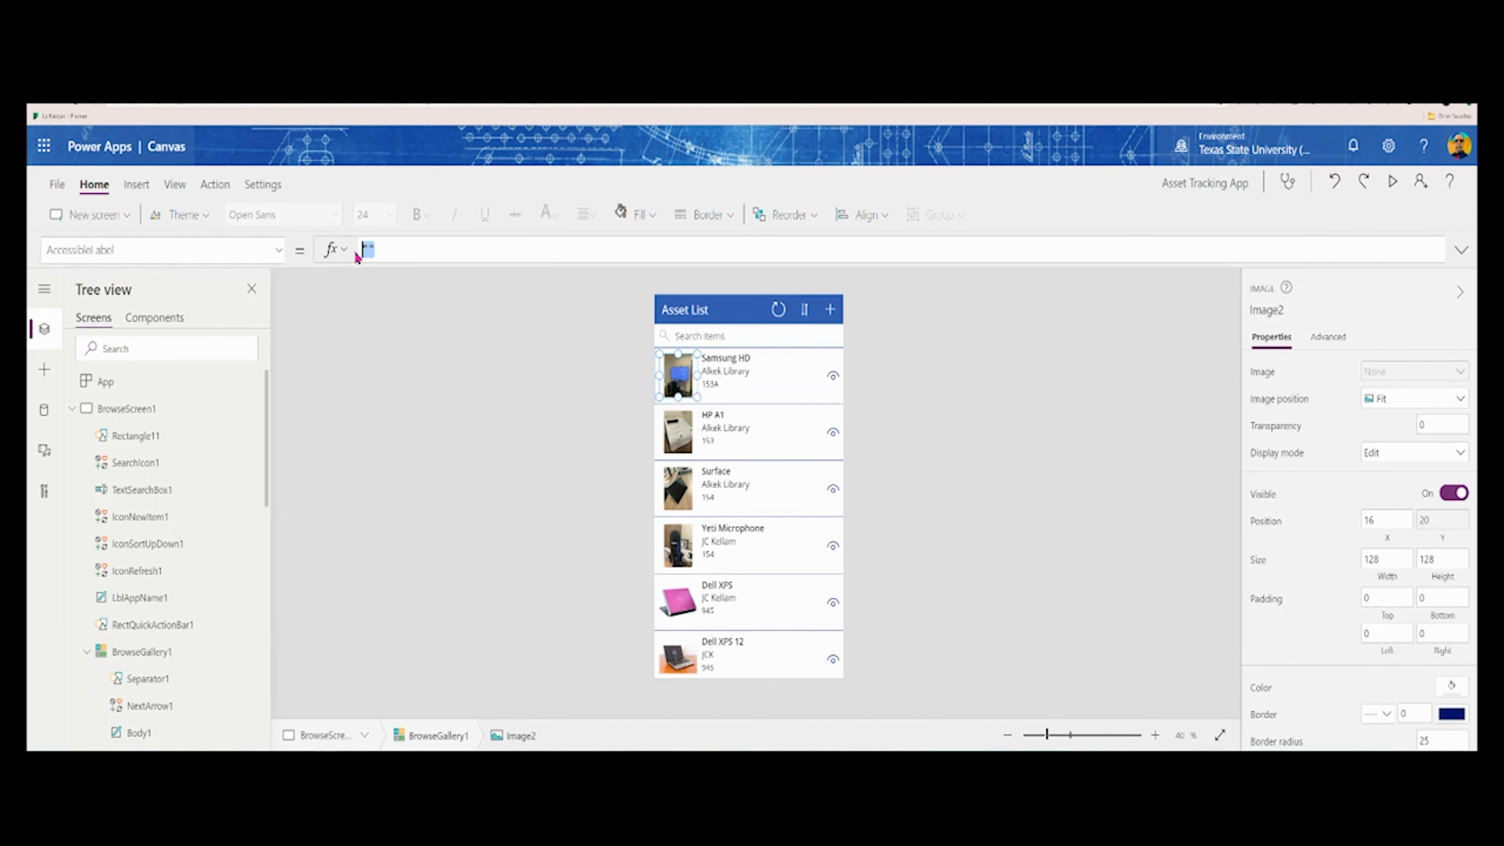
text(Self)
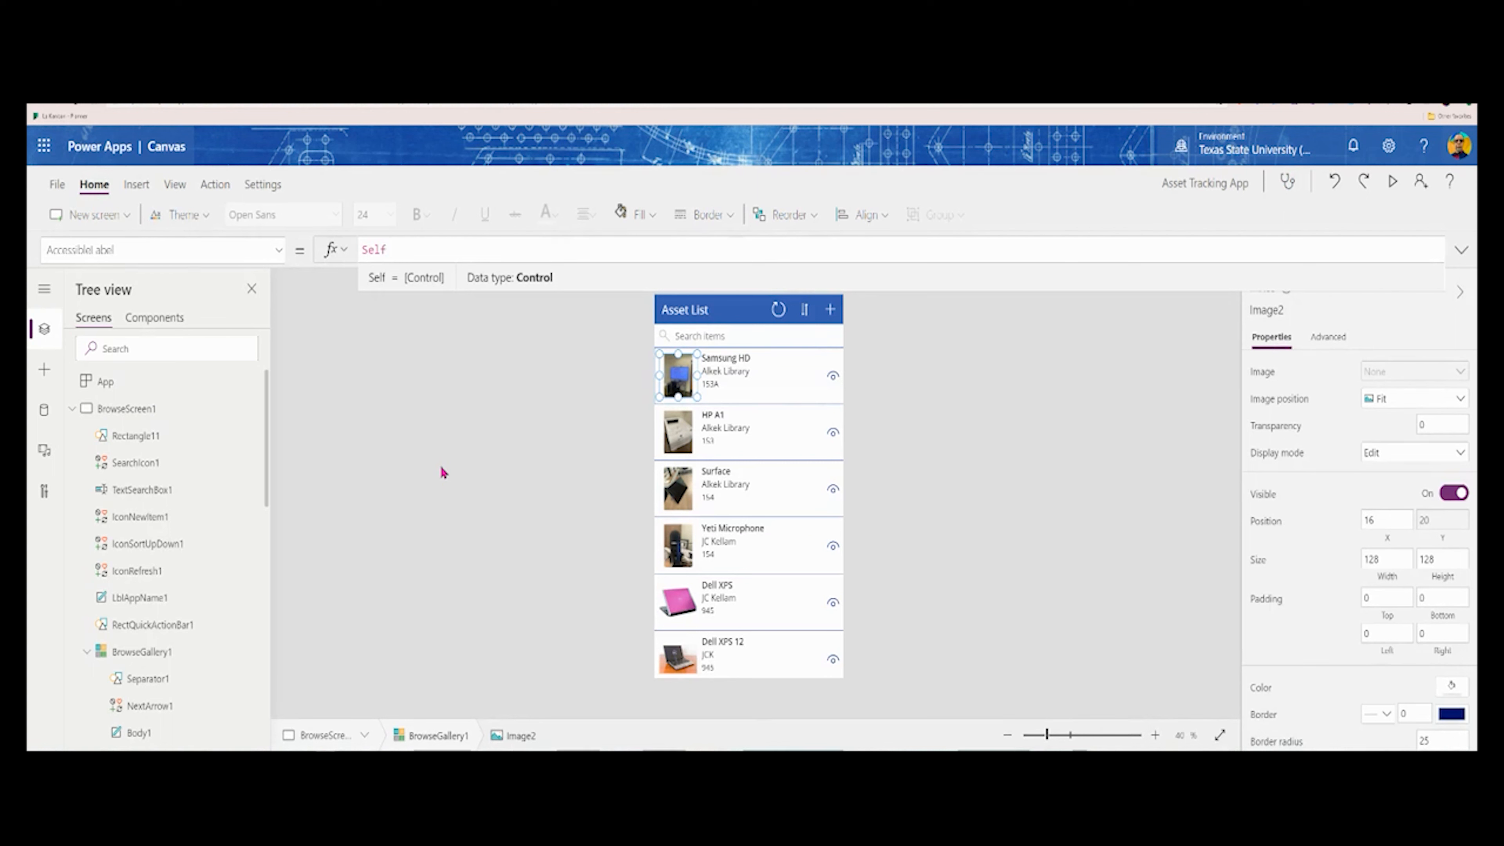
text(.)
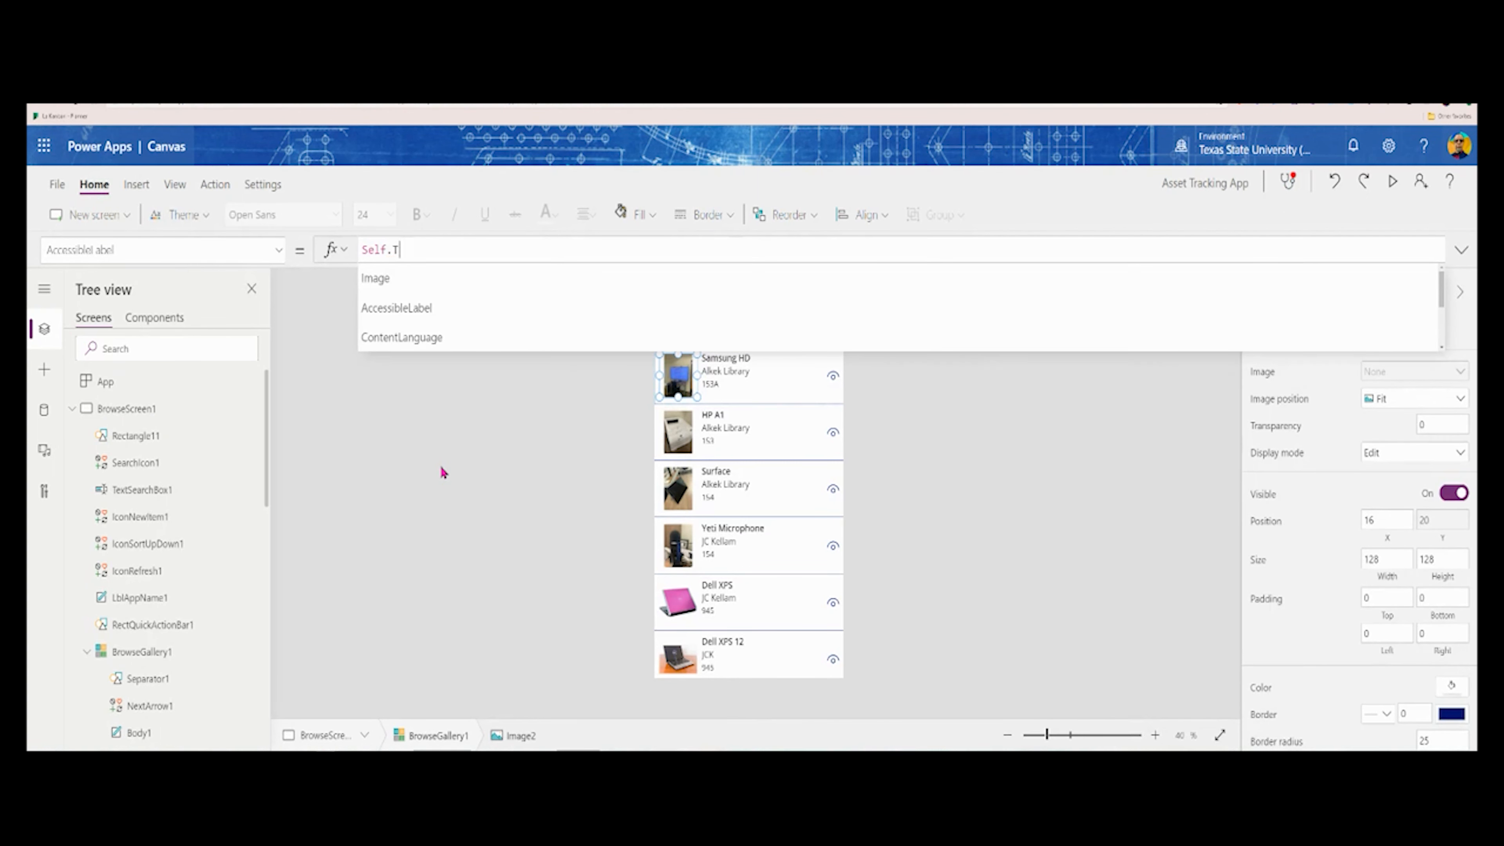
text(Tooltip)
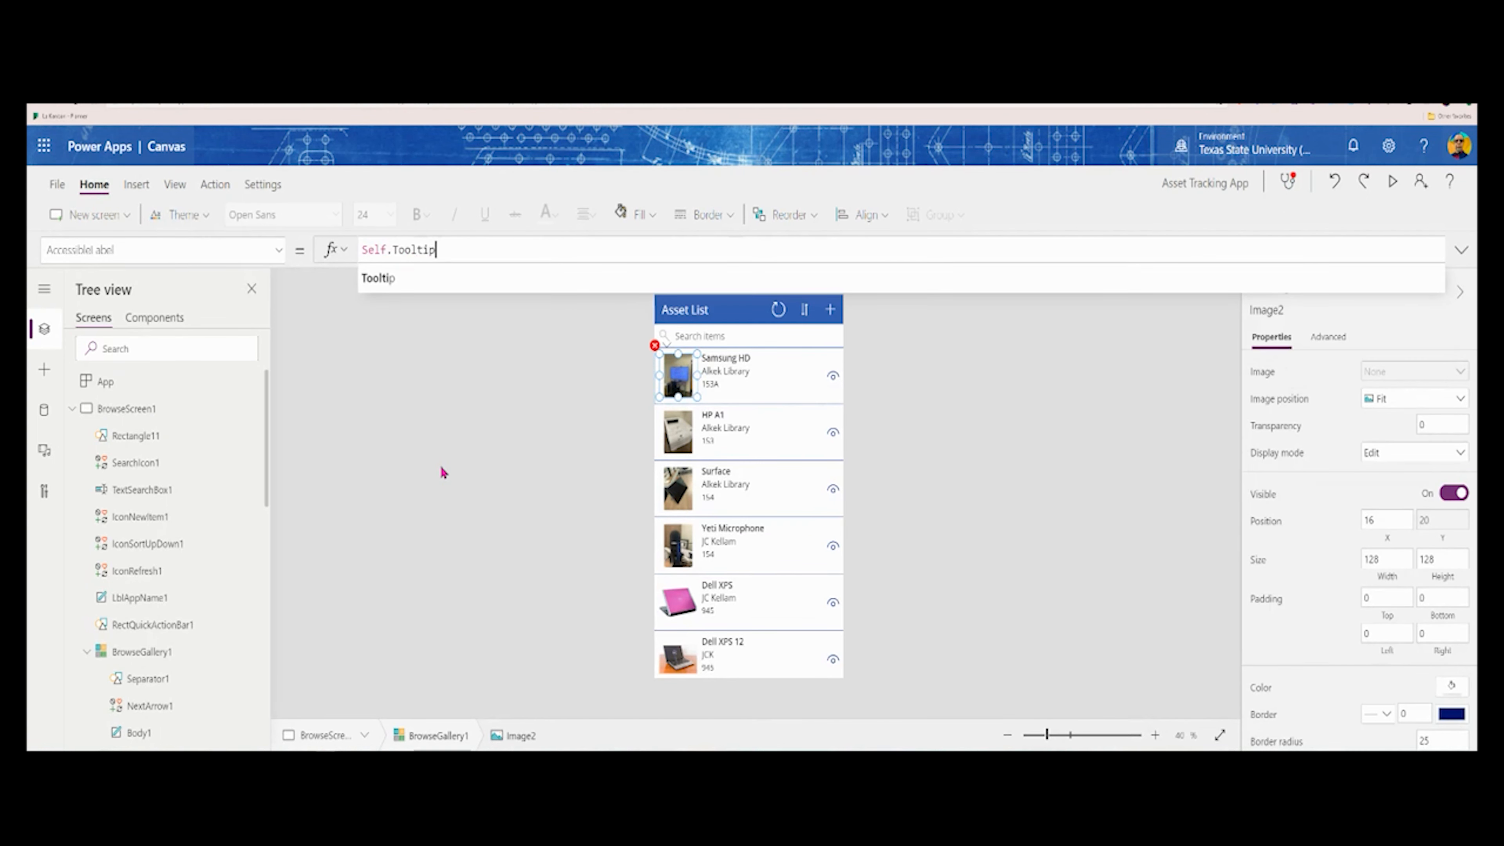
click(395, 315)
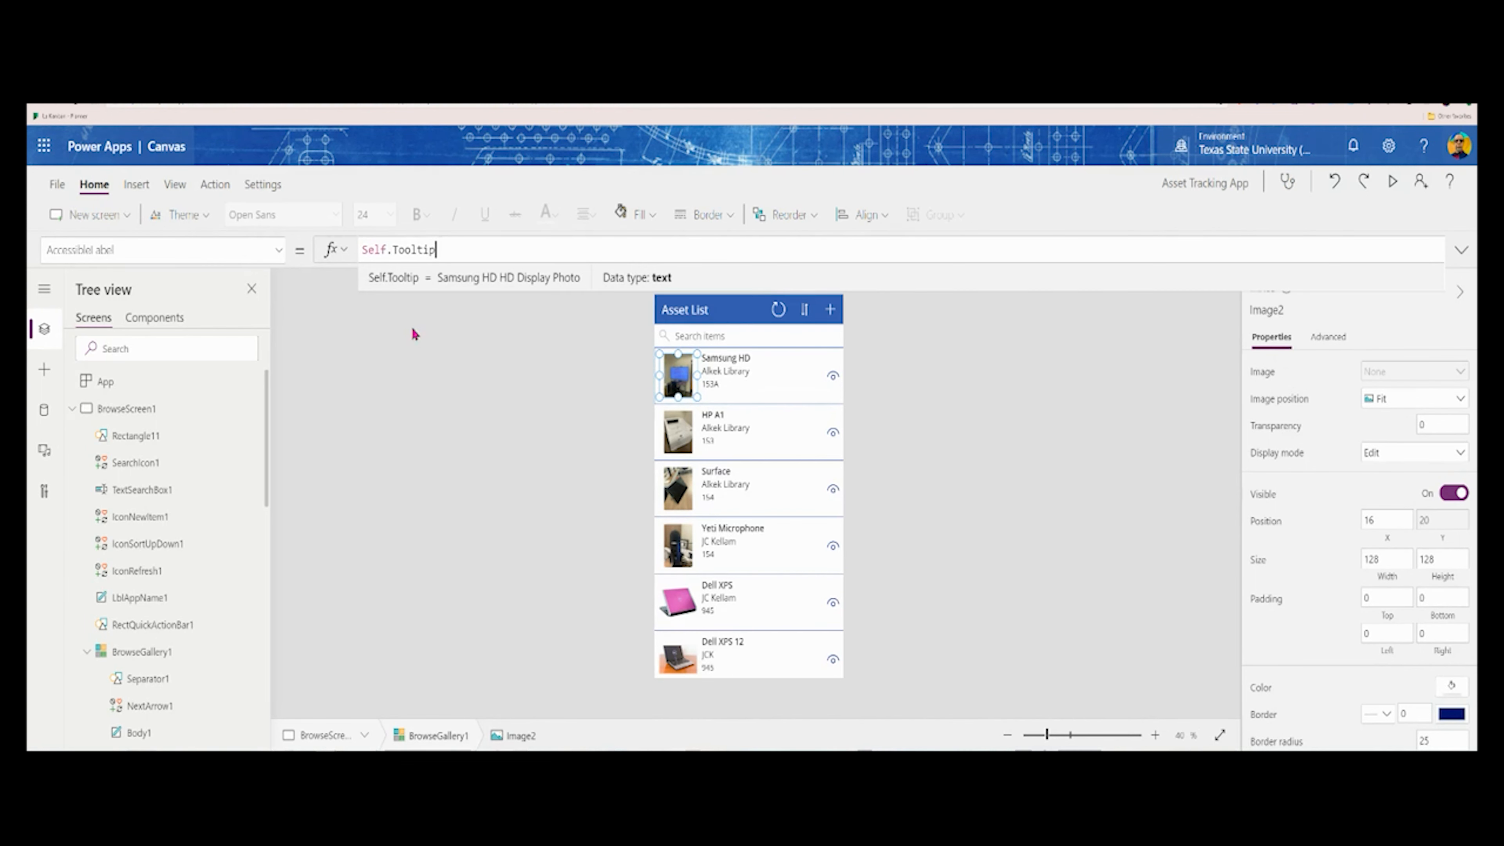
click(429, 385)
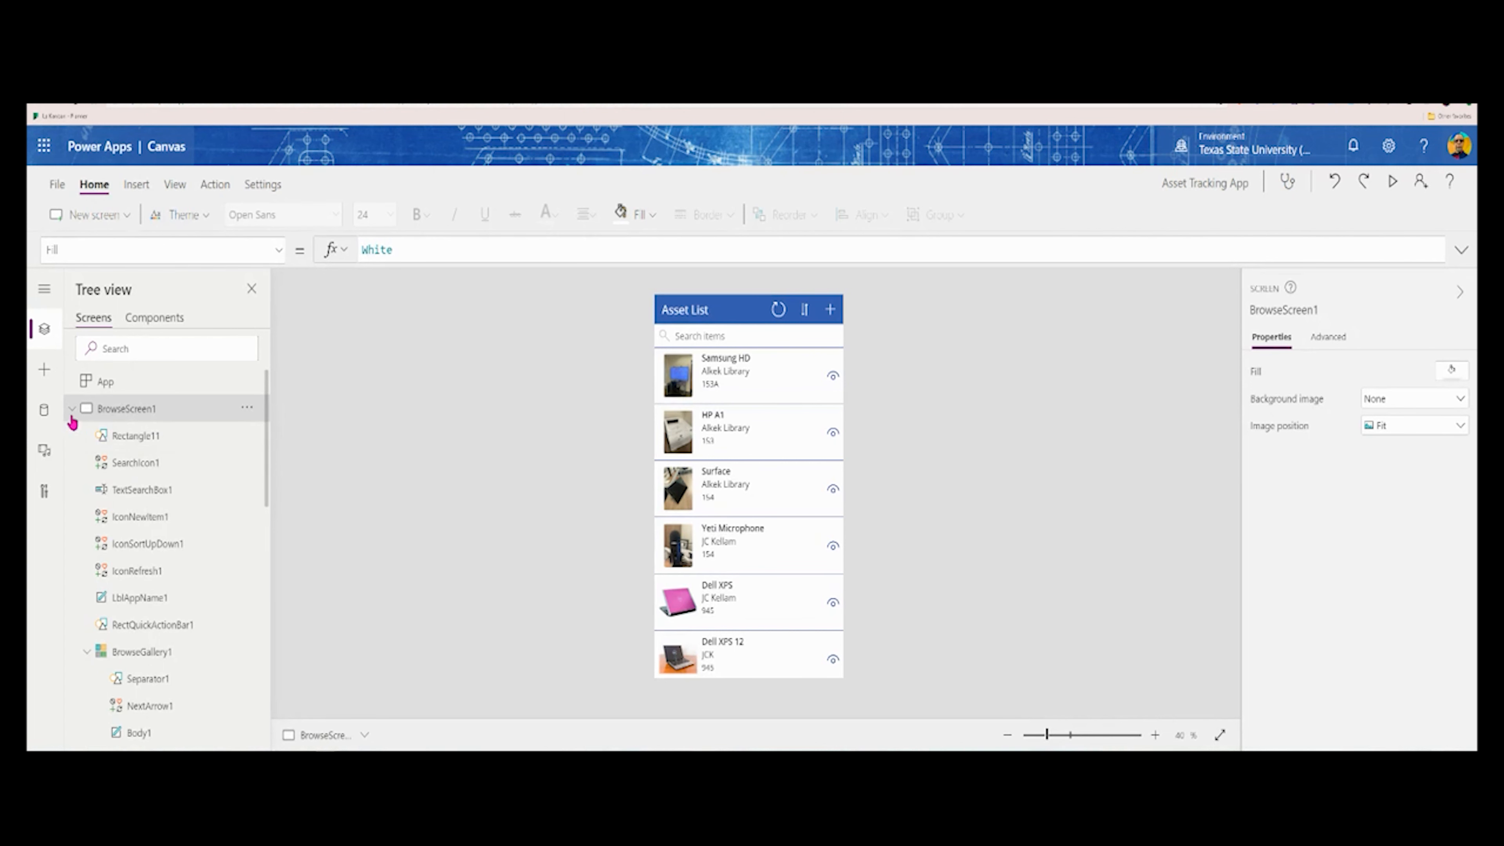
Copy the whole Tooltip formula of the asset image in the BrowseScreen1 gallery
click(674, 370)
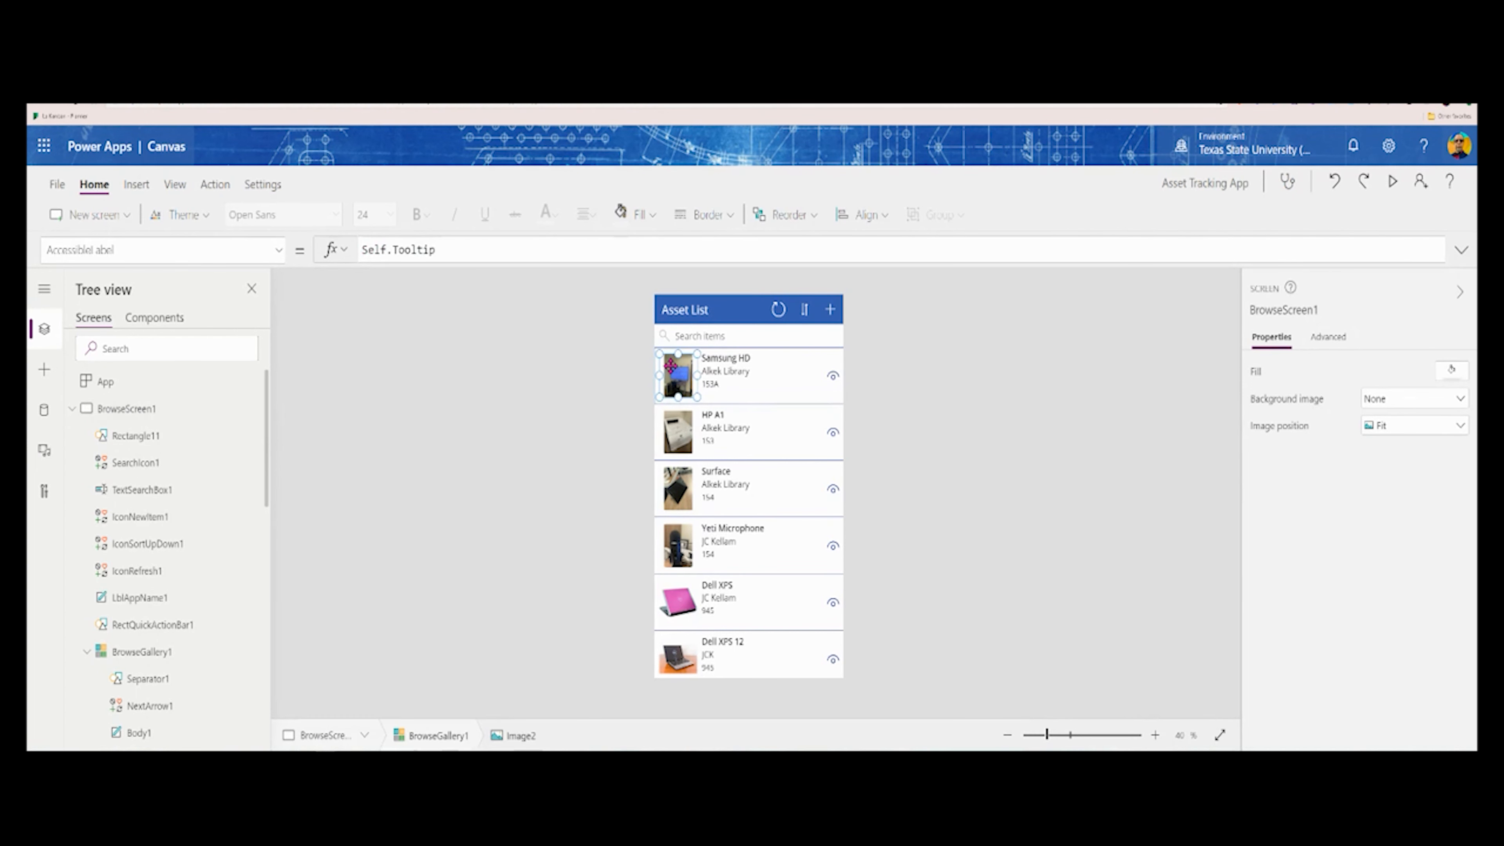
click(278, 250)
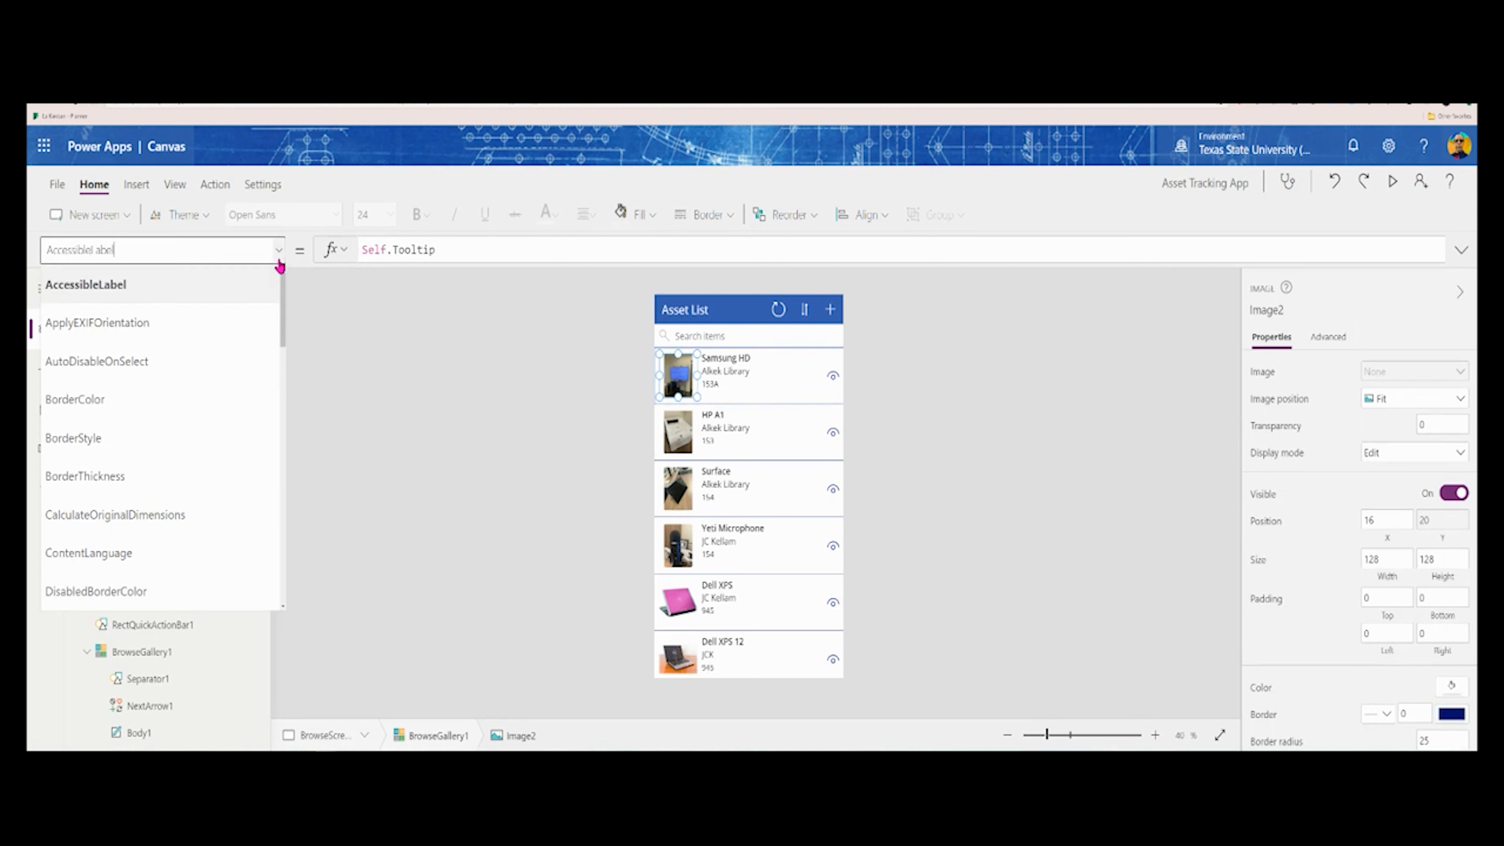
scroll(211, 474, down, 1)
scroll(211, 474, down, 10)
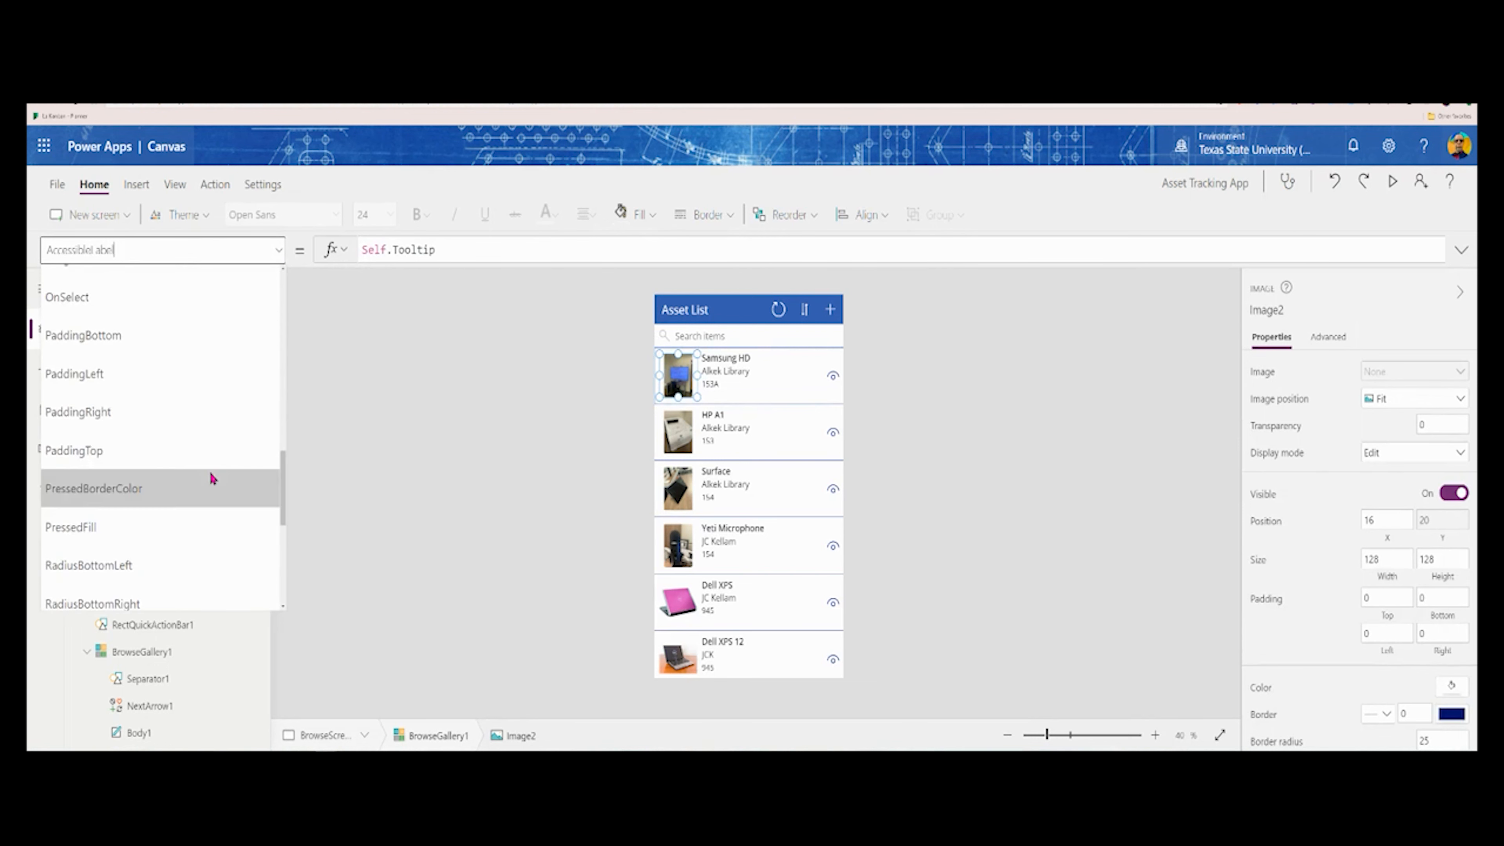
click(63, 601)
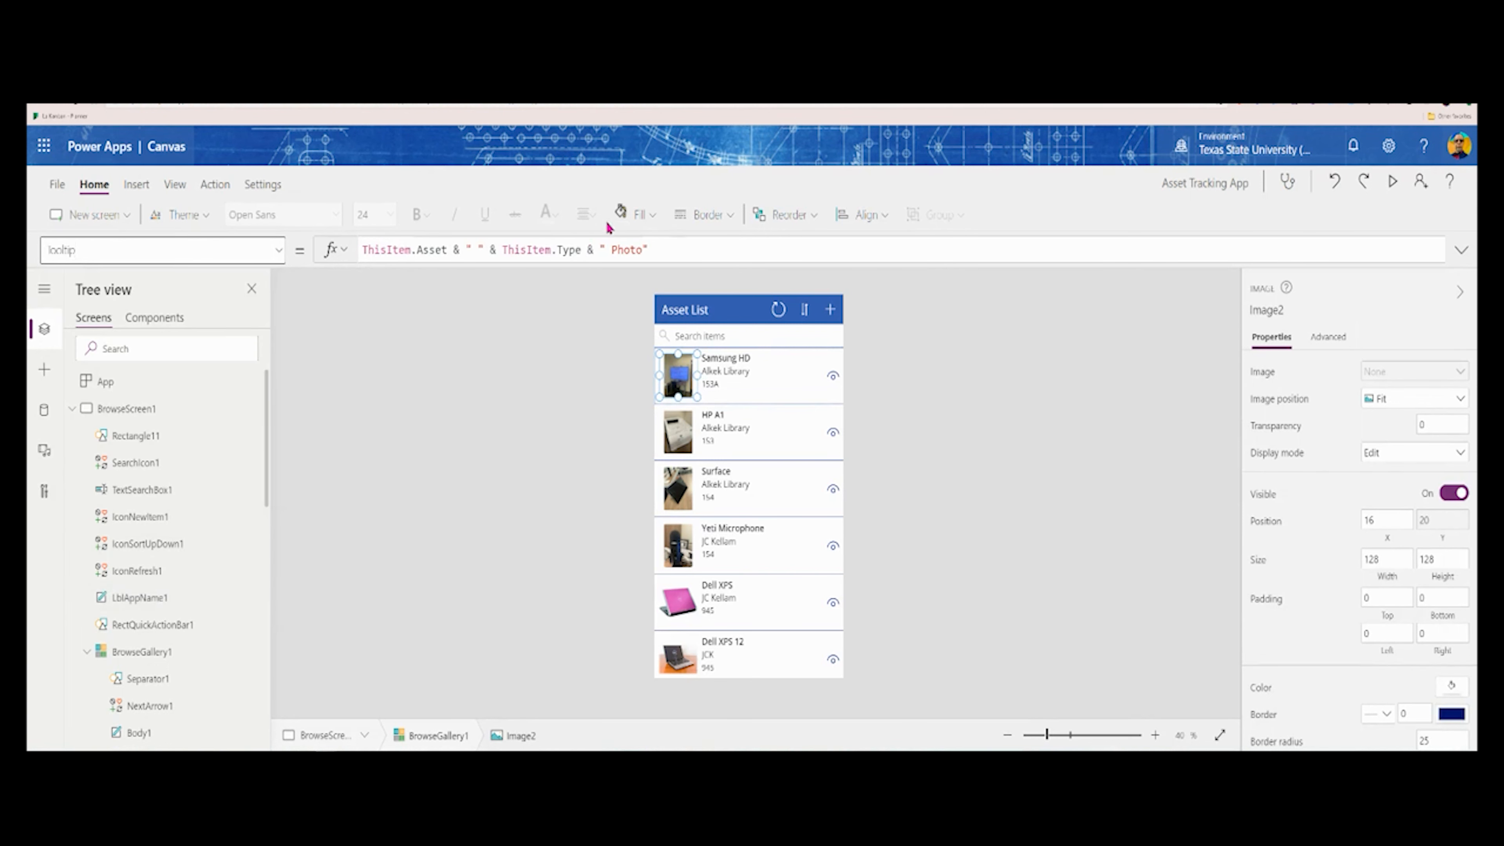
drag(662, 251, 350, 252)
key(ctrl+c)
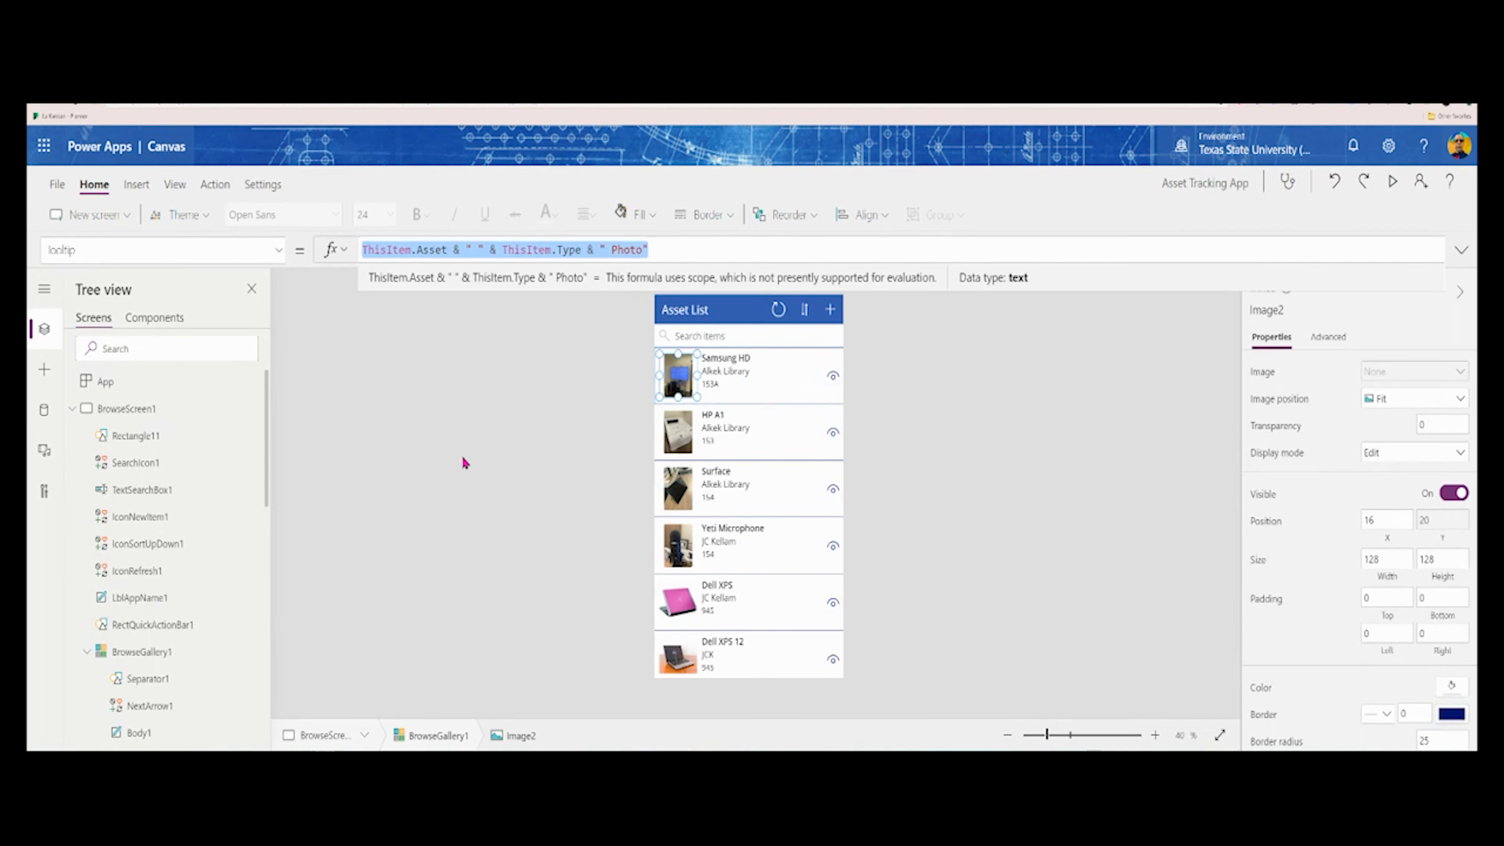
On DetailScreen1, replace the AssetPhoto image's Tooltip value with the copied formula ThisItem.Asset & " " & ThisItem.Type & " Photo"
click(71, 409)
click(121, 462)
click(117, 437)
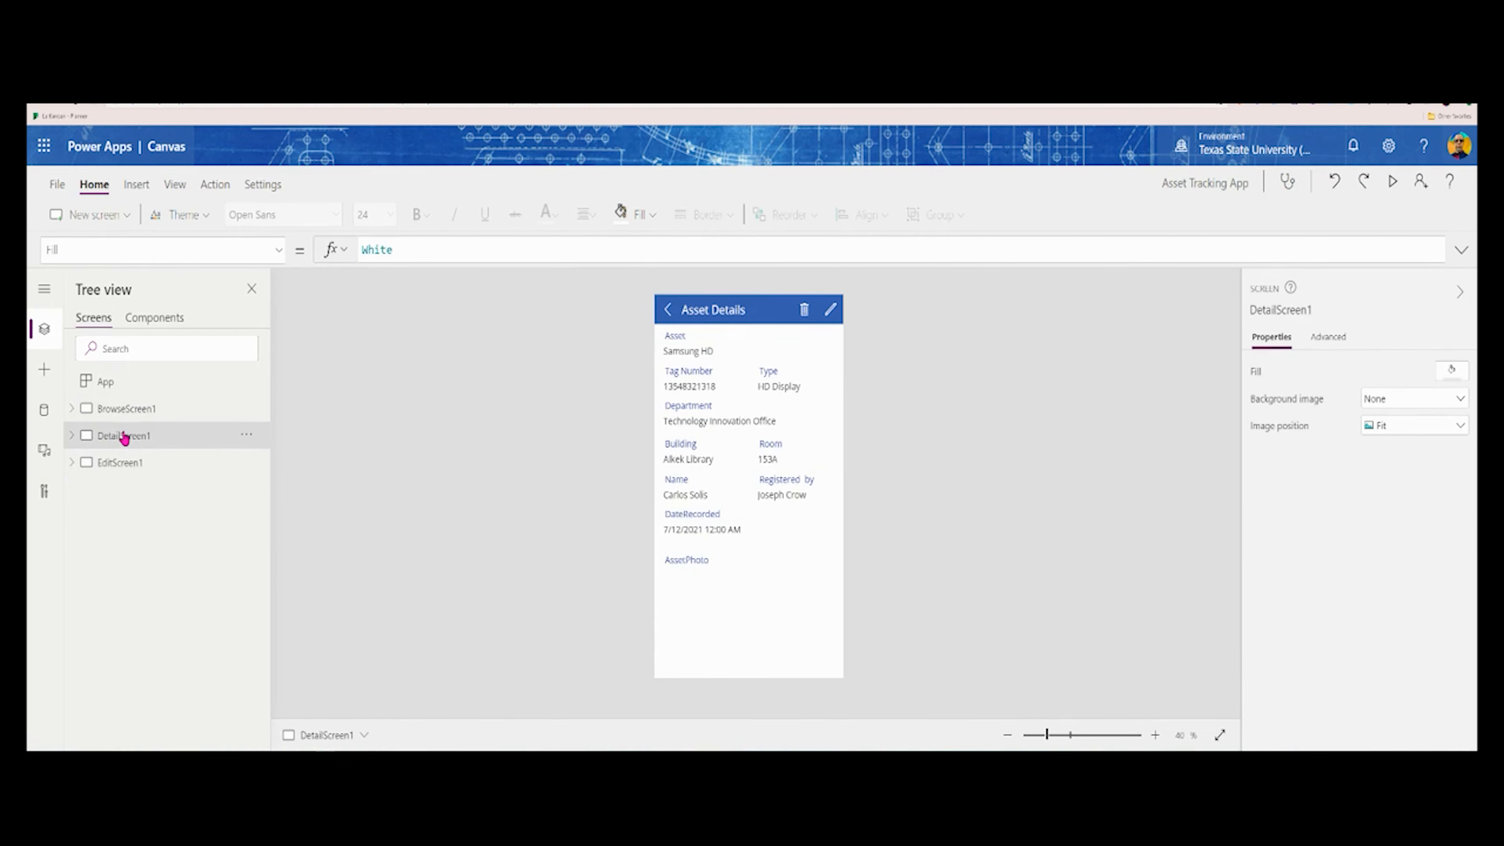
click(757, 637)
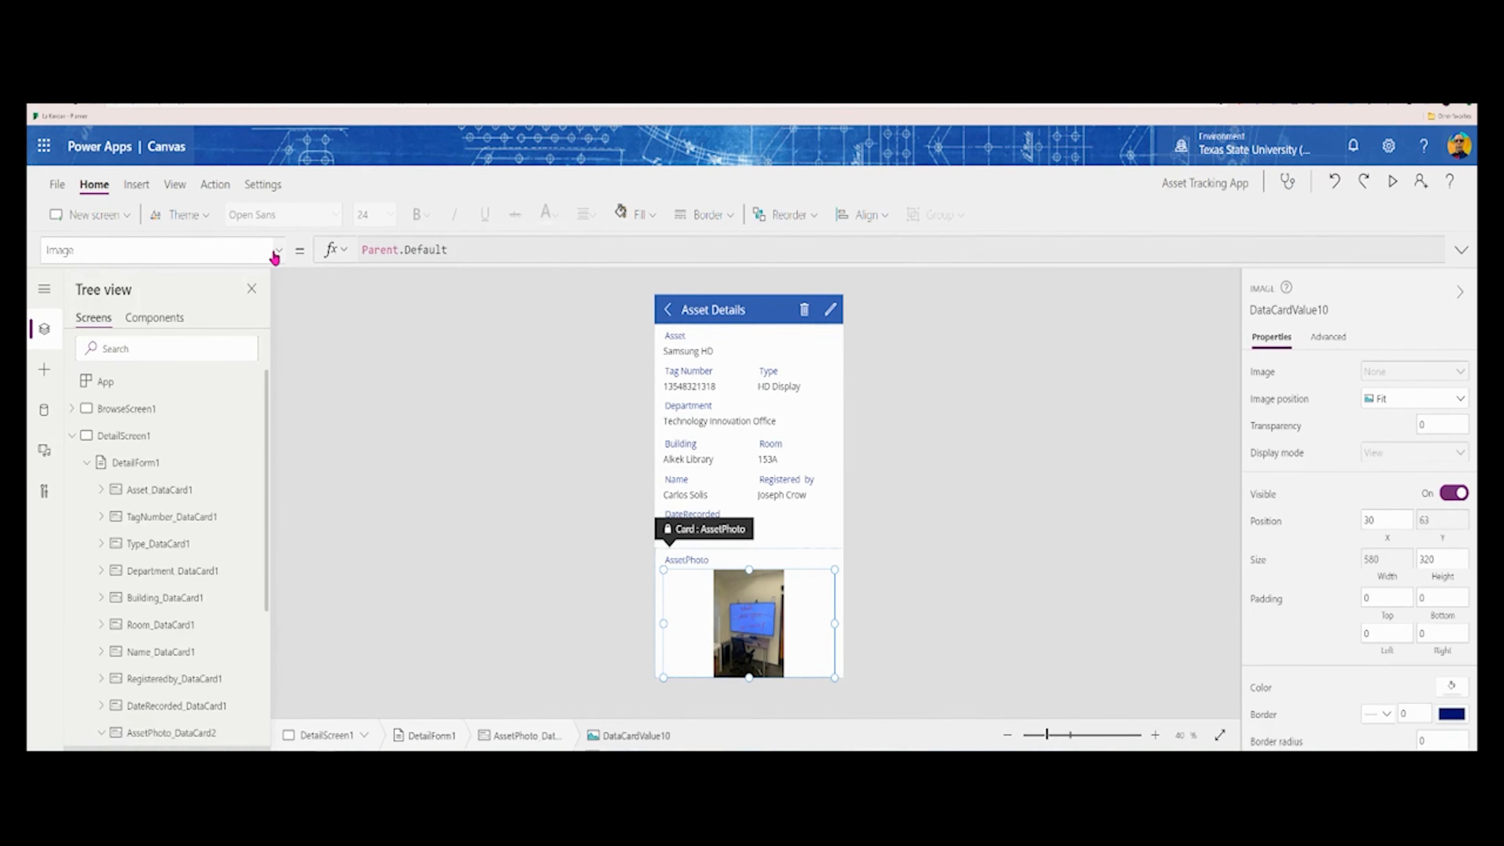
click(276, 253)
scroll(170, 536, down, 5)
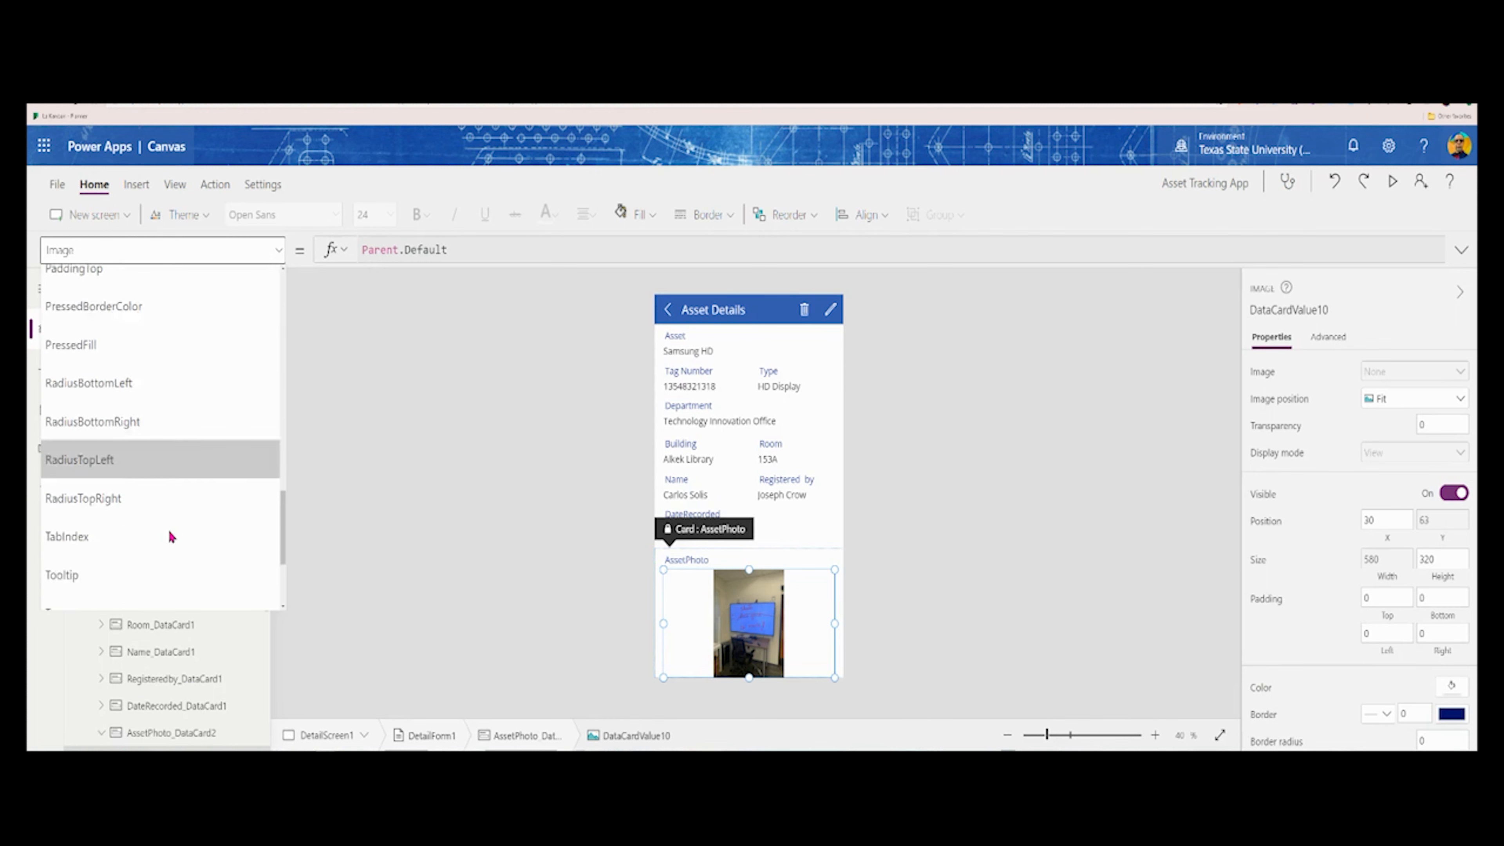
scroll(171, 536, down, 3)
click(202, 413)
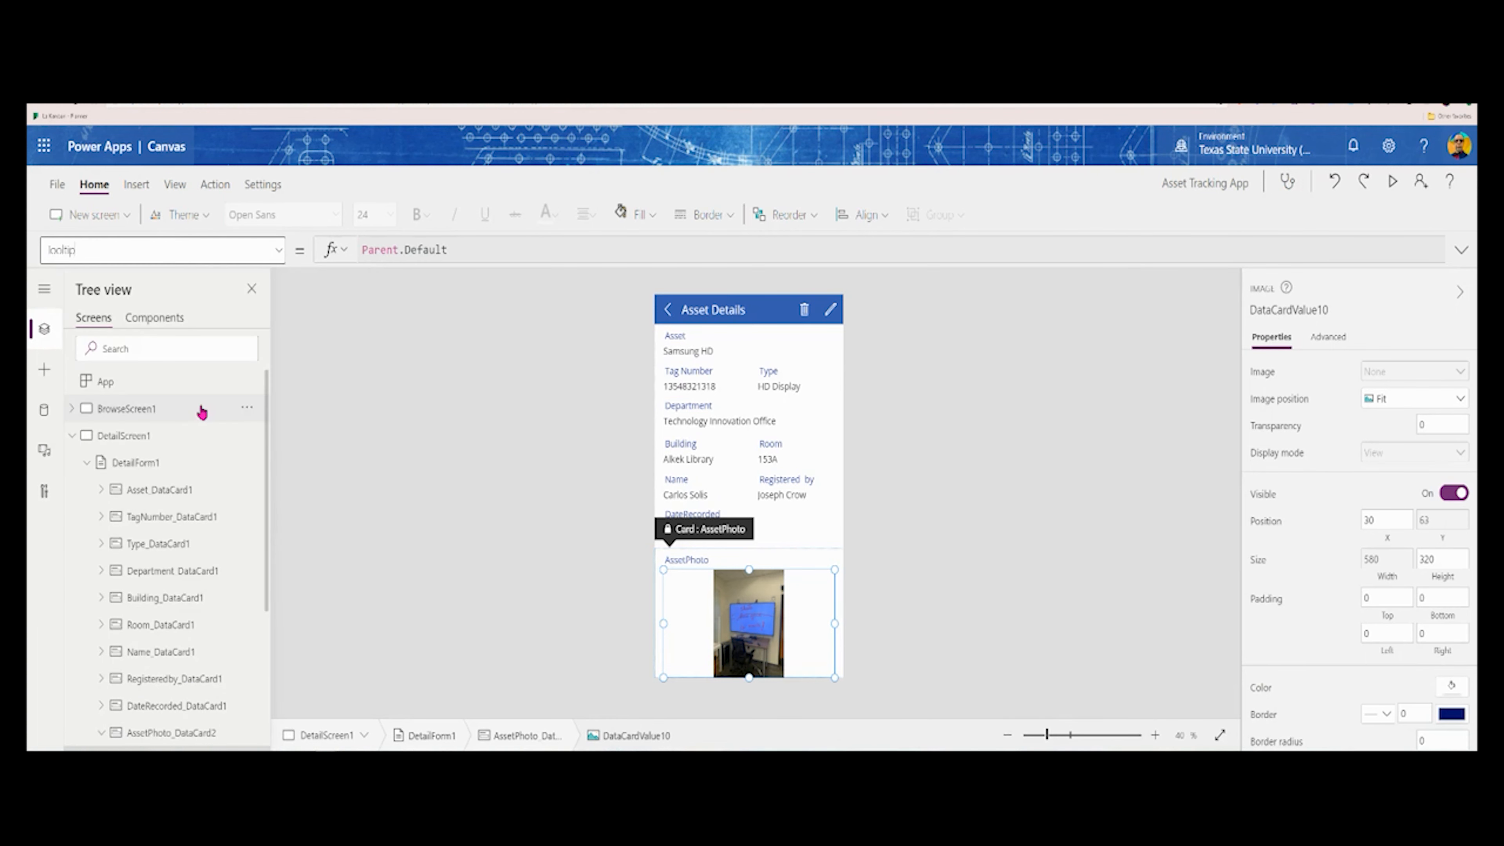
click(414, 244)
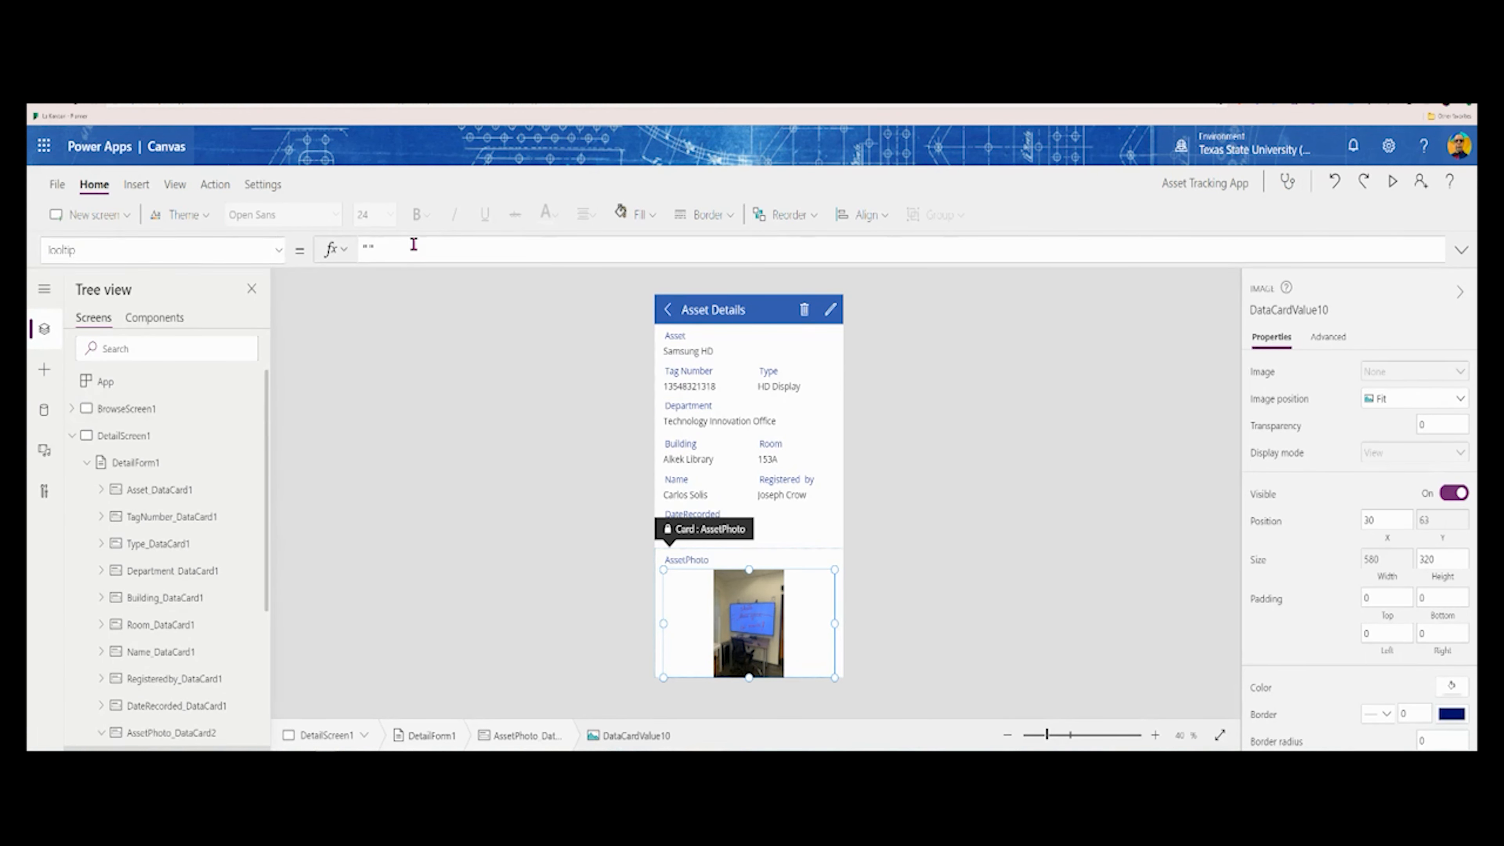
double_click(414, 245)
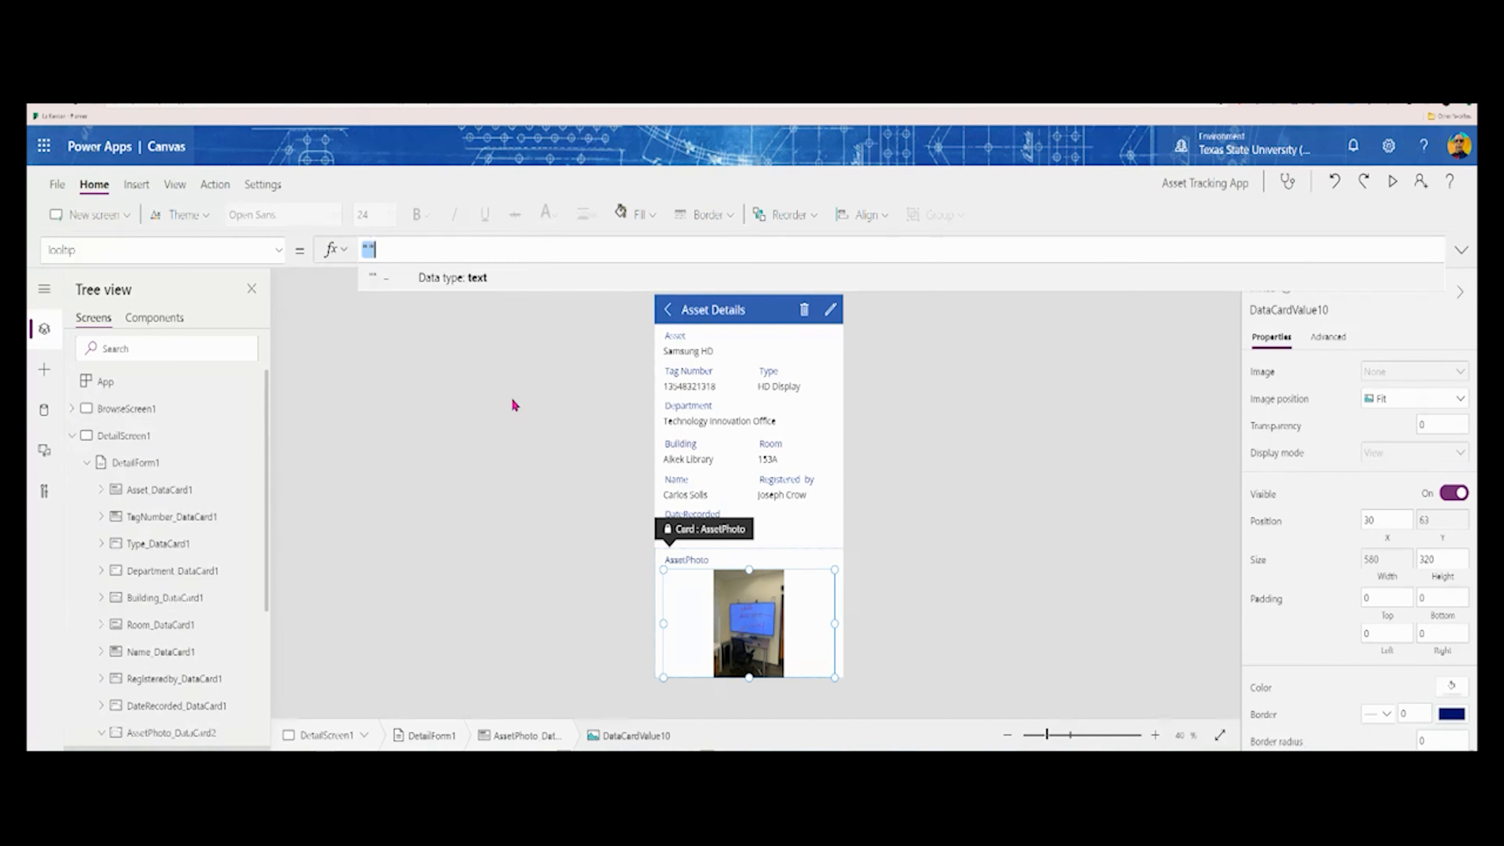
key(ctrl+v)
click(497, 427)
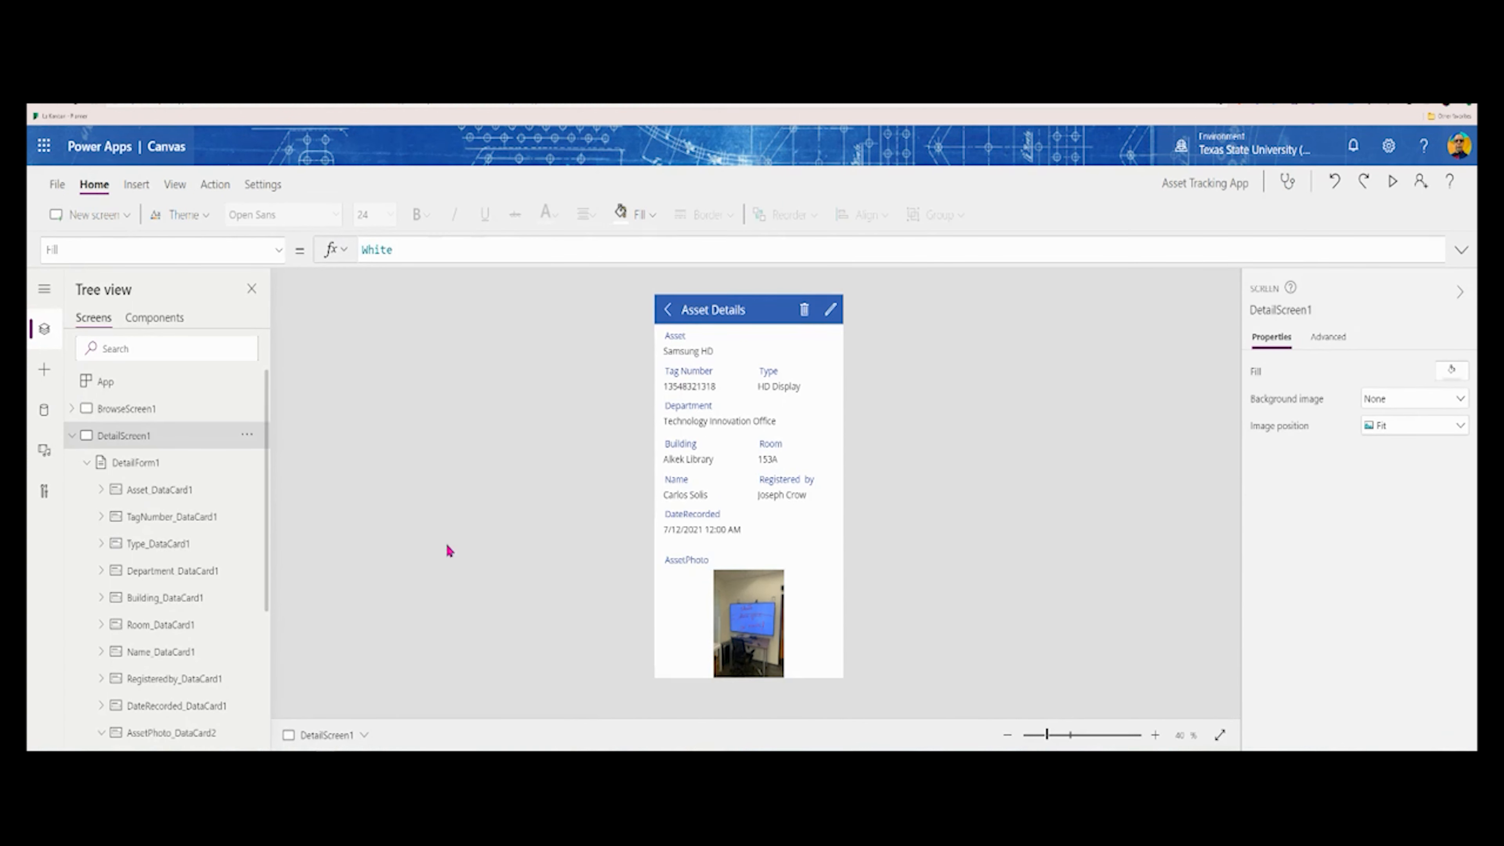
Set the AccessibleLabel property of the AssetPhoto image on DetailScreen1 to Self.Tooltip
click(758, 653)
click(758, 654)
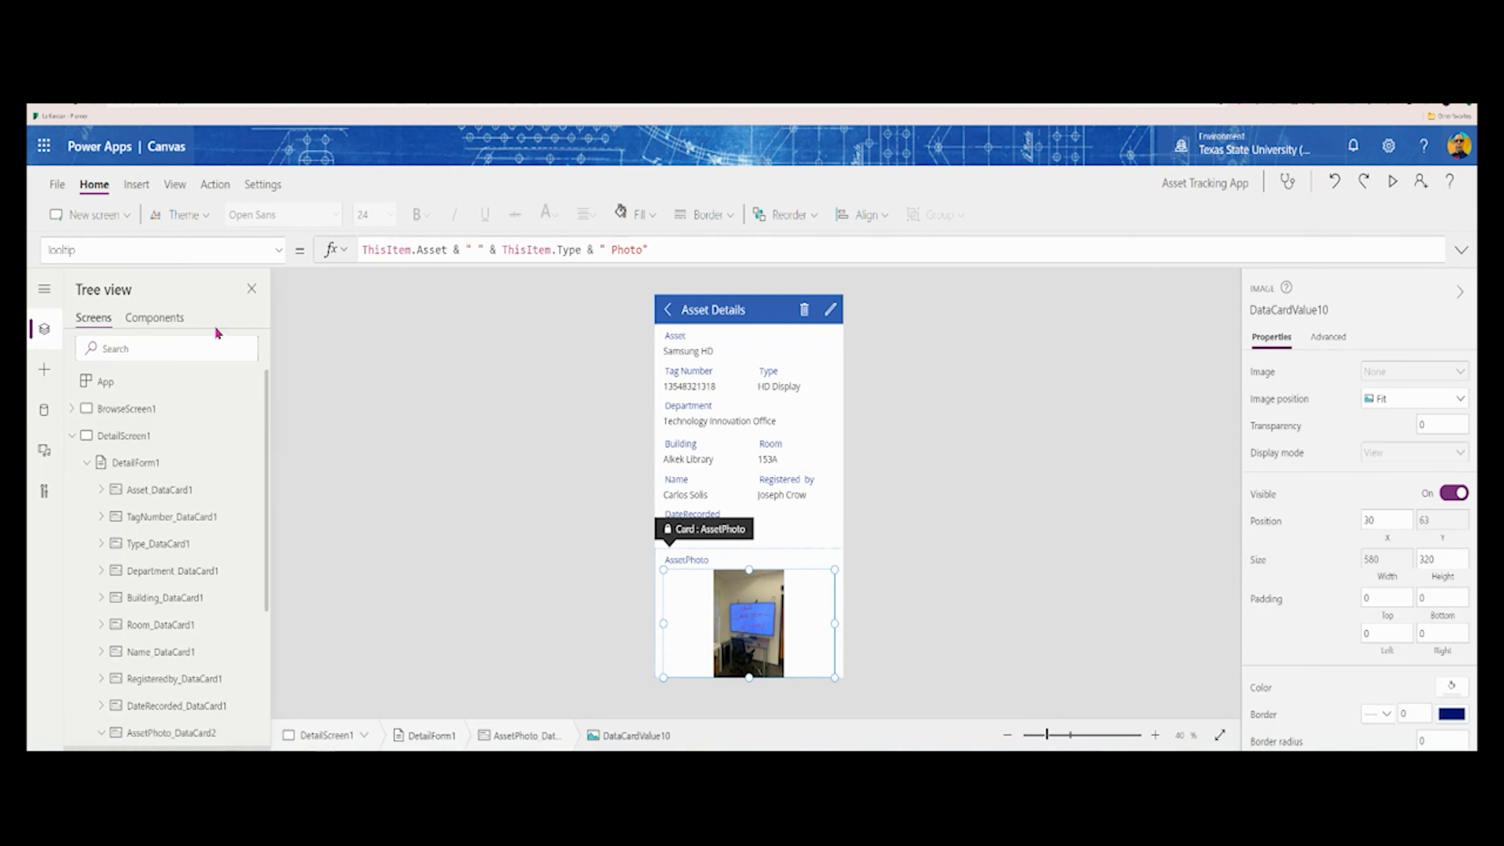
click(282, 256)
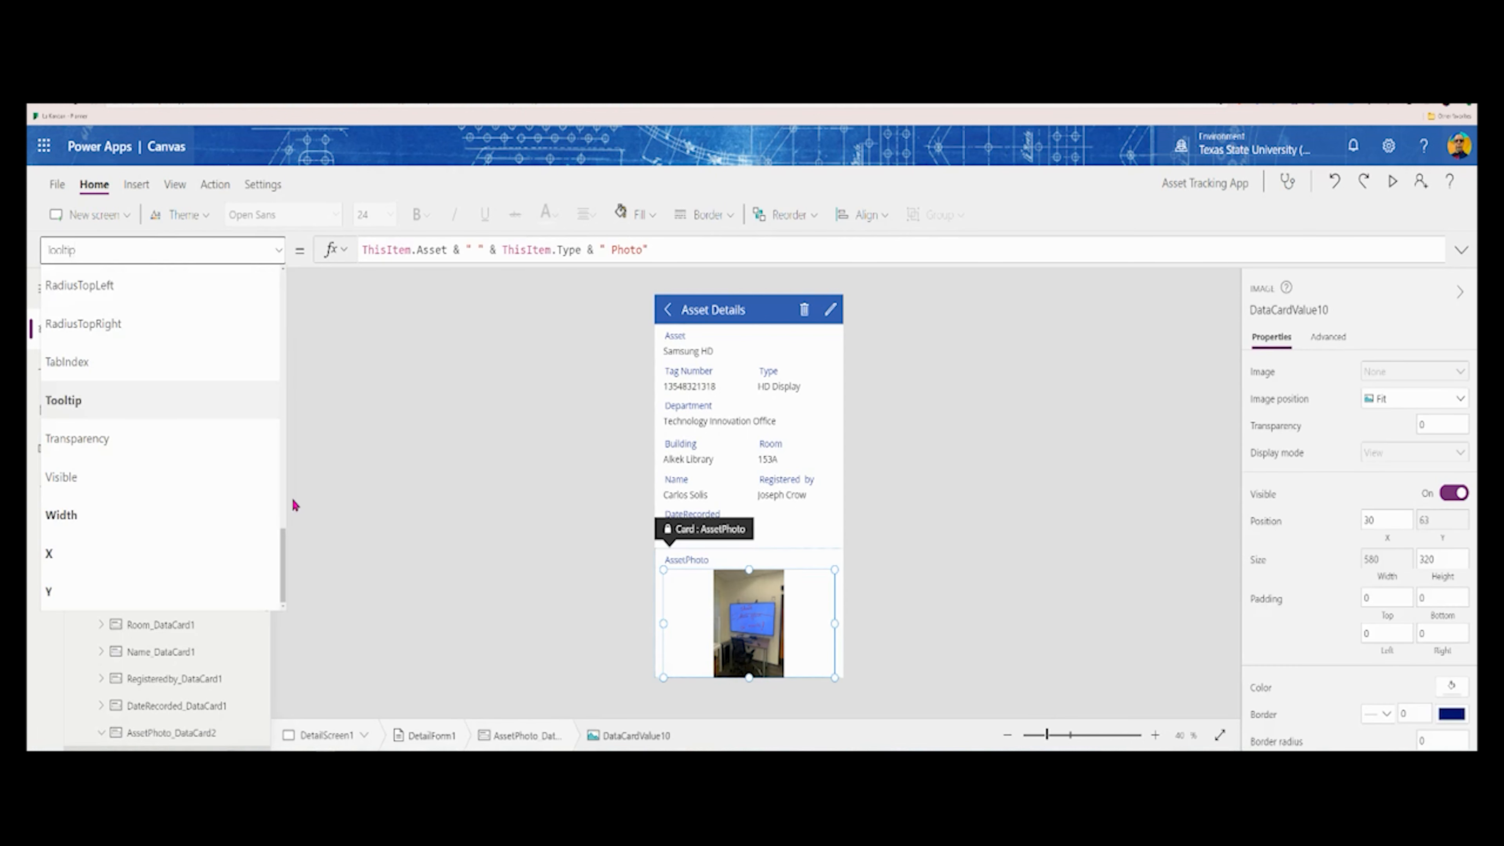
drag(285, 544, 287, 278)
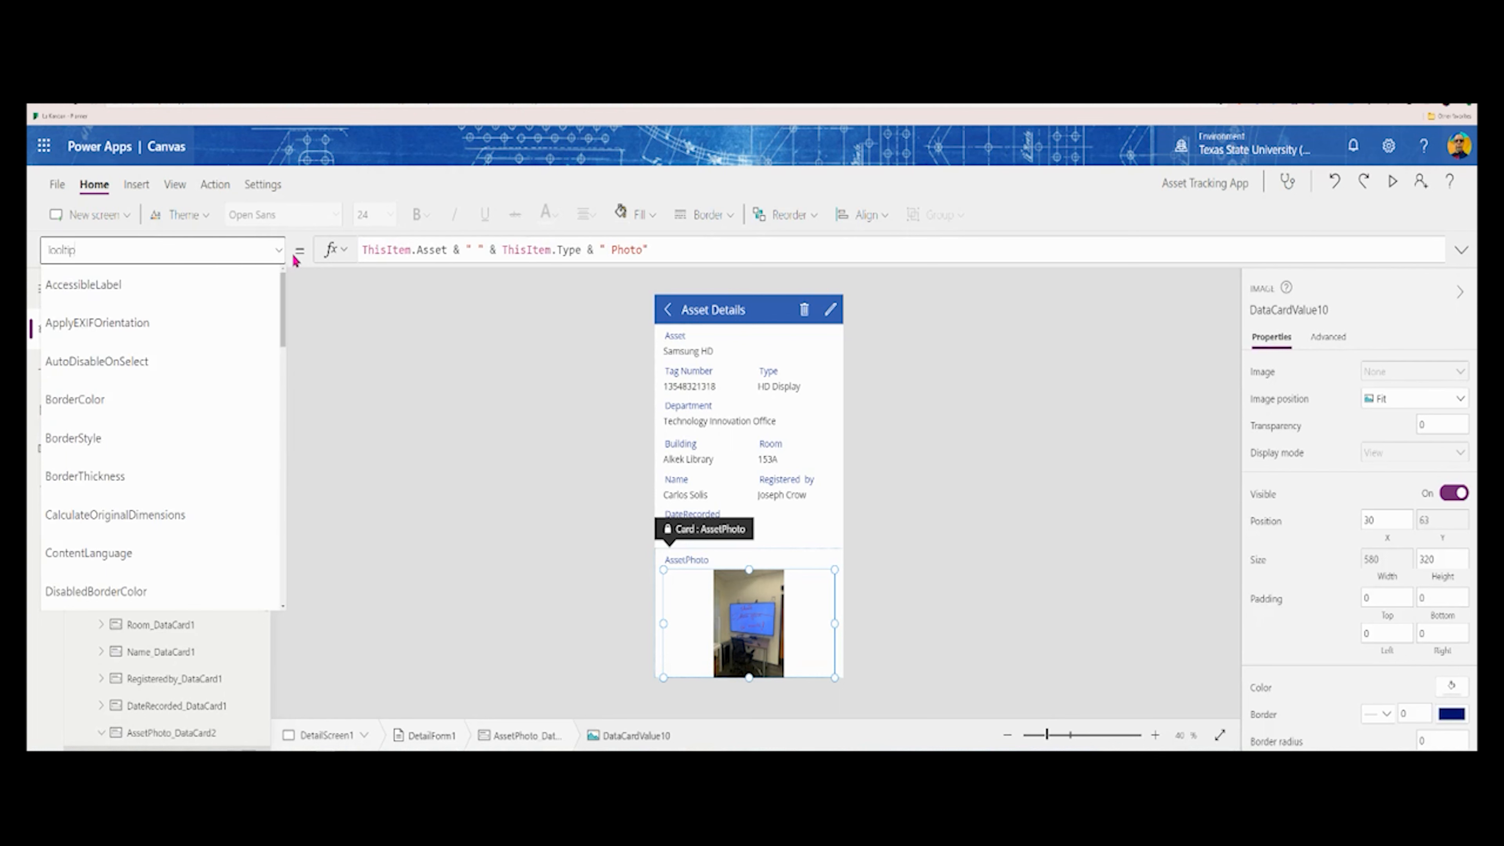
click(260, 285)
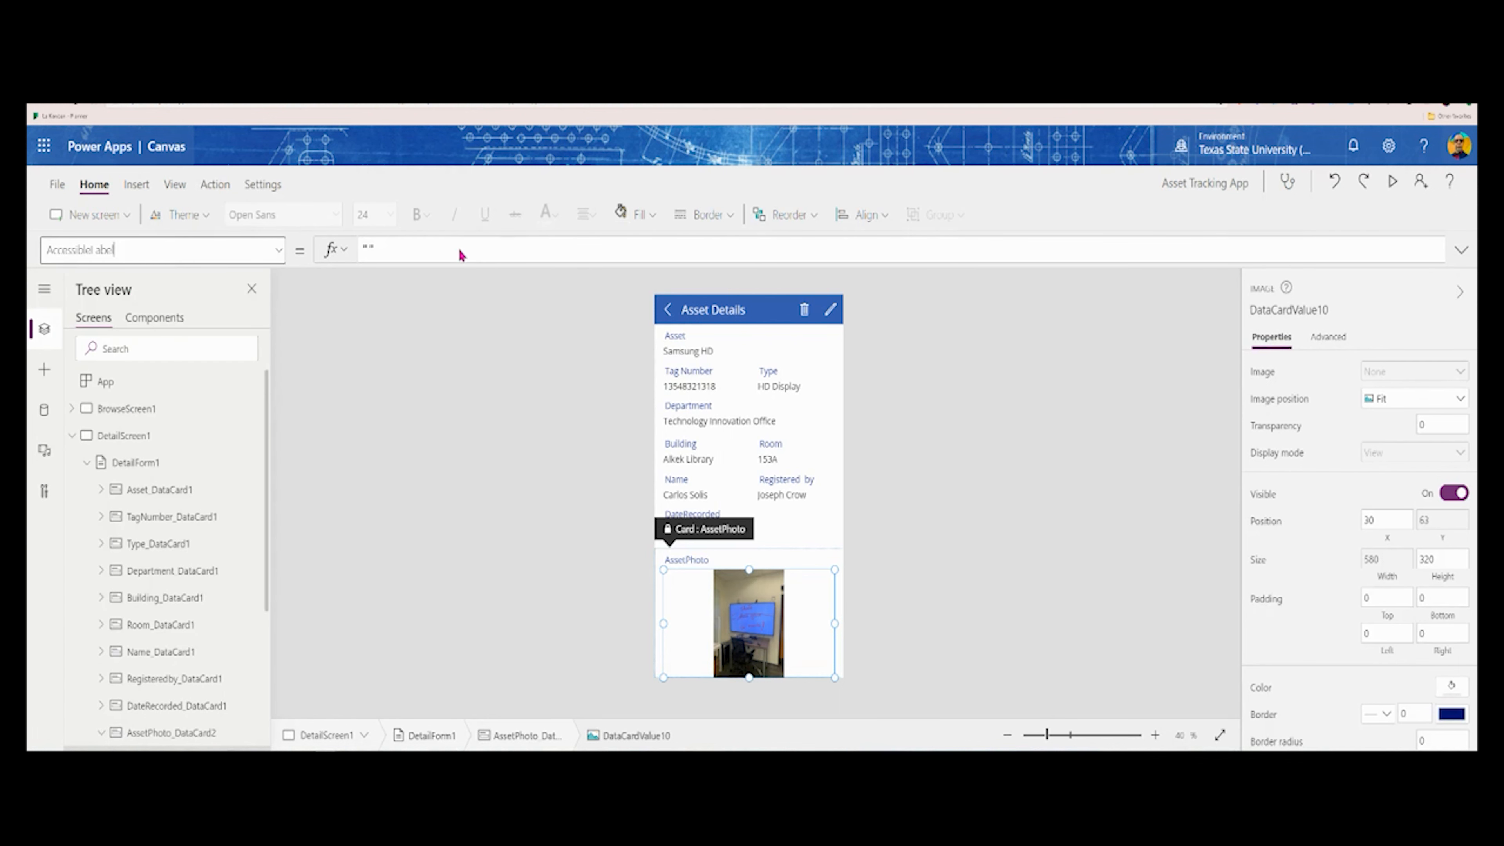
drag(445, 253, 300, 254)
text(Se)
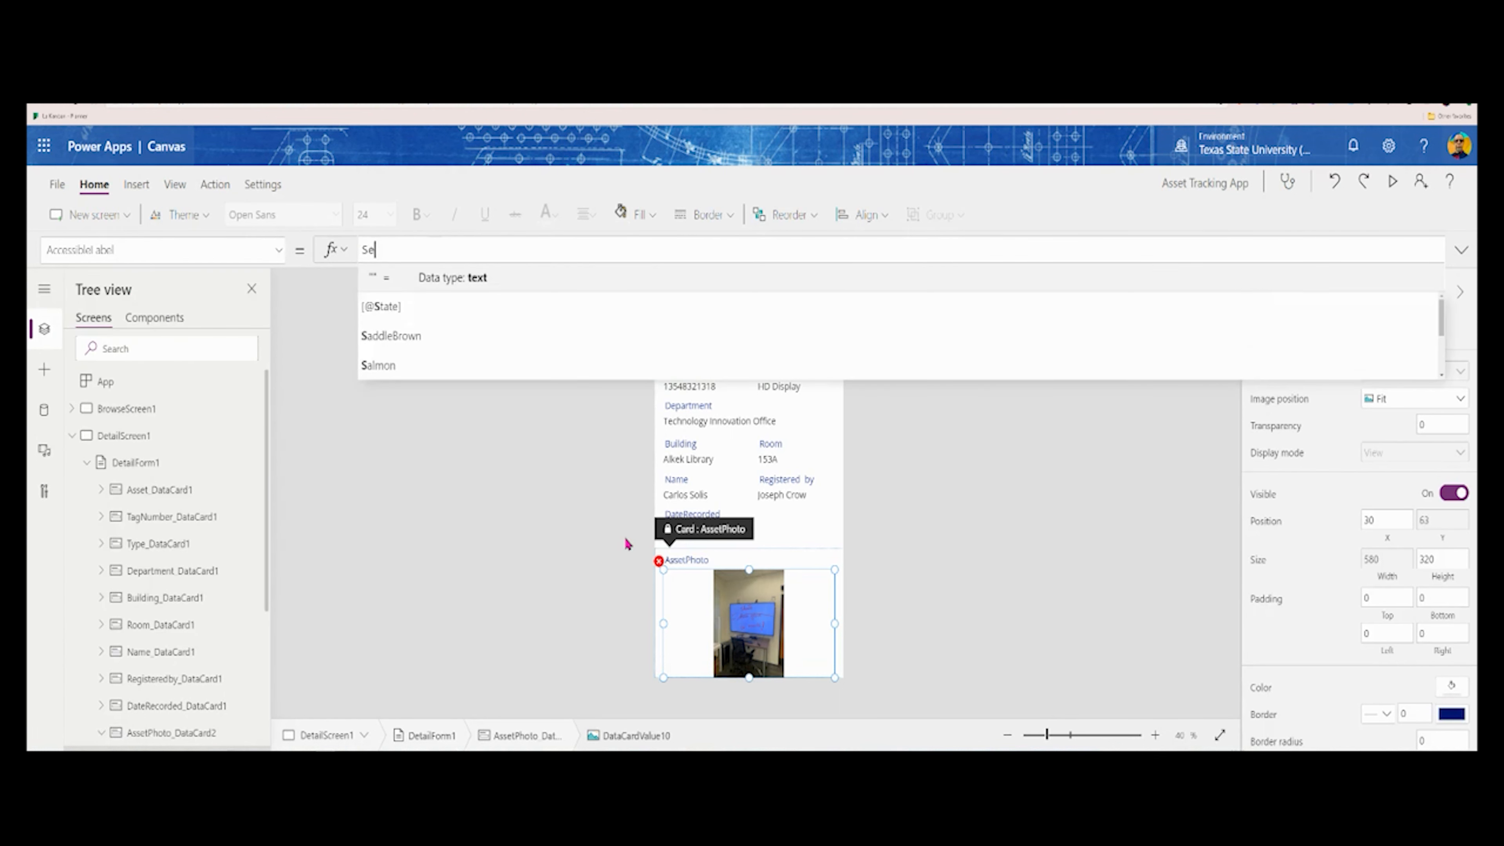
text(lf.T)
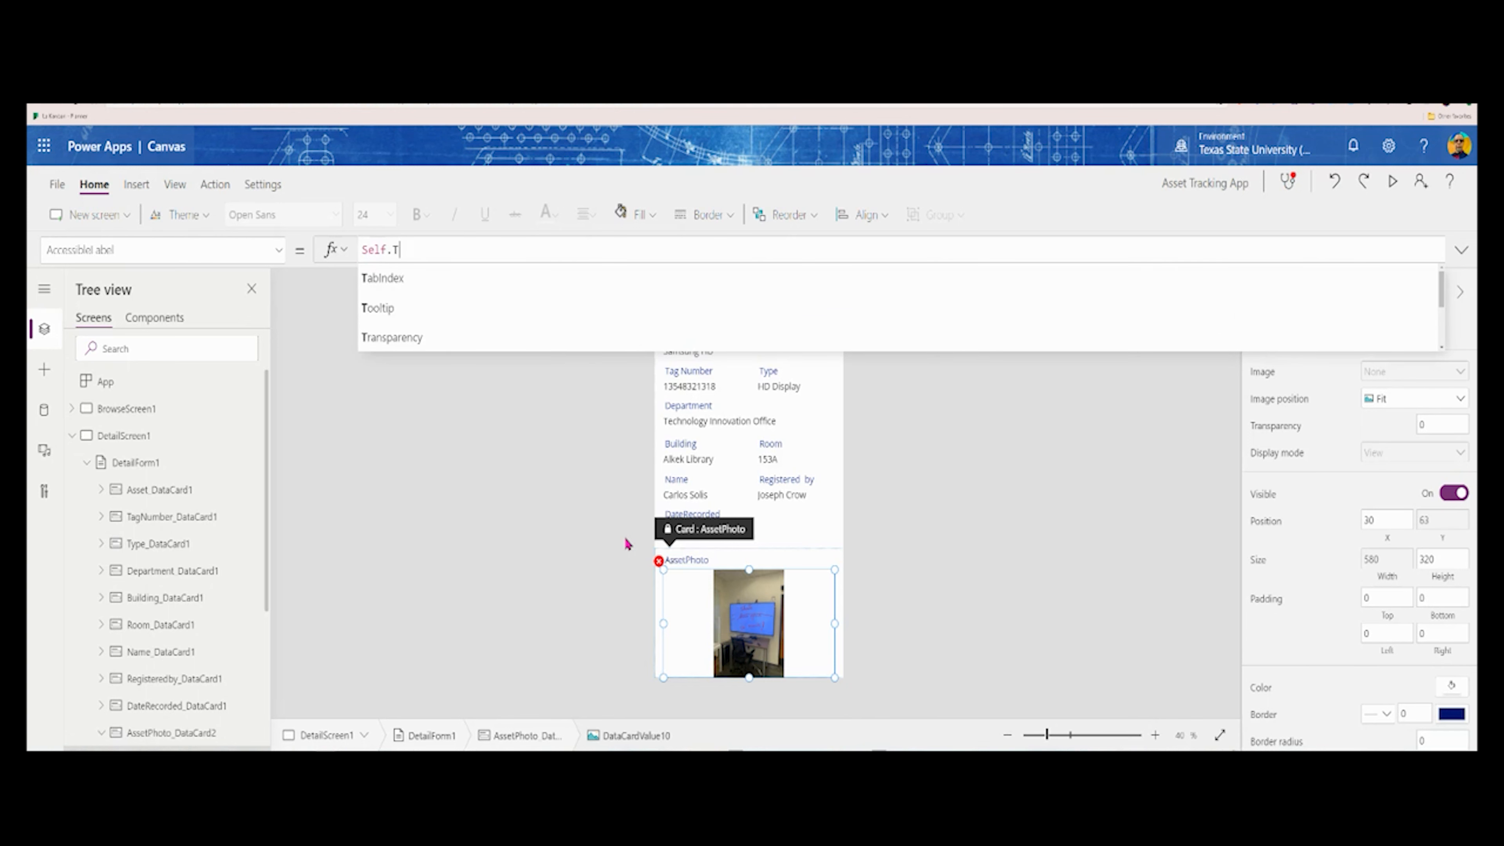
text(ool)
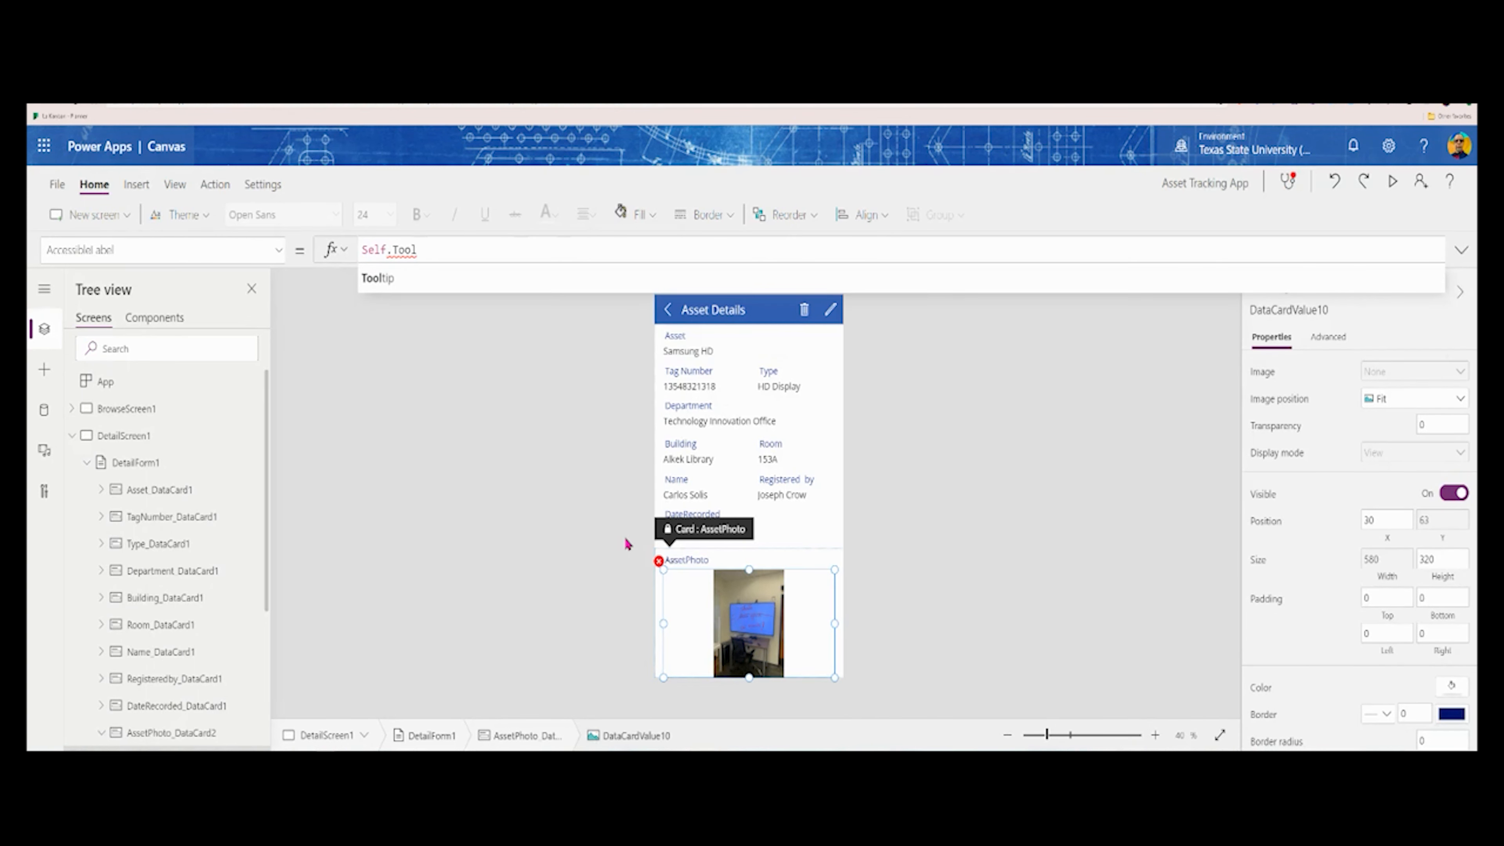
click(385, 284)
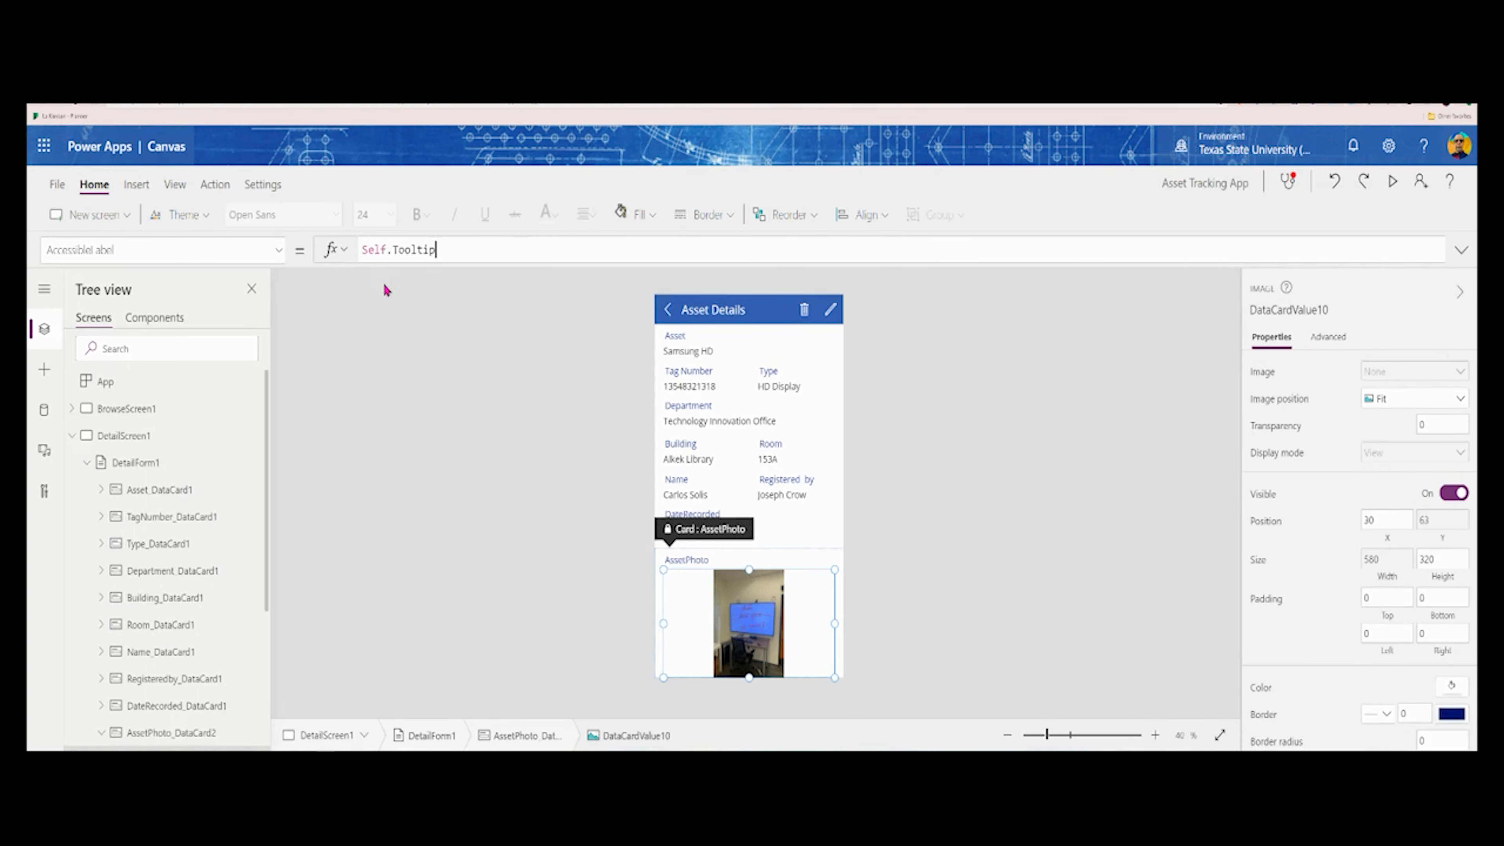
click(525, 517)
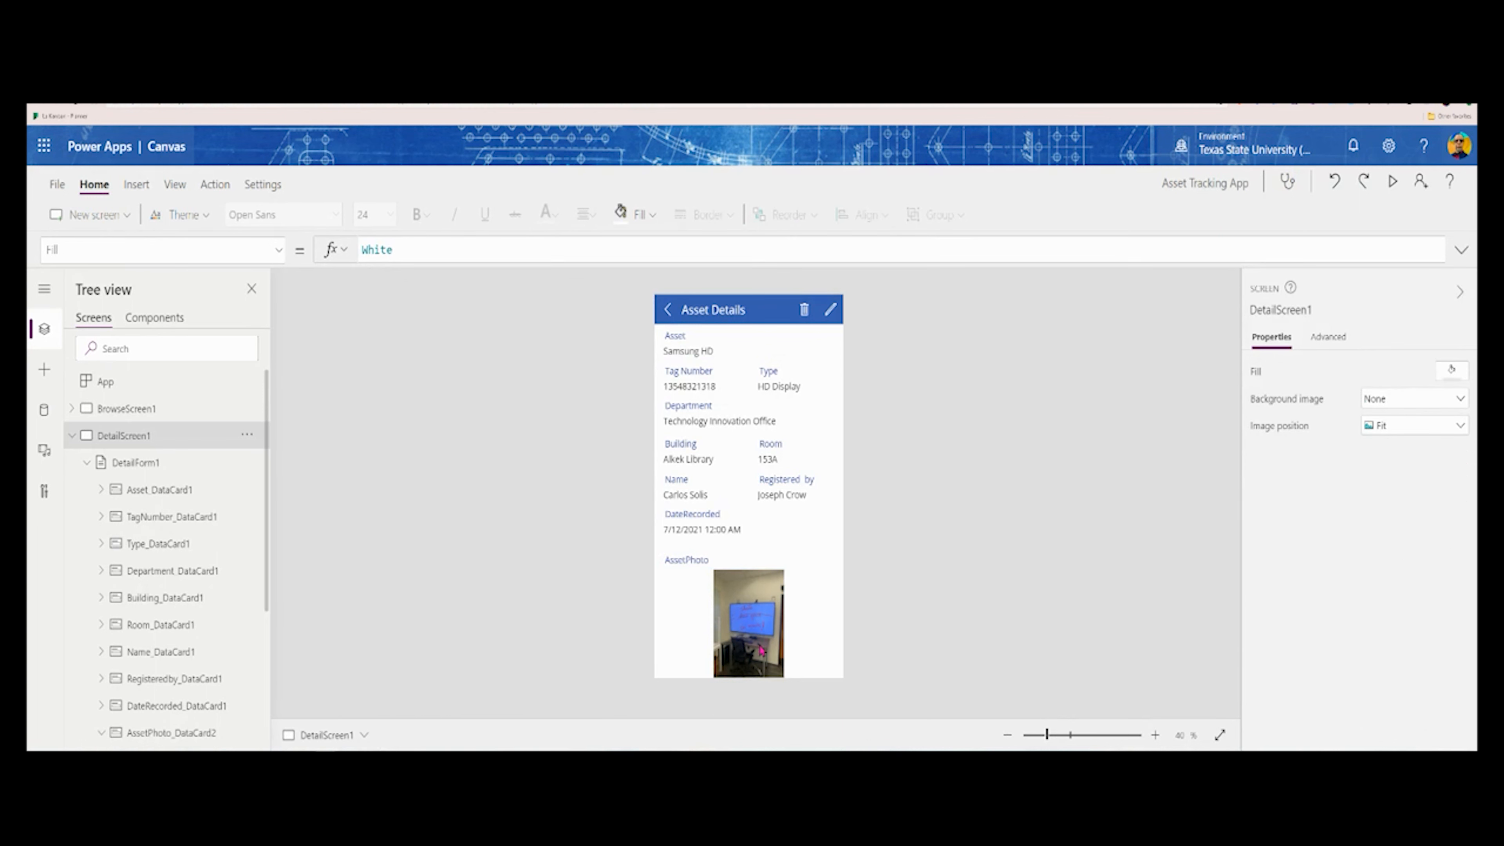